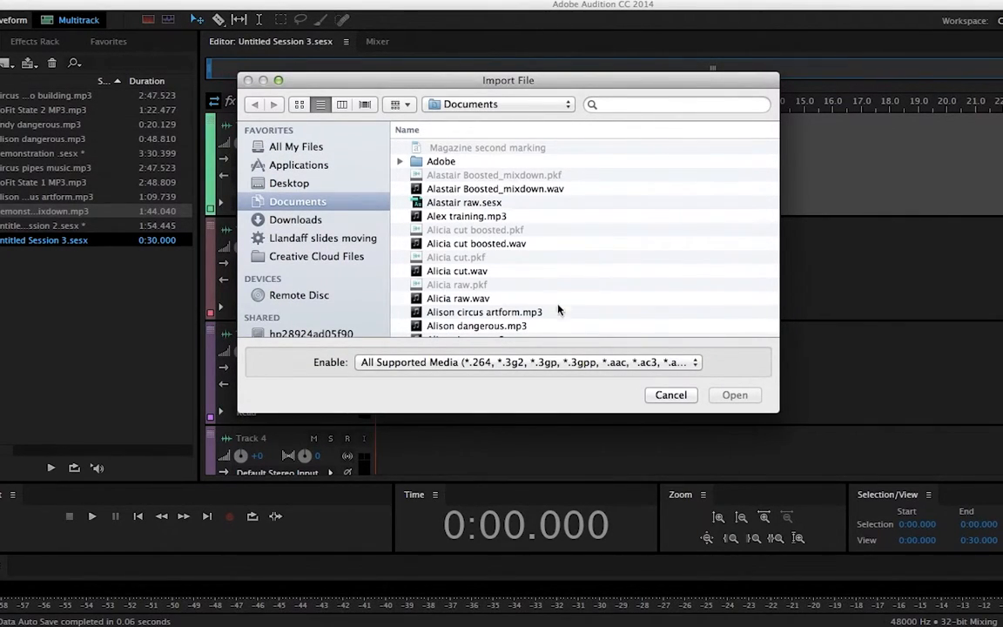
# Step: Import the audio file "Alison dangerous.mp3" and place it at the start of Track 1
pyautogui.click(503, 327)
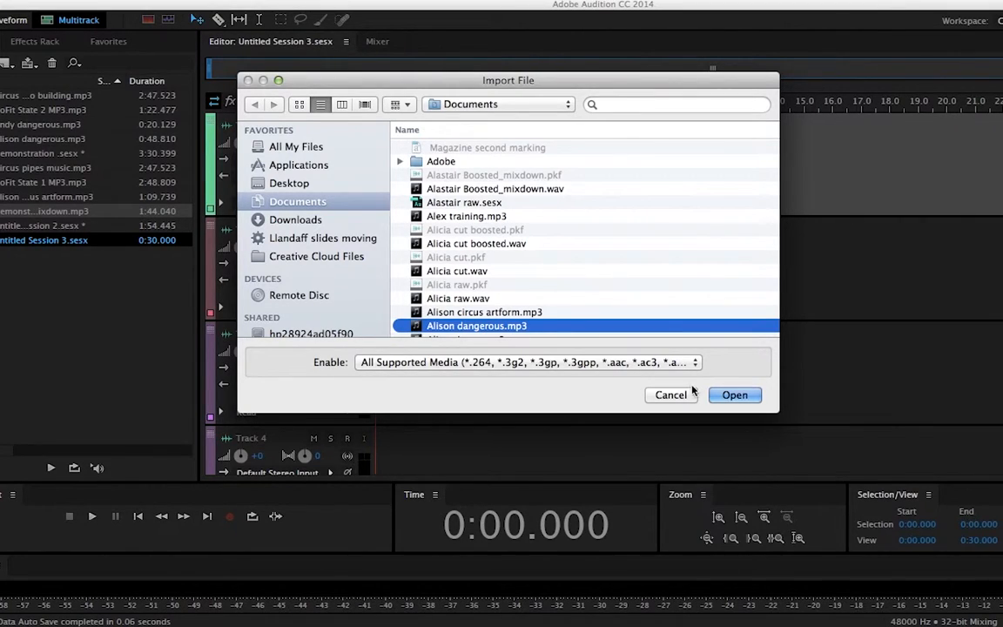
pyautogui.click(730, 397)
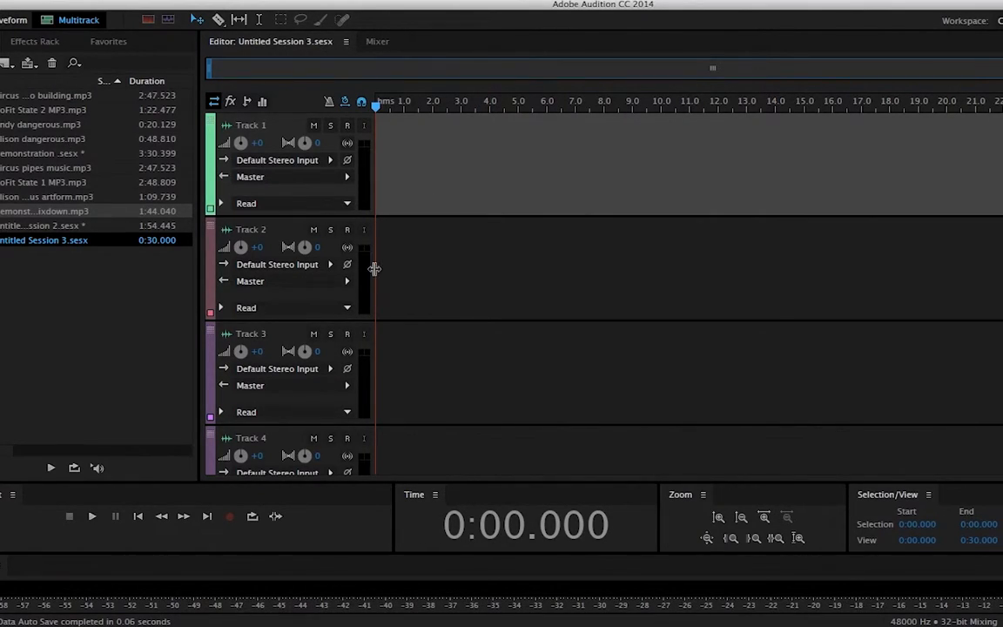
pyautogui.moveTo(47, 139); pyautogui.dragTo(354, 161)
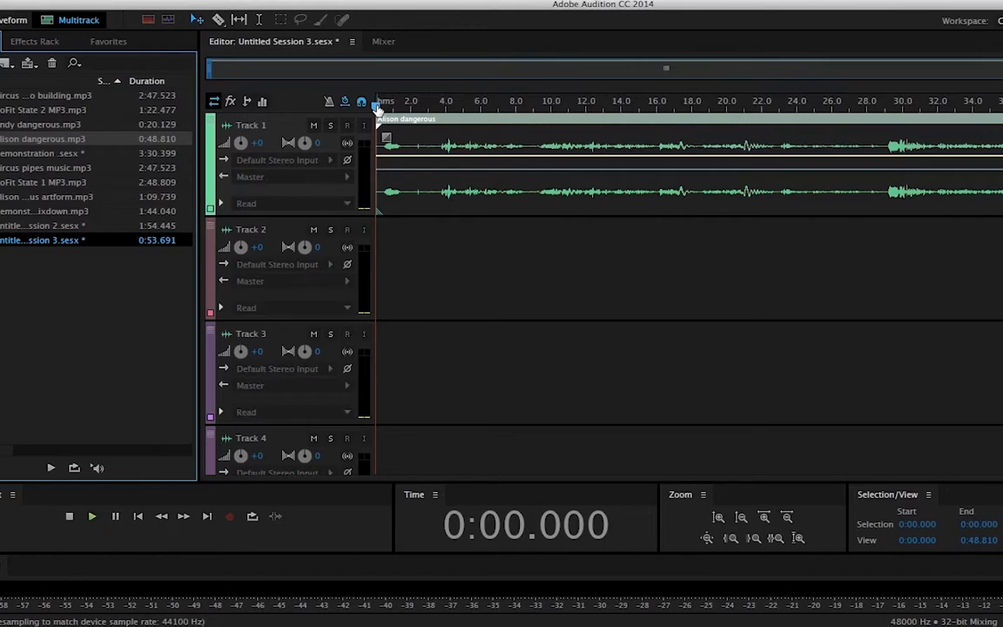
# Step: Play the opening of the Track 1 clip and split it at 0:02.721
pyautogui.press('space')
pyautogui.press('space')
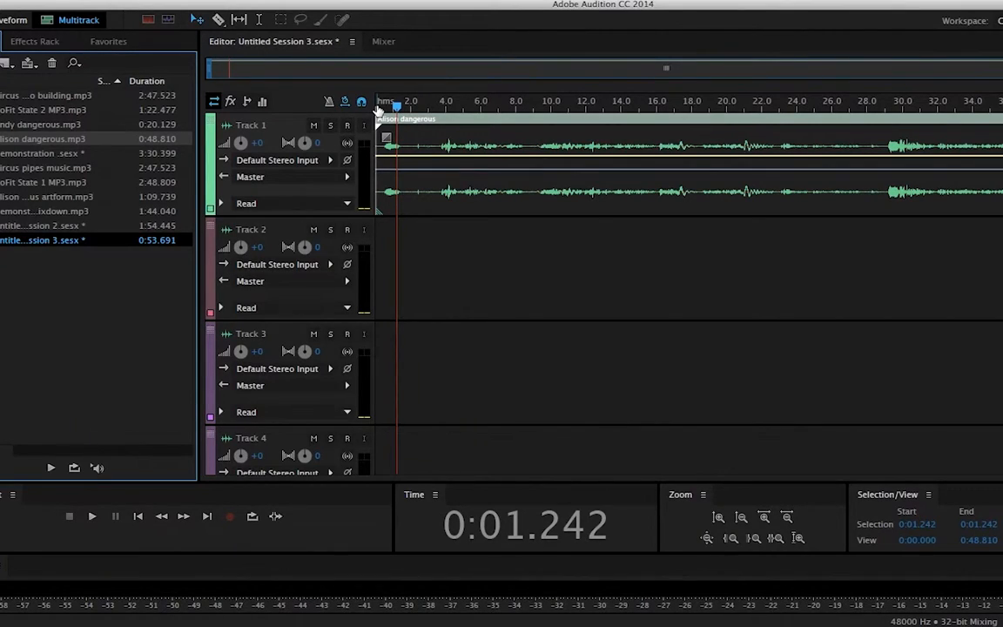
pyautogui.press('space')
pyautogui.click(424, 142)
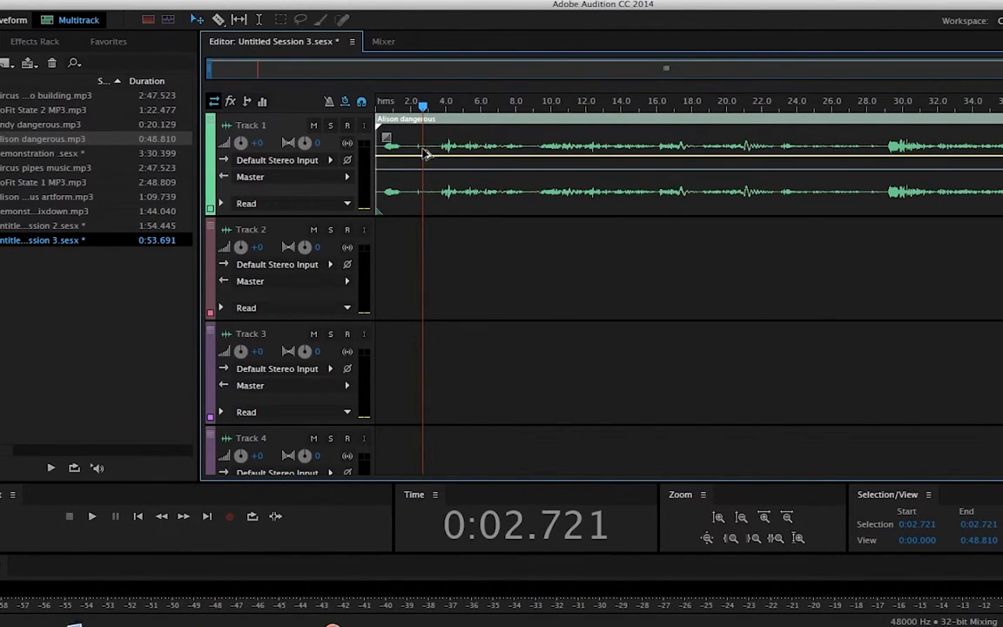
pyautogui.rightClick(423, 154)
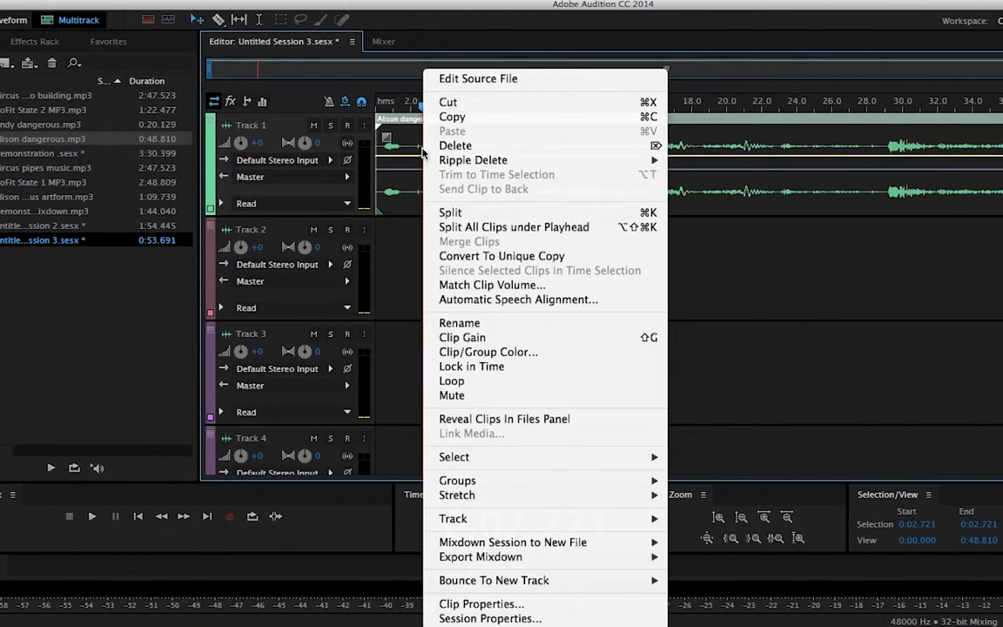
pyautogui.click(451, 216)
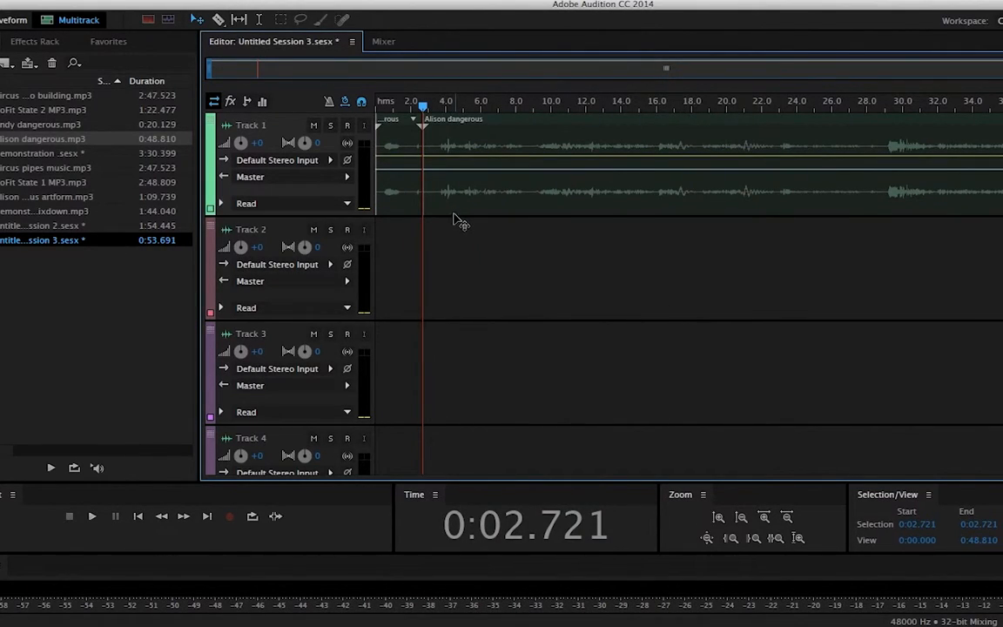
# Step: Delete the short opening piece, slide the remaining clip to the start of Track 1 and play its beginning
pyautogui.click(398, 189)
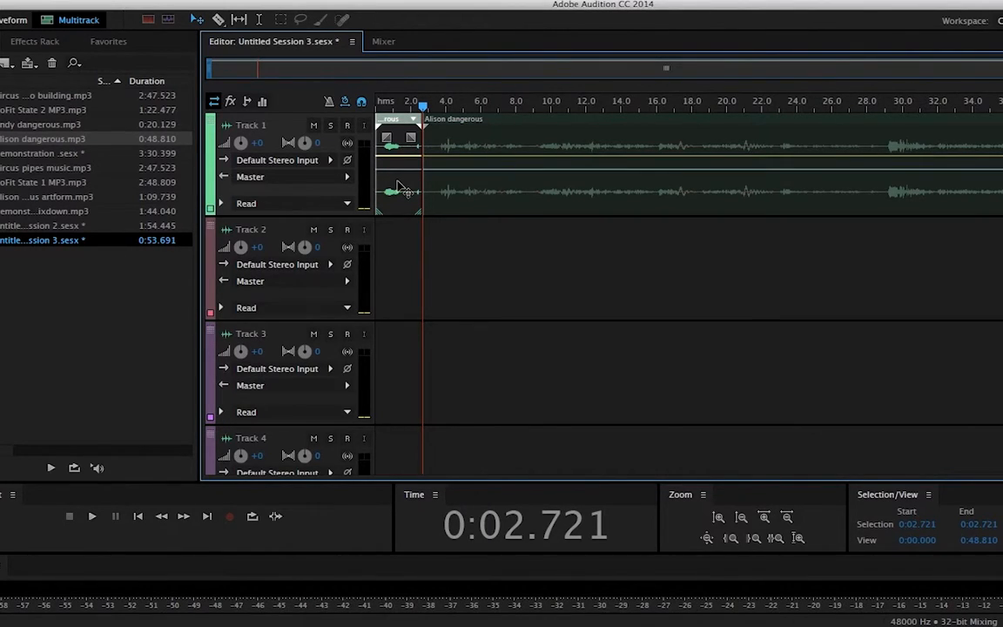
pyautogui.press('Delete')
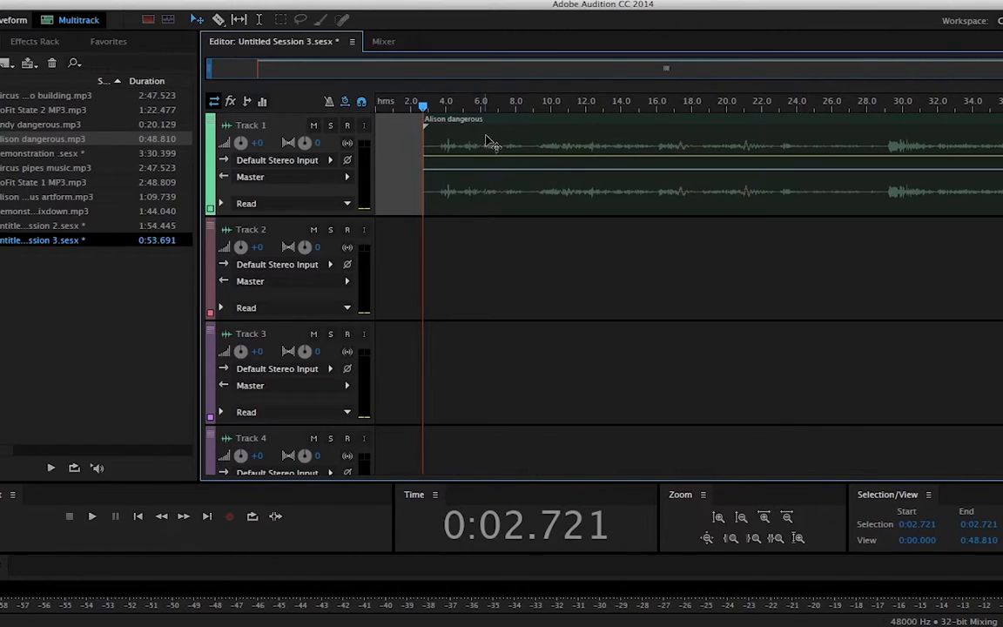
pyautogui.moveTo(510, 141); pyautogui.dragTo(363, 105)
pyautogui.press('space')
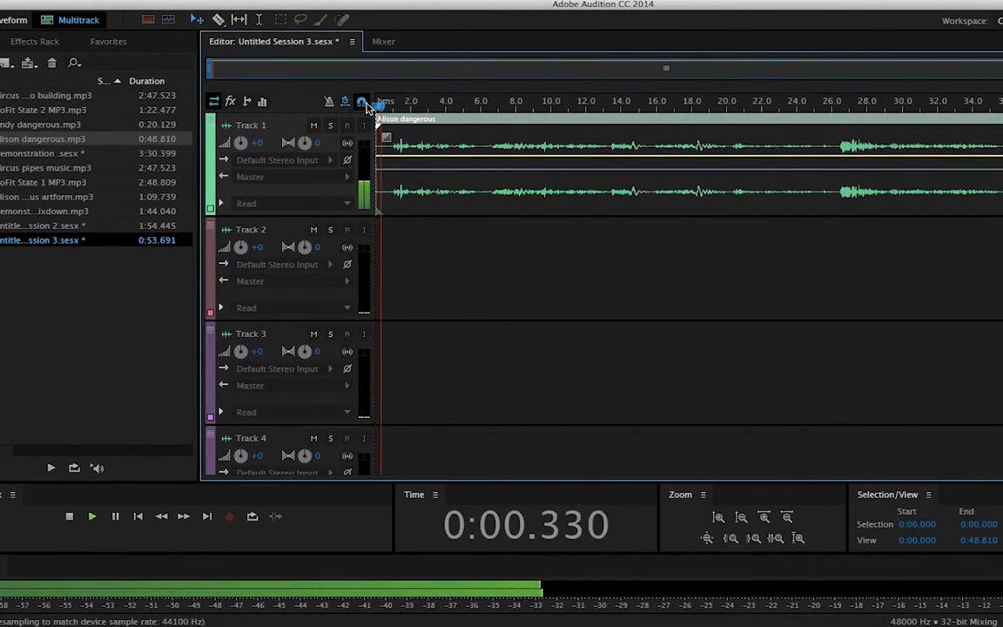
pyautogui.press('space')
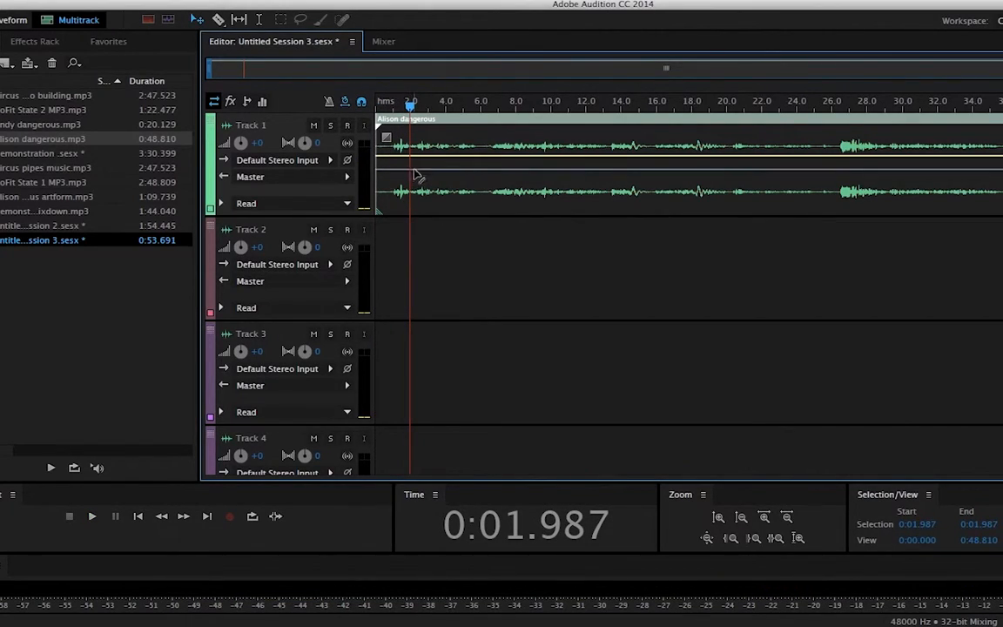
# Step: Shift the Track 1 clip to about 0:02, leaving a gap before it, and play the session from the start
pyautogui.moveTo(390, 120); pyautogui.dragTo(469, 134)
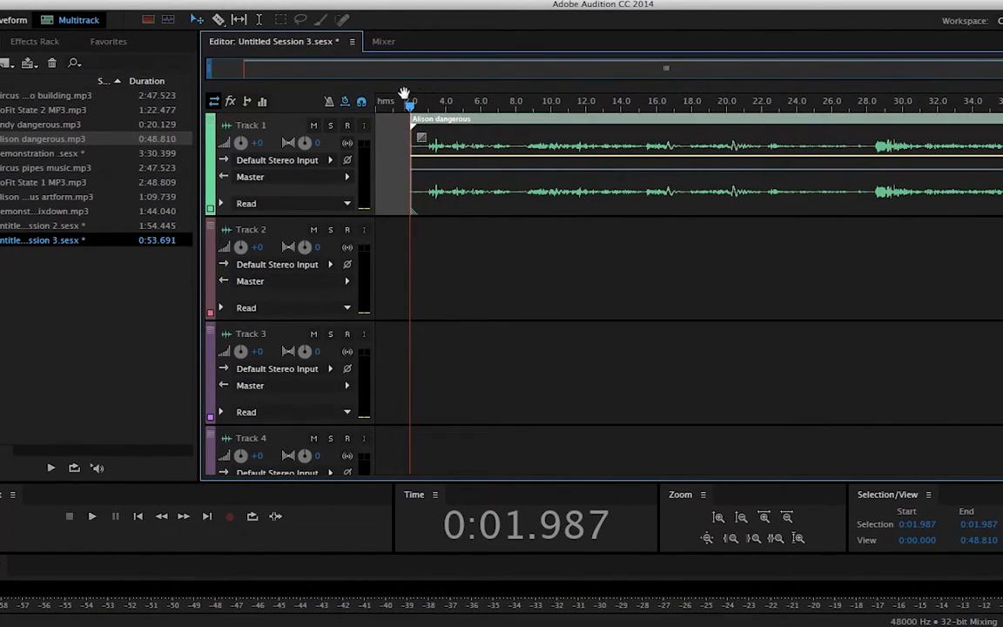
pyautogui.moveTo(410, 105); pyautogui.dragTo(378, 107)
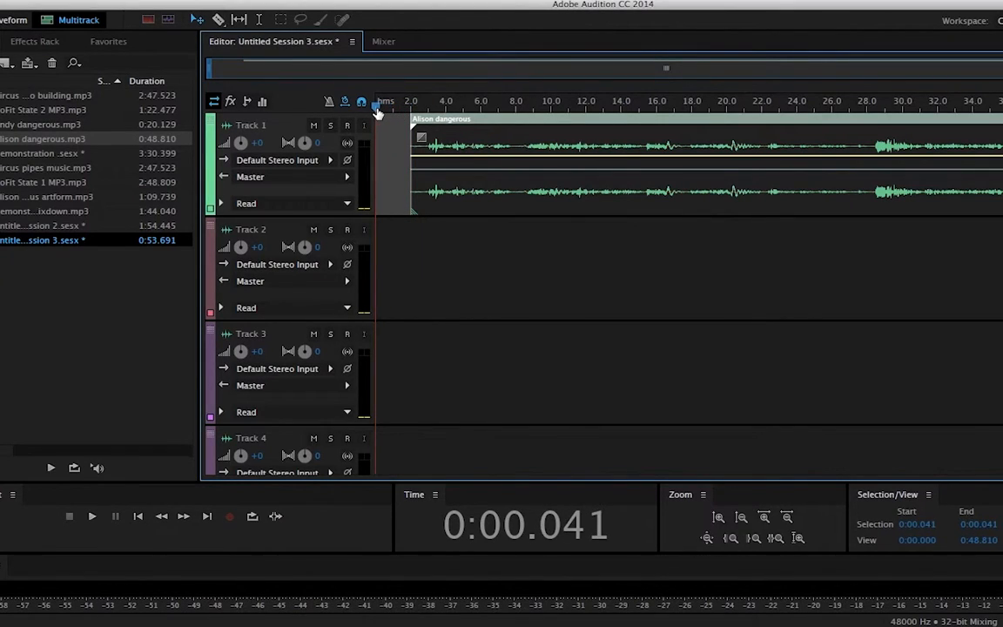
pyautogui.press('space')
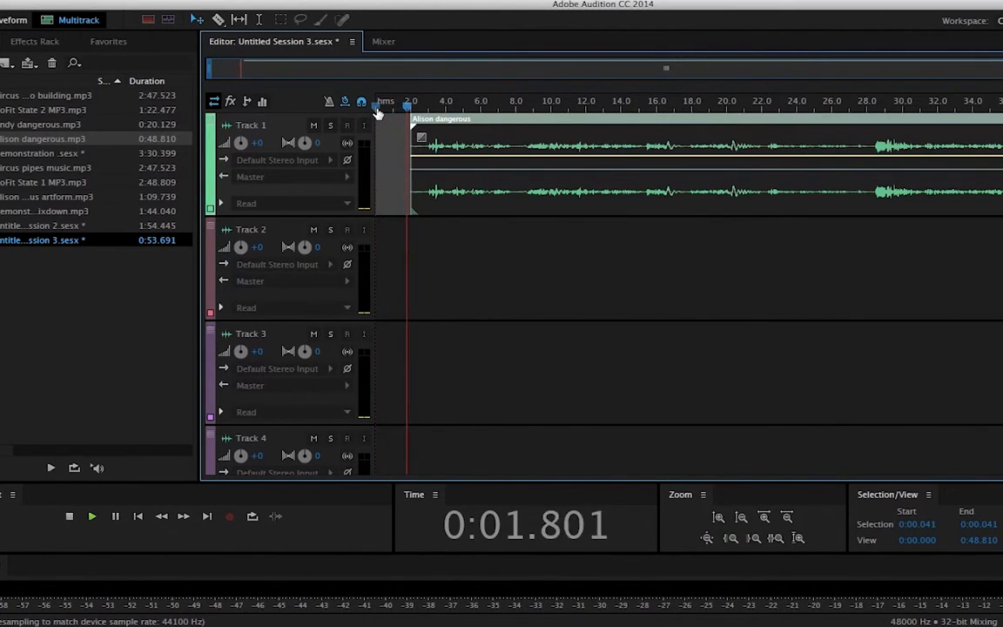
pyautogui.press('space')
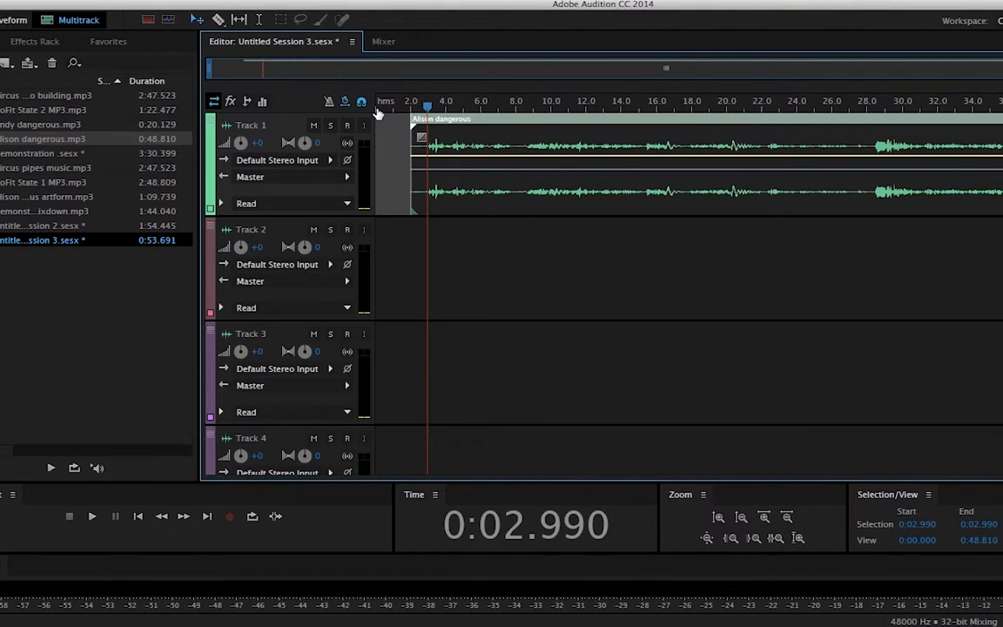
# Step: Return the clip to the start of Track 1 and give it a fade-in of about 1.8 seconds, checking it by playback
pyautogui.moveTo(433, 130)
pyautogui.mouseDown()
pyautogui.moveTo(392, 138)
pyautogui.moveTo(403, 136)
pyautogui.moveTo(418, 104)
pyautogui.moveTo(375, 101)
pyautogui.mouseUp()
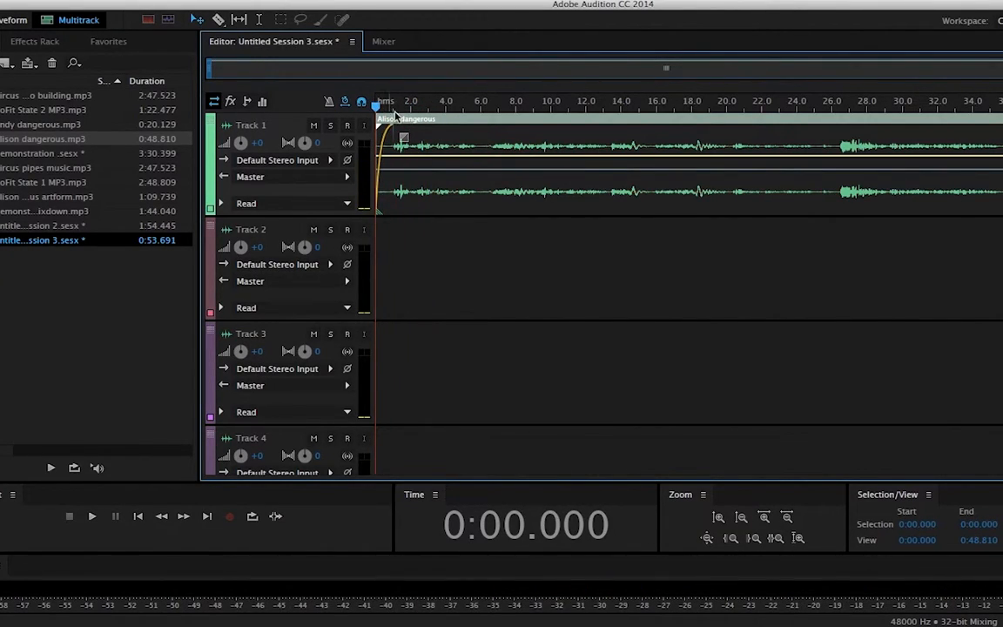
pyautogui.moveTo(403, 137)
pyautogui.mouseDown()
pyautogui.moveTo(379, 128)
pyautogui.moveTo(409, 131)
pyautogui.mouseUp()
pyautogui.moveTo(409, 137); pyautogui.dragTo(492, 139)
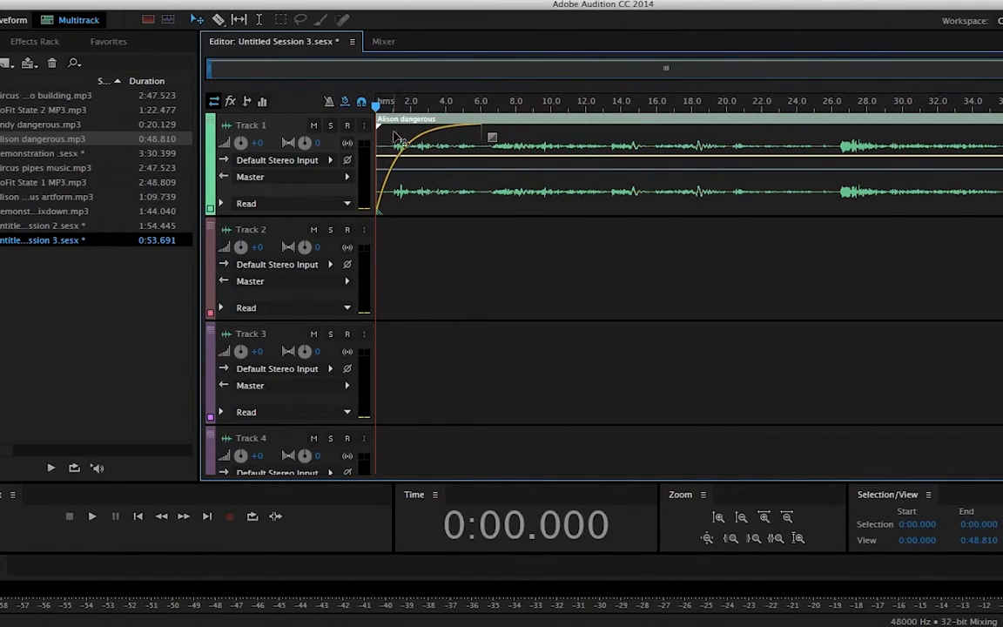
pyautogui.moveTo(479, 134); pyautogui.dragTo(416, 131)
pyautogui.press('space')
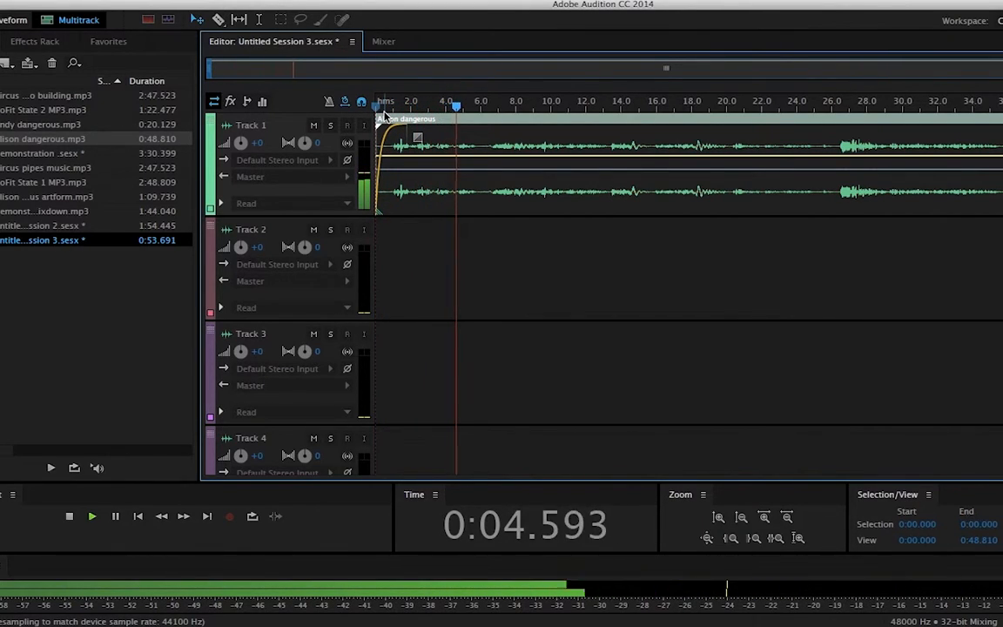
pyautogui.press('space')
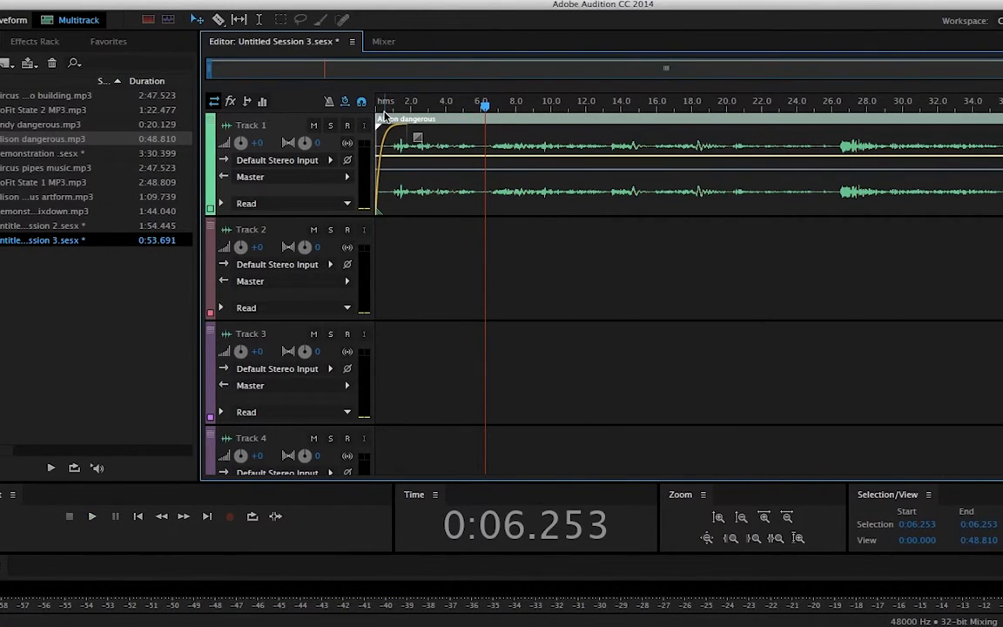
# Step: Play the clip to locate the start of the unwanted passage and split it at 0:06.552
pyautogui.moveTo(484, 112); pyautogui.dragTo(460, 112)
pyautogui.press('space')
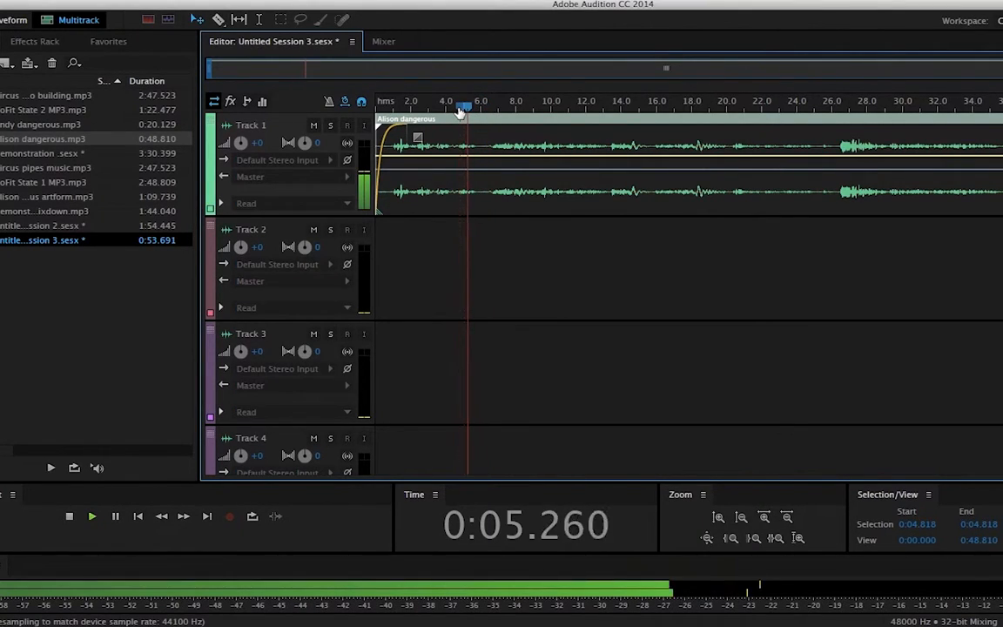
pyautogui.press('space')
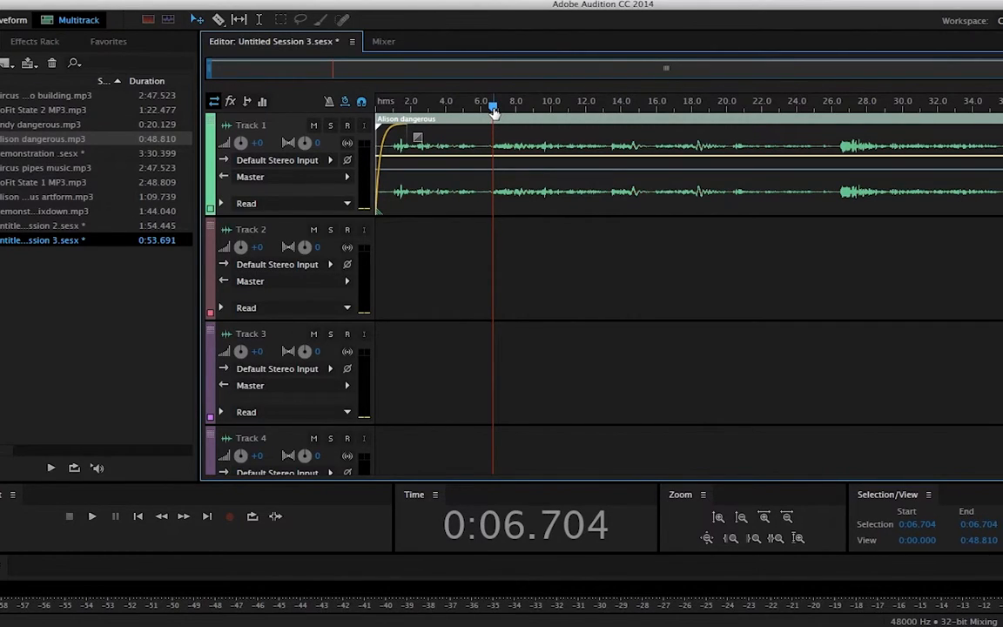
pyautogui.moveTo(493, 112); pyautogui.dragTo(492, 113)
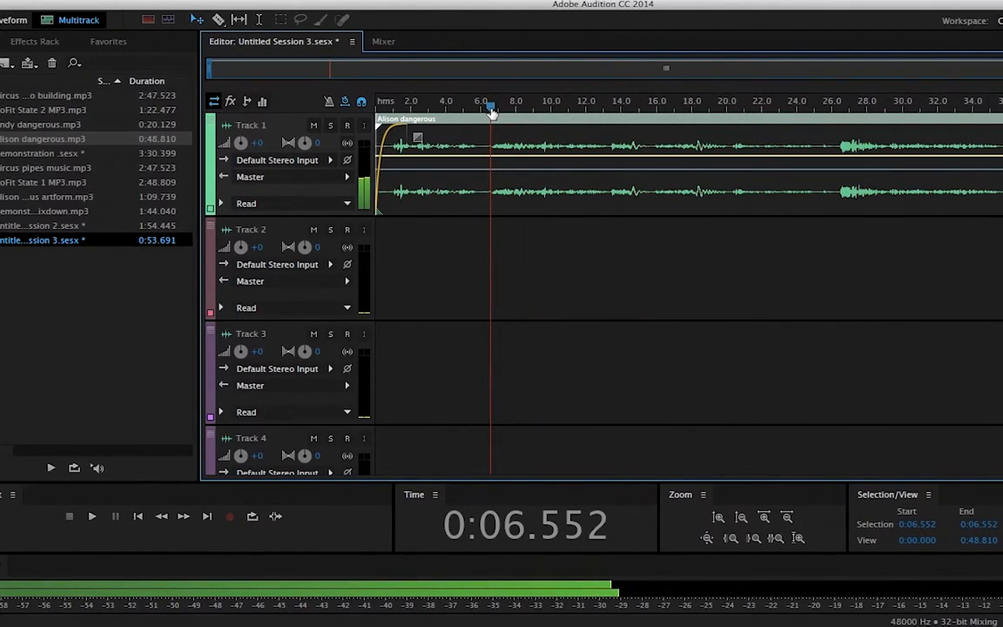
pyautogui.rightClick(491, 163)
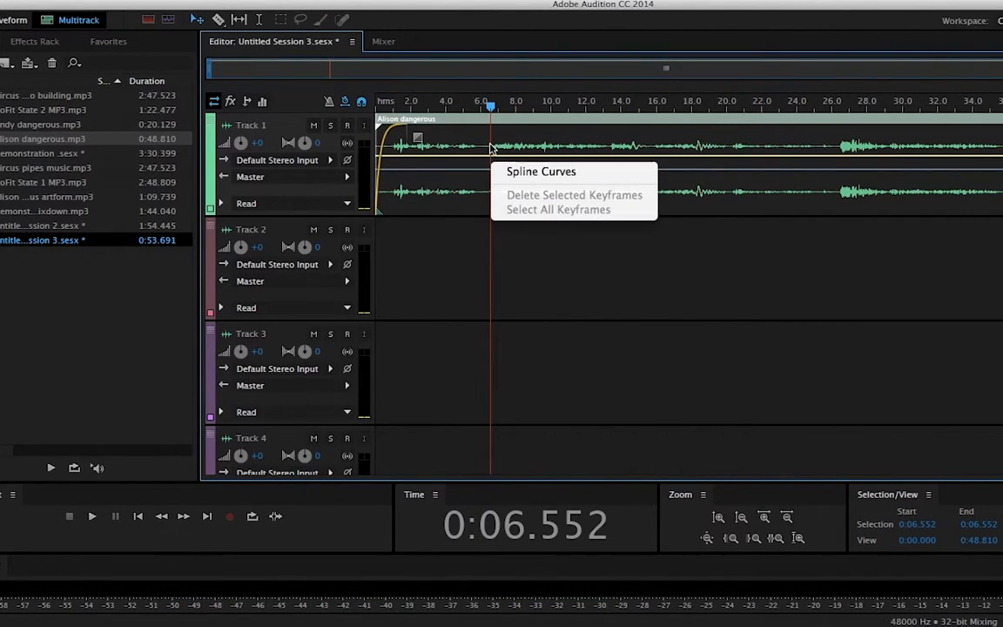
pyautogui.rightClick(491, 148)
pyautogui.click(518, 212)
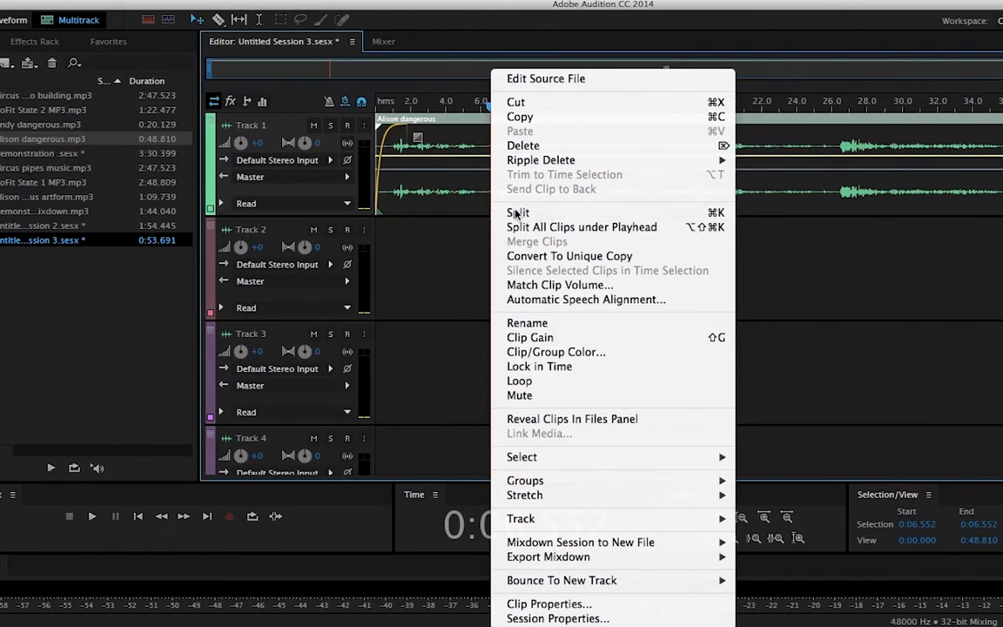
# Step: Play on through the unwanted passage and split the second clip at 0:15.817
pyautogui.press('space')
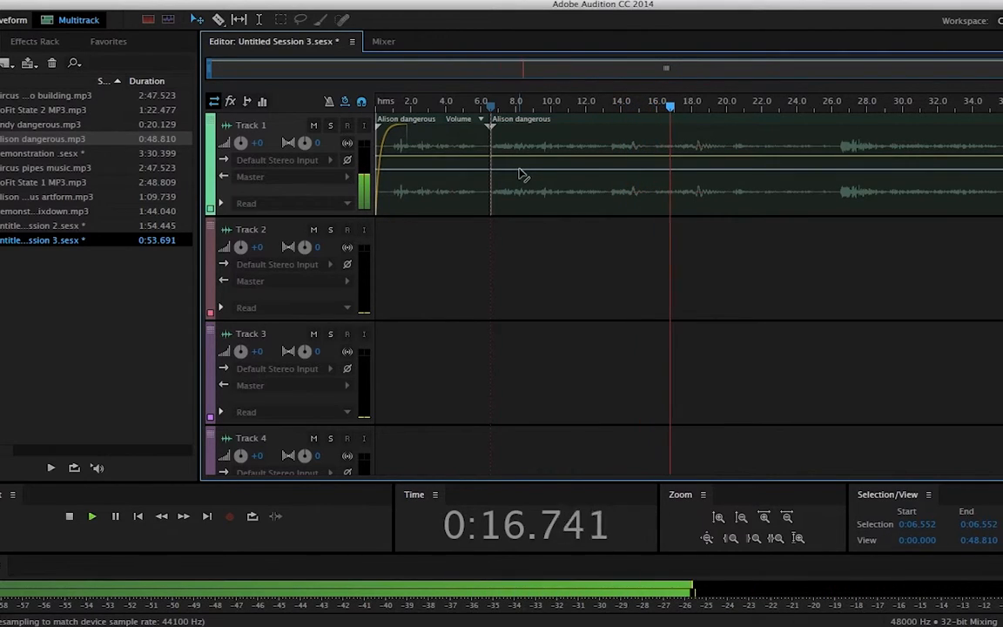
pyautogui.press('space')
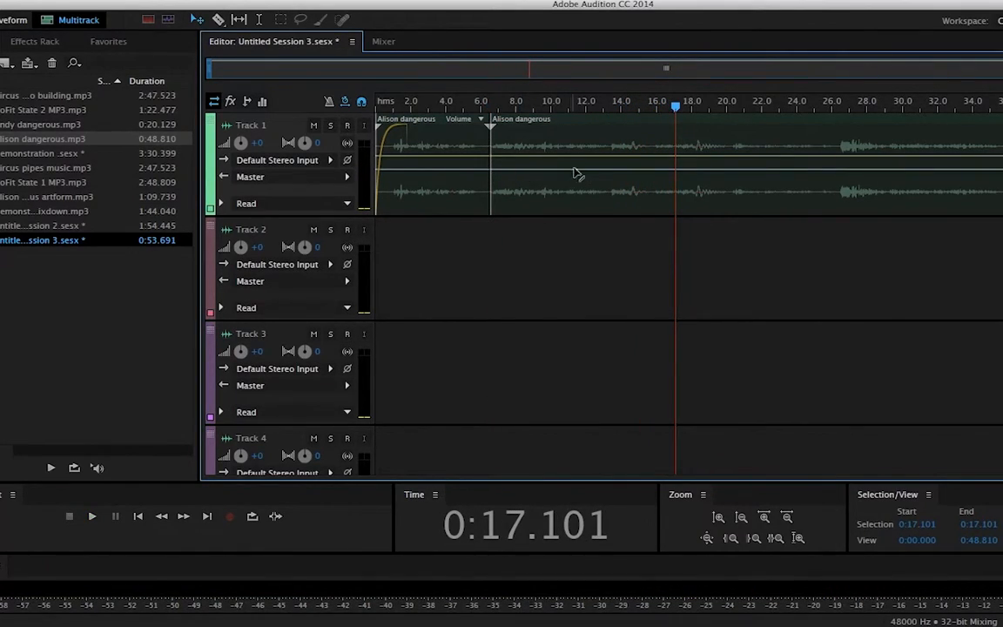
pyautogui.moveTo(677, 112); pyautogui.dragTo(655, 111)
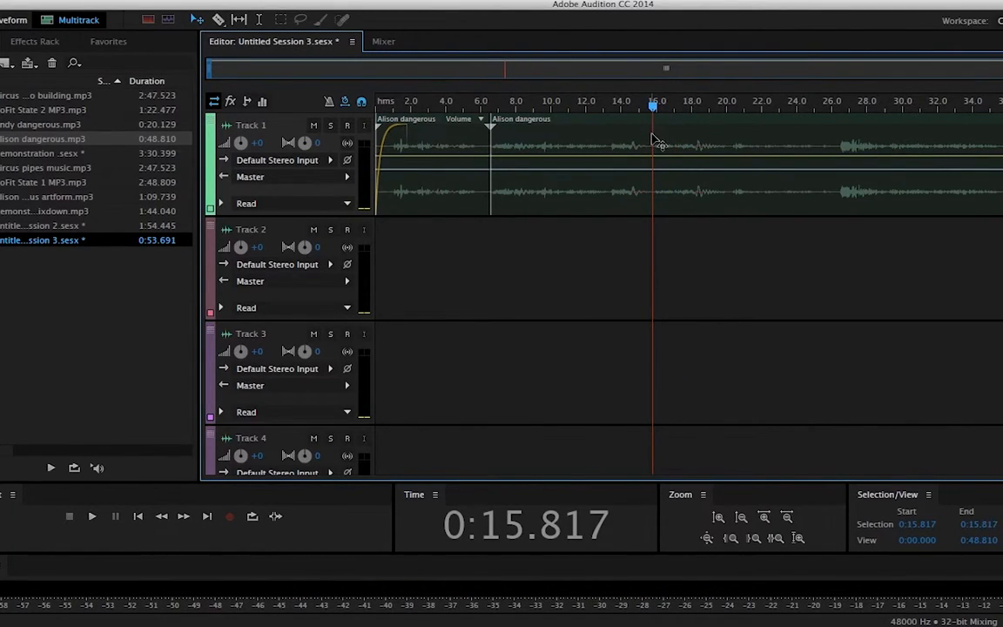
pyautogui.click(659, 150)
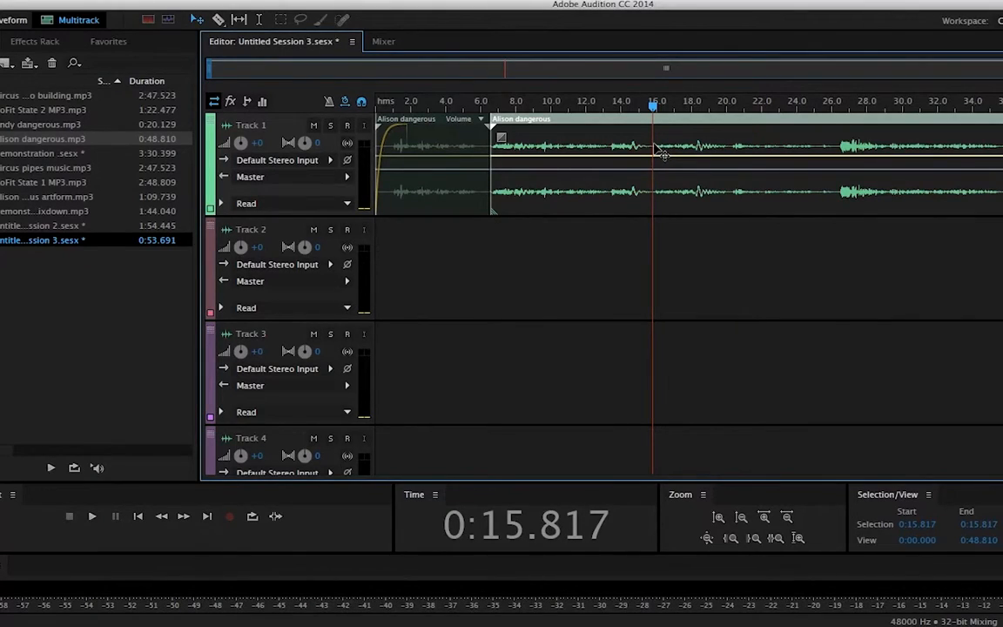
pyautogui.rightClick(658, 148)
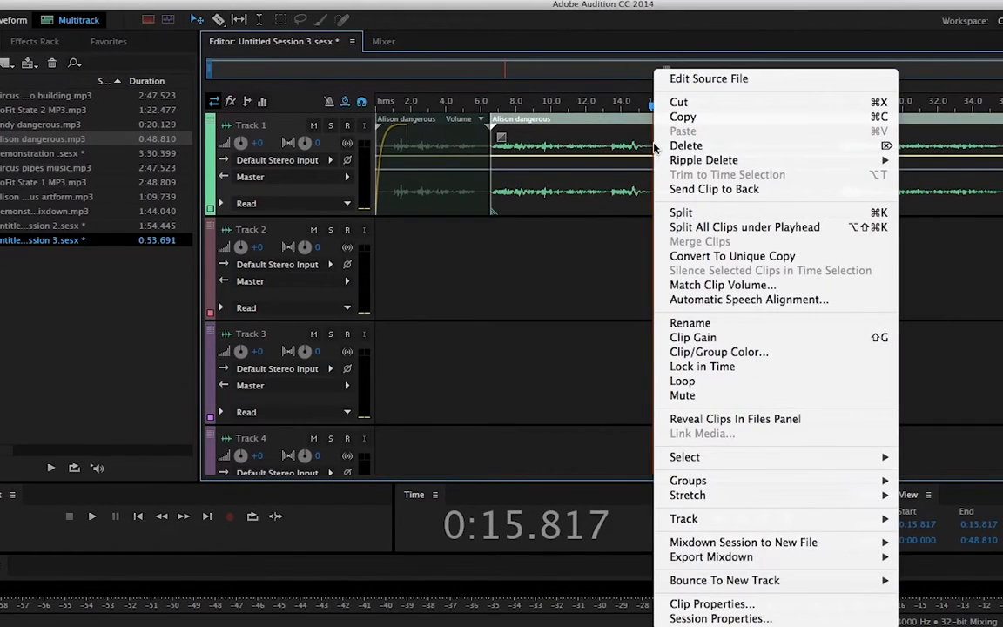
pyautogui.click(681, 213)
# Step: Delete the middle piece and move the last clip back against the end of the first, closing the gap
pyautogui.moveTo(596, 176); pyautogui.dragTo(646, 329)
pyautogui.press('Delete')
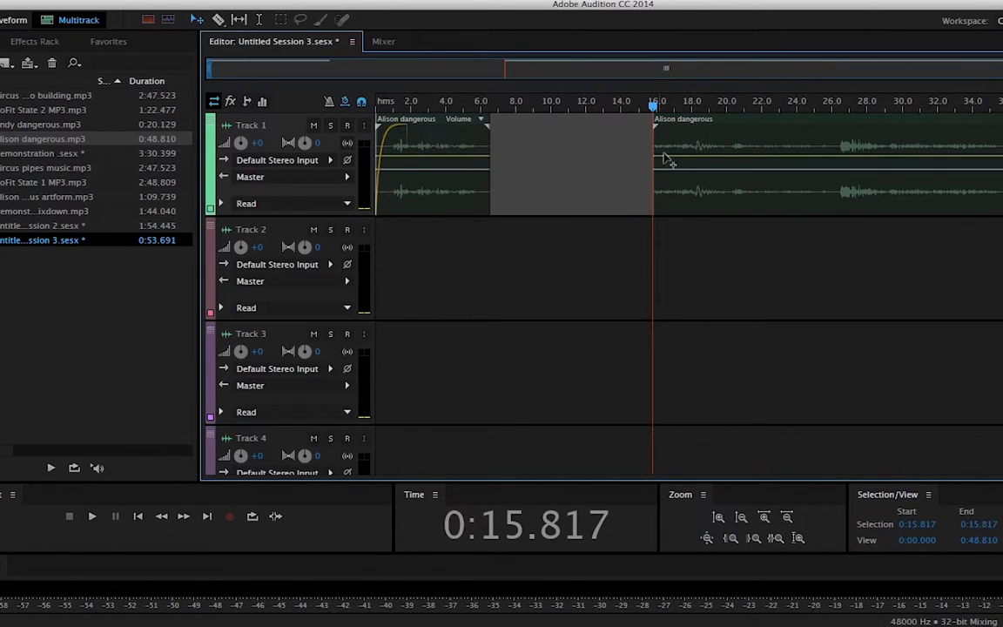
pyautogui.moveTo(682, 128); pyautogui.dragTo(523, 129)
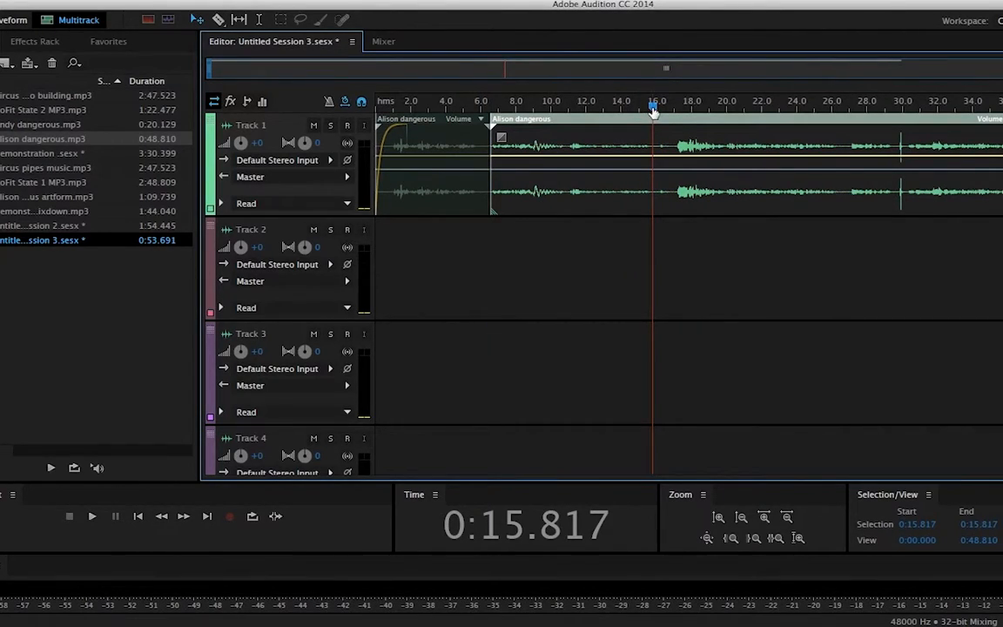
# Step: Play across the join between the two Track 1 clips to check how the edit sounds
pyautogui.moveTo(653, 111); pyautogui.dragTo(454, 109)
pyautogui.press('space')
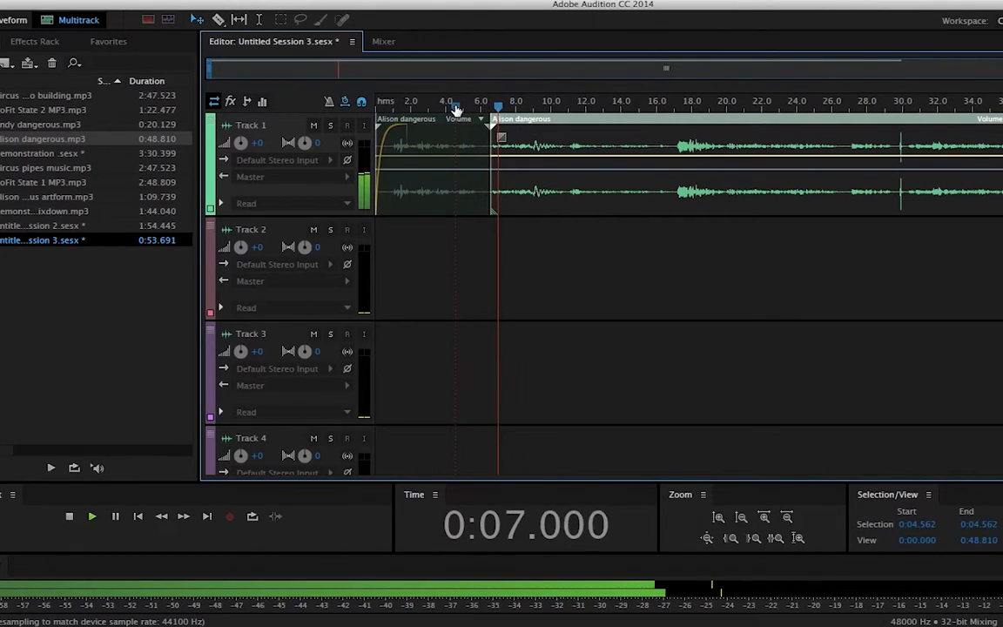
pyautogui.press('space')
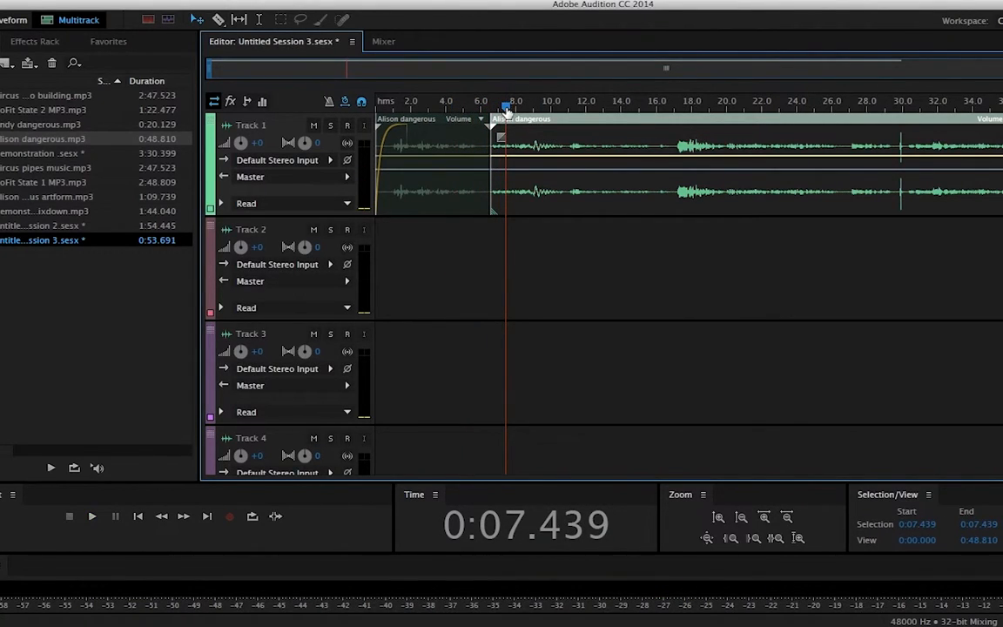
pyautogui.click(472, 108)
pyautogui.press('space')
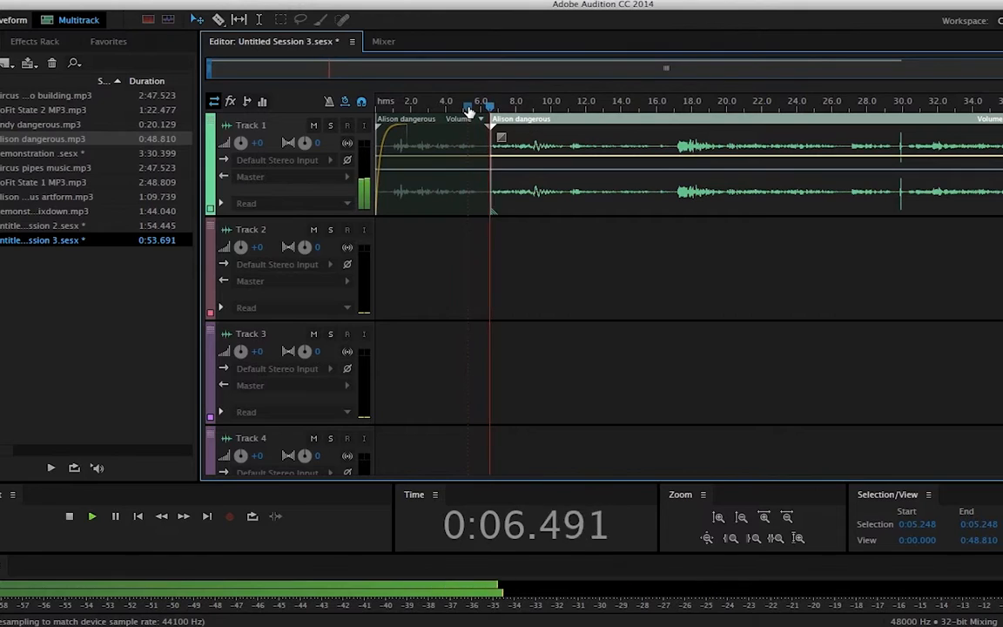
pyautogui.press('space')
pyautogui.moveTo(493, 127); pyautogui.dragTo(513, 136)
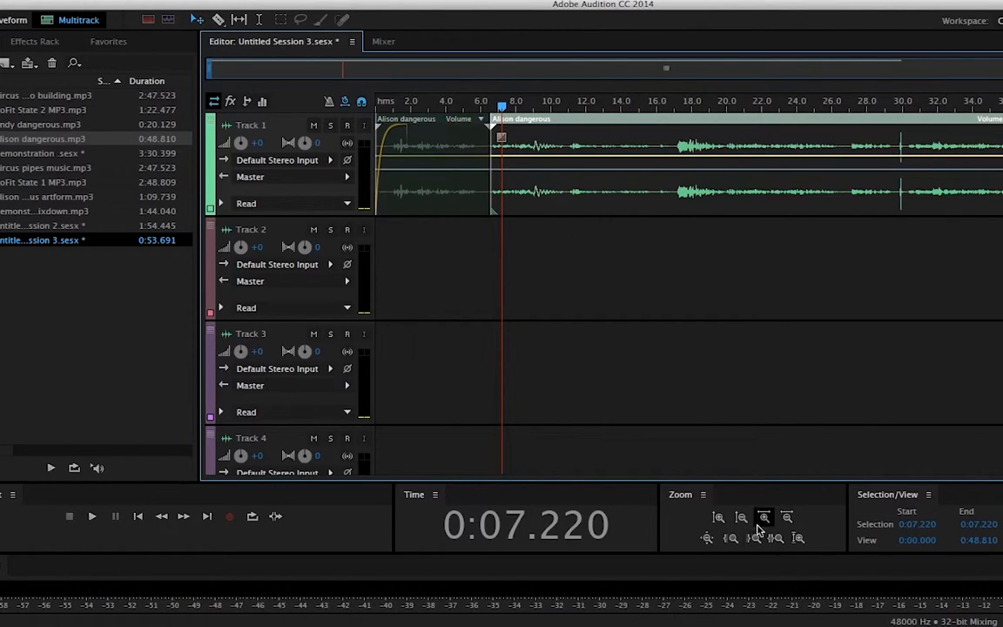
# Step: Move the second Track 1 clip slightly over the end of the first for a short crossfade, and play across the join
pyautogui.click(765, 519)
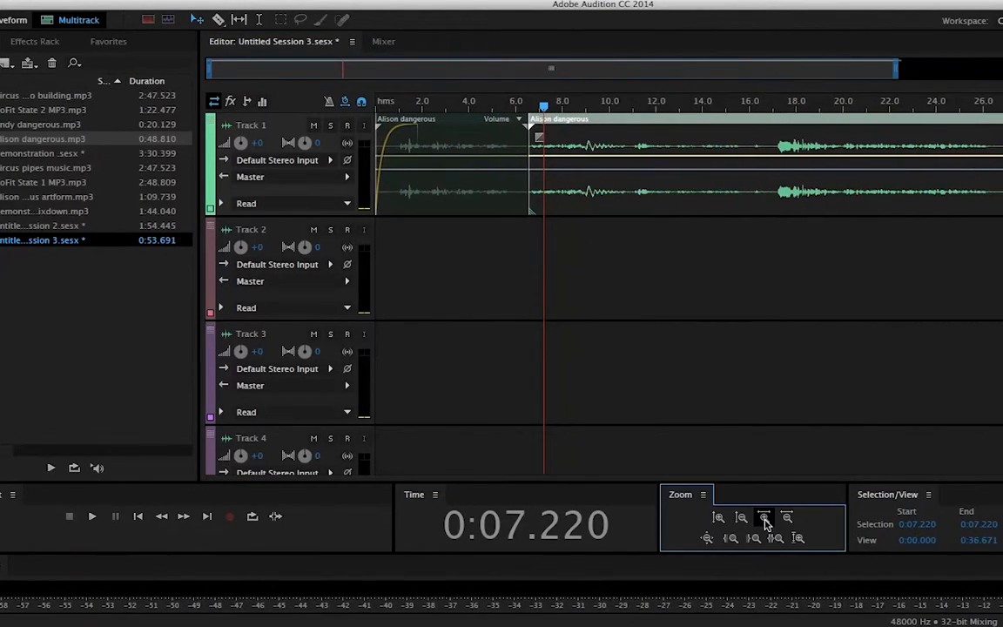
pyautogui.click(765, 519)
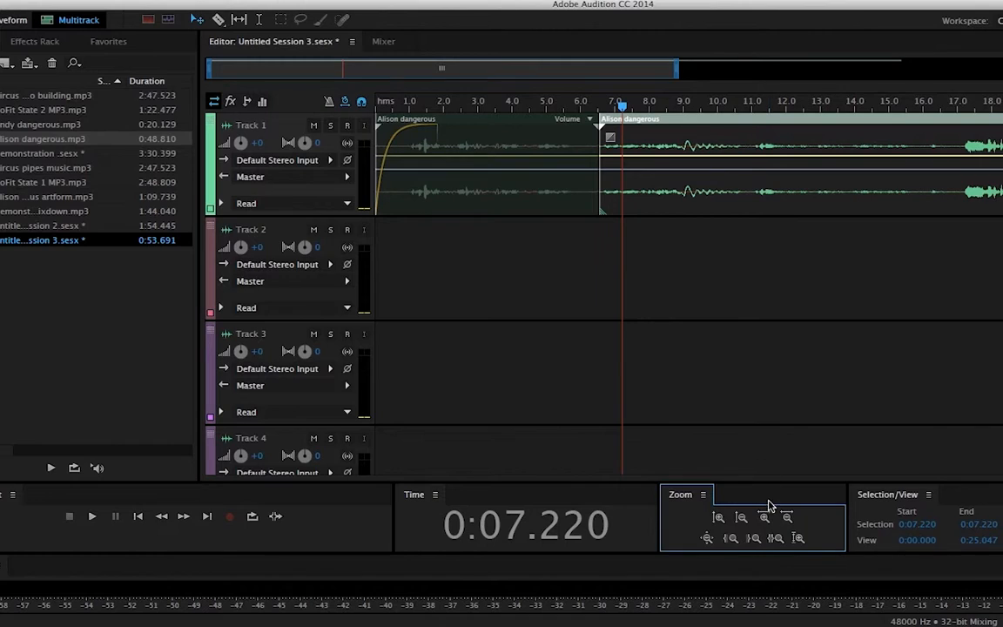
pyautogui.click(764, 519)
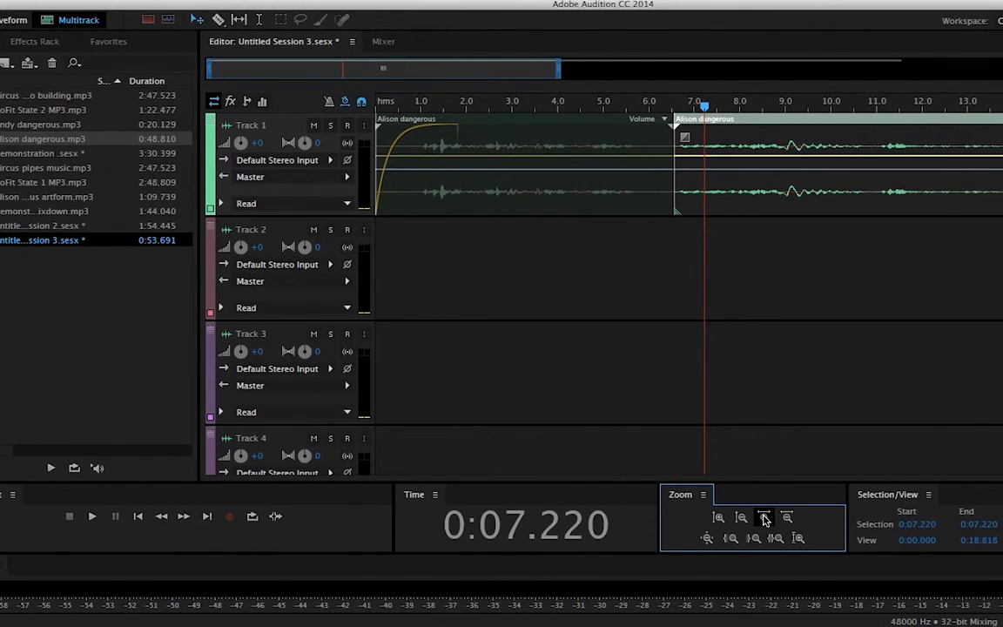
pyautogui.click(765, 519)
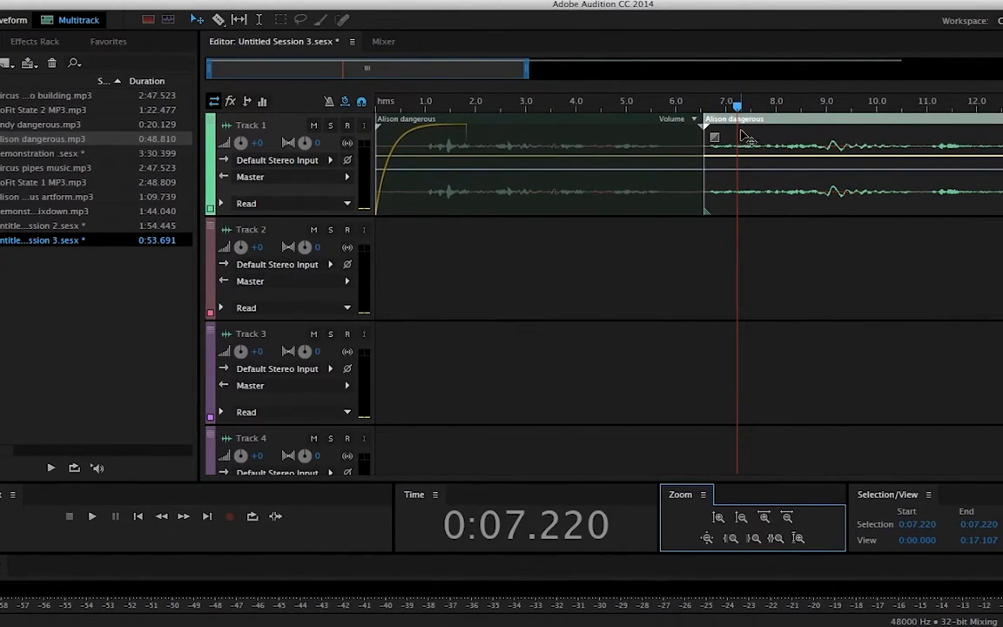
pyautogui.moveTo(749, 141); pyautogui.dragTo(743, 144)
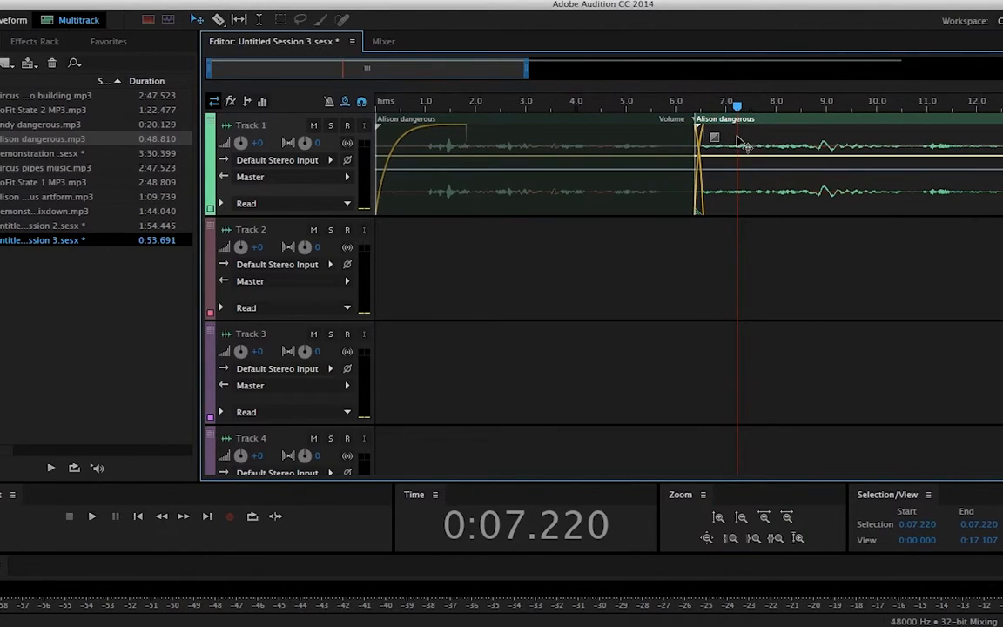
pyautogui.click(615, 103)
pyautogui.press('space')
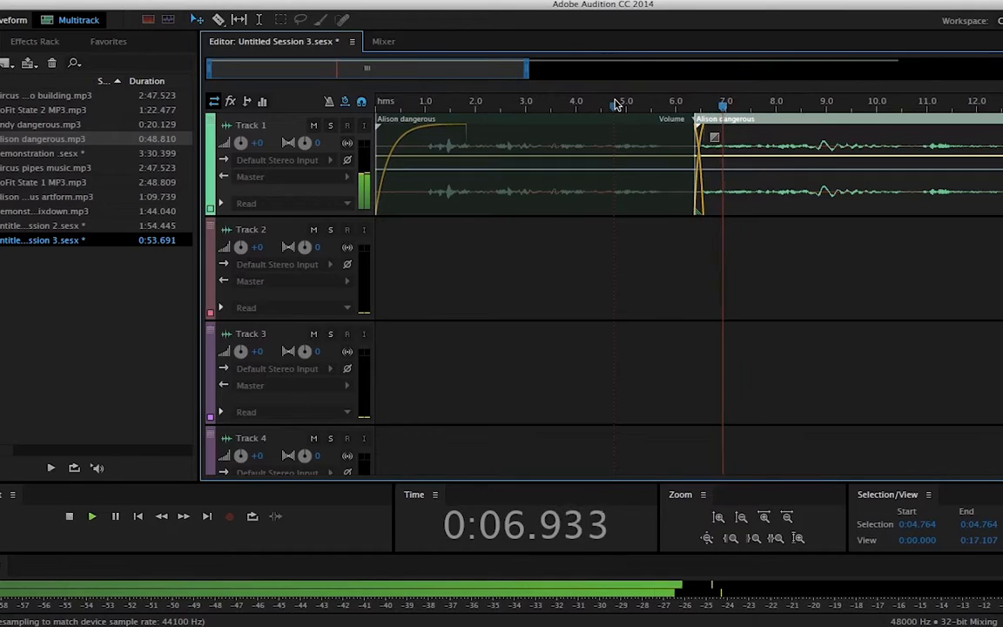
pyautogui.press('space')
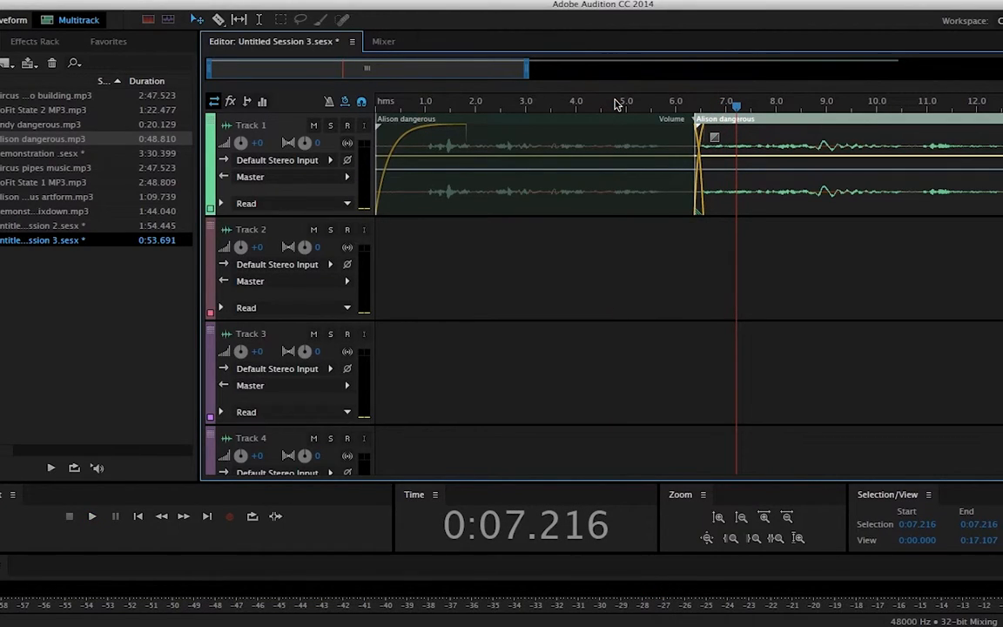
# Step: Fine-tune the crossfade by shifting the second clip's start to about 0:06.3, playing across the join to check it
pyautogui.moveTo(726, 125); pyautogui.dragTo(640, 101)
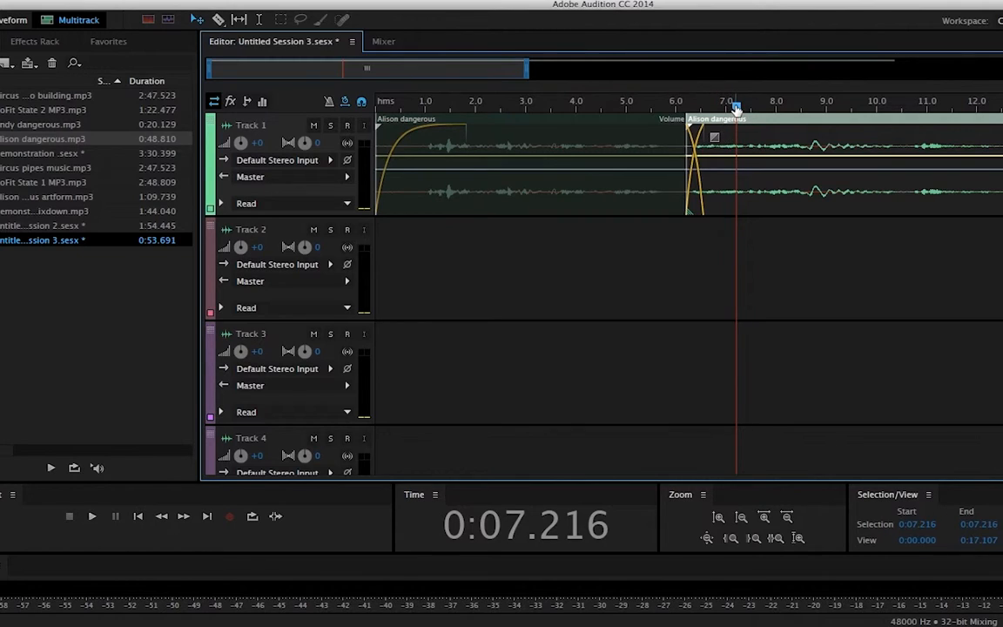
pyautogui.press('space')
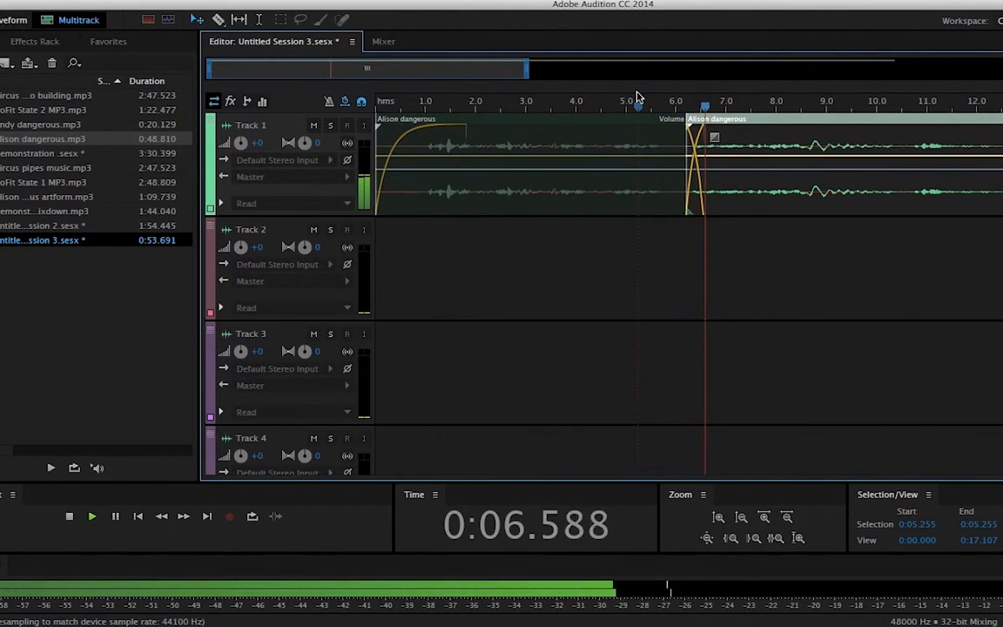
pyautogui.press('space')
pyautogui.moveTo(704, 130); pyautogui.dragTo(710, 133)
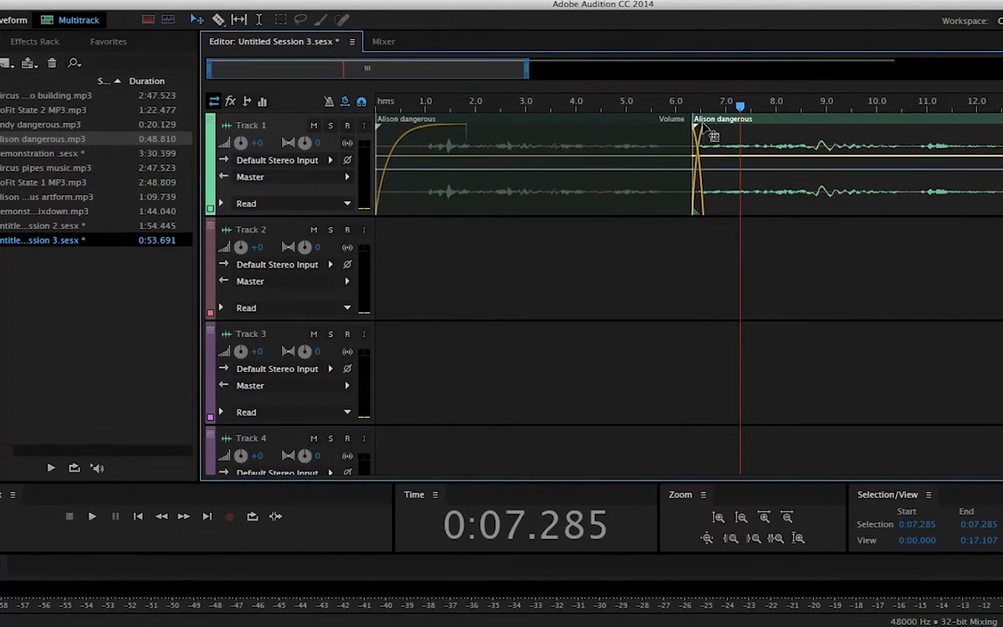
pyautogui.moveTo(740, 106); pyautogui.dragTo(650, 94)
pyautogui.press('space')
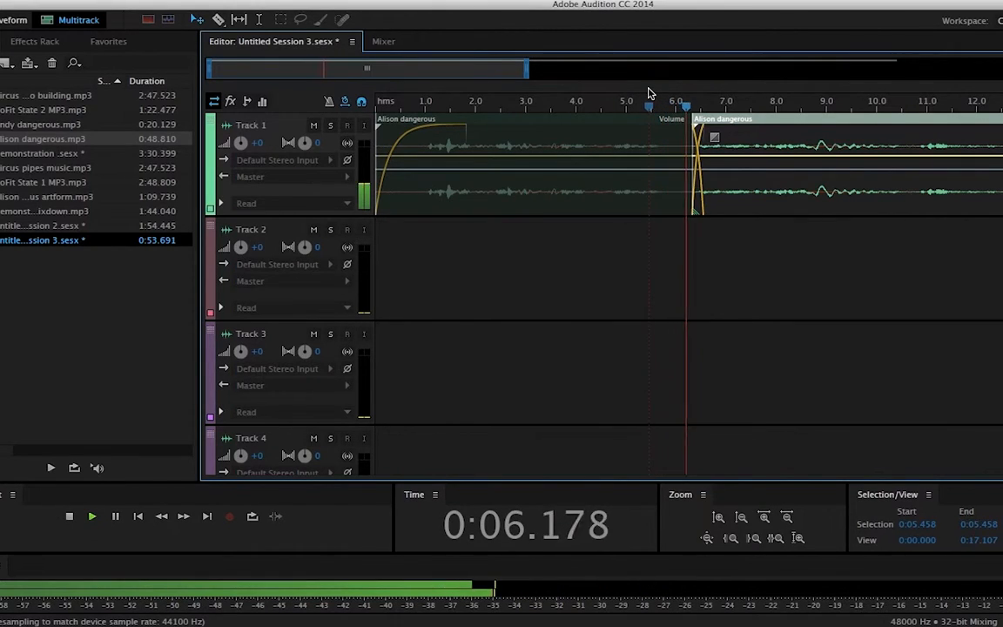
pyautogui.press('space')
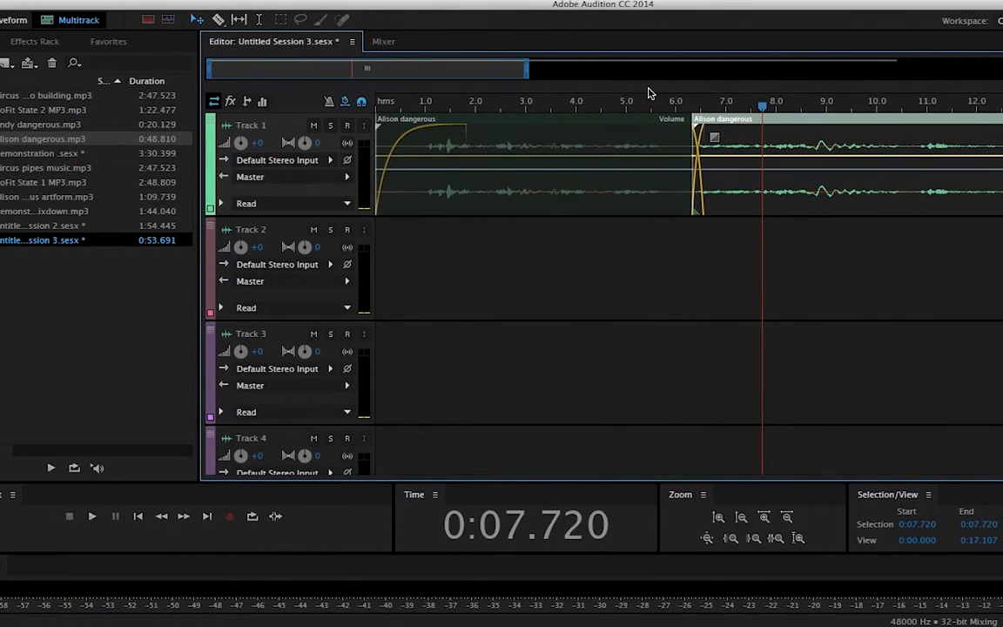
# Step: Play the second clip on to 0:10.702, split it there and delete the remaining piece
pyautogui.press('space')
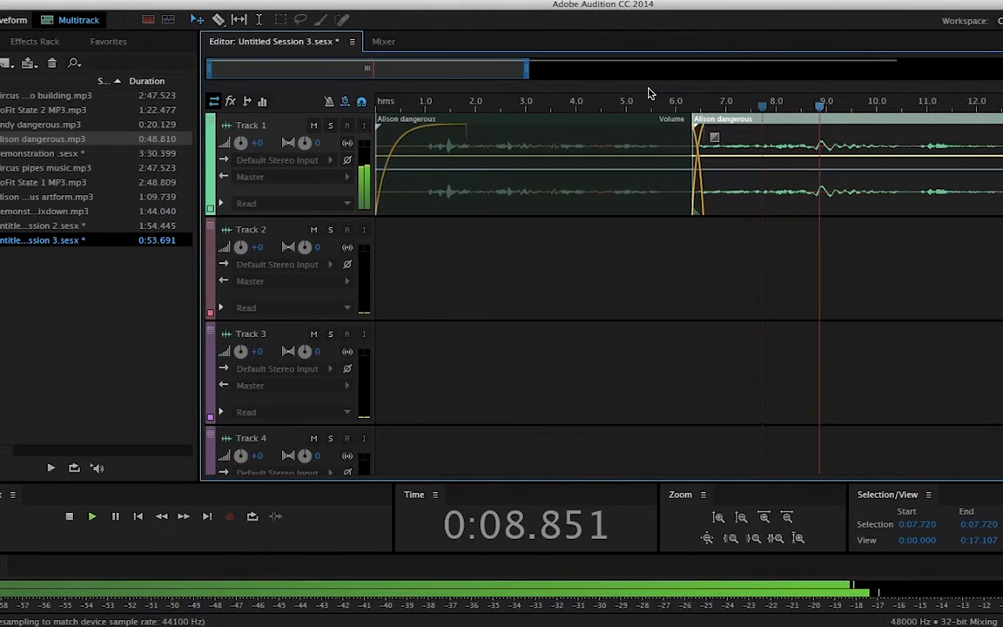
pyautogui.press('space')
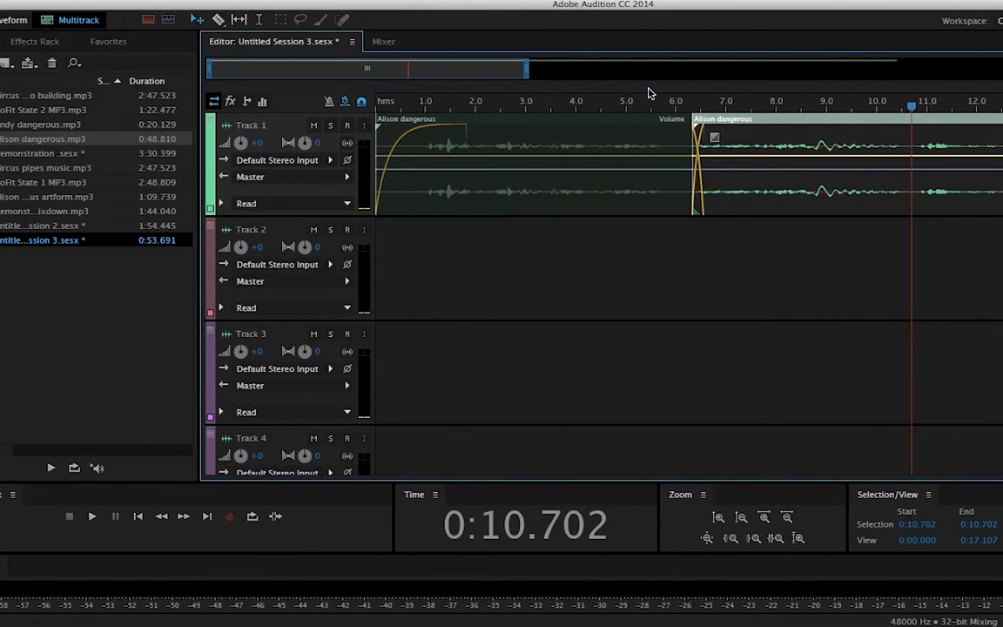
pyautogui.rightClick(917, 146)
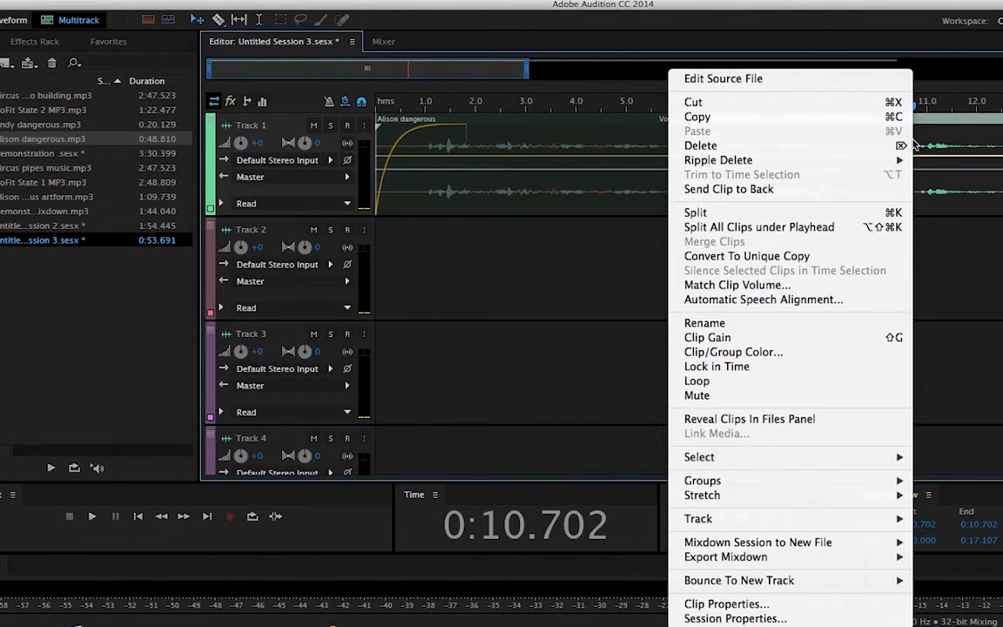
pyautogui.click(764, 214)
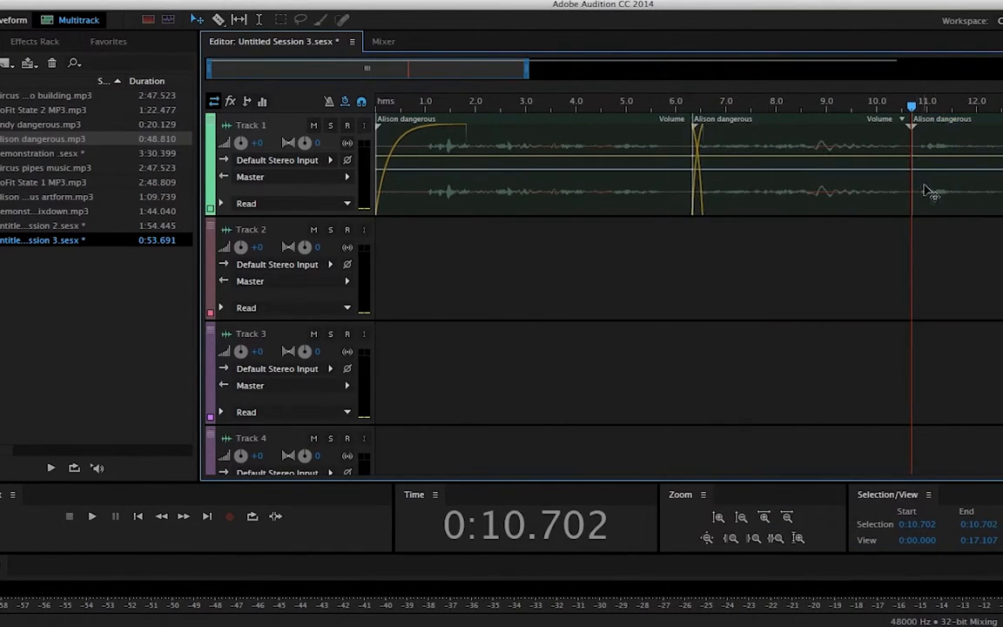
pyautogui.press('Delete')
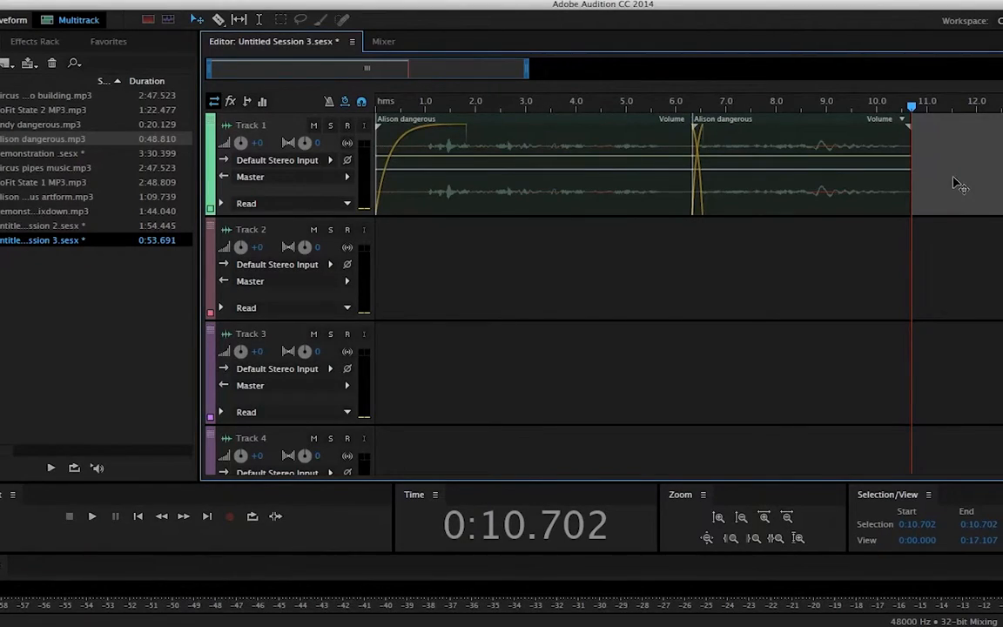
# Step: Add a short fade-out at the end of the second clip and play its ending to check it
pyautogui.click(904, 133)
pyautogui.moveTo(900, 137); pyautogui.dragTo(888, 132)
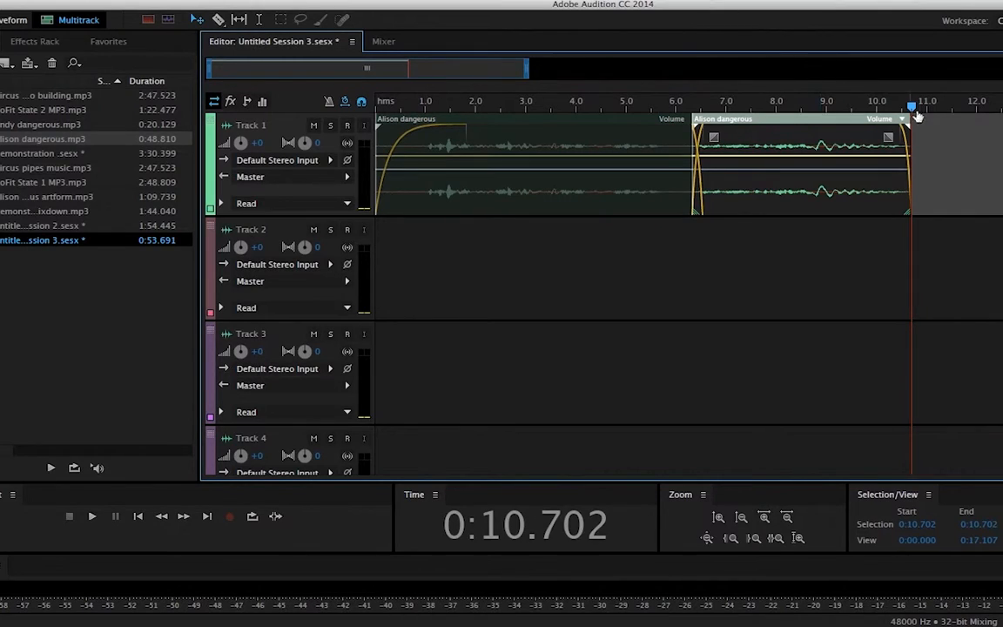
pyautogui.moveTo(867, 106); pyautogui.dragTo(857, 112)
pyautogui.press('space')
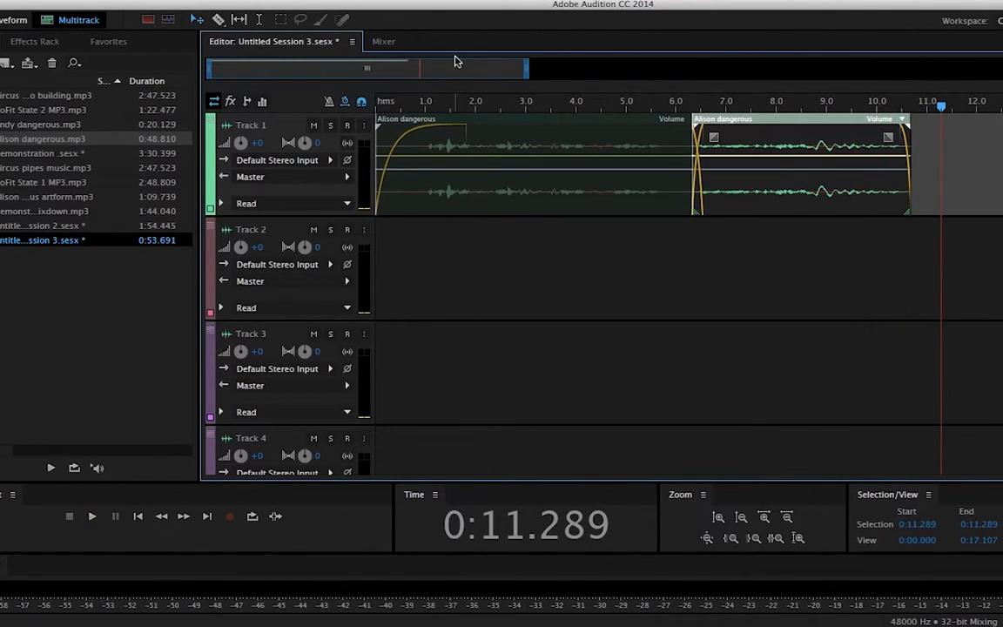
# Step: Open the multitrack mixdown export settings for the entire session
pyautogui.click(72, 0)
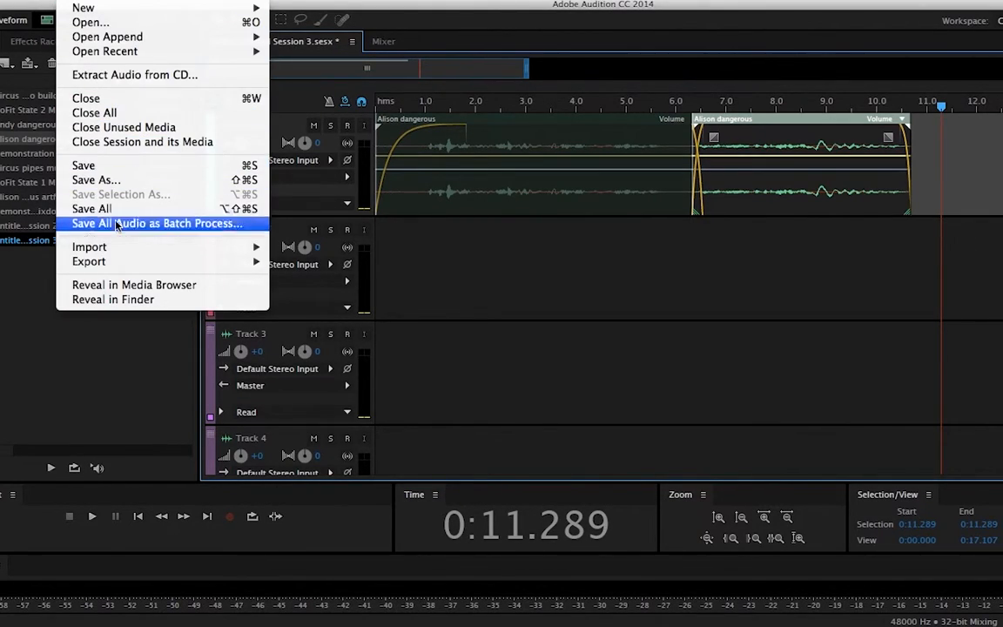
pyautogui.moveTo(134, 271)
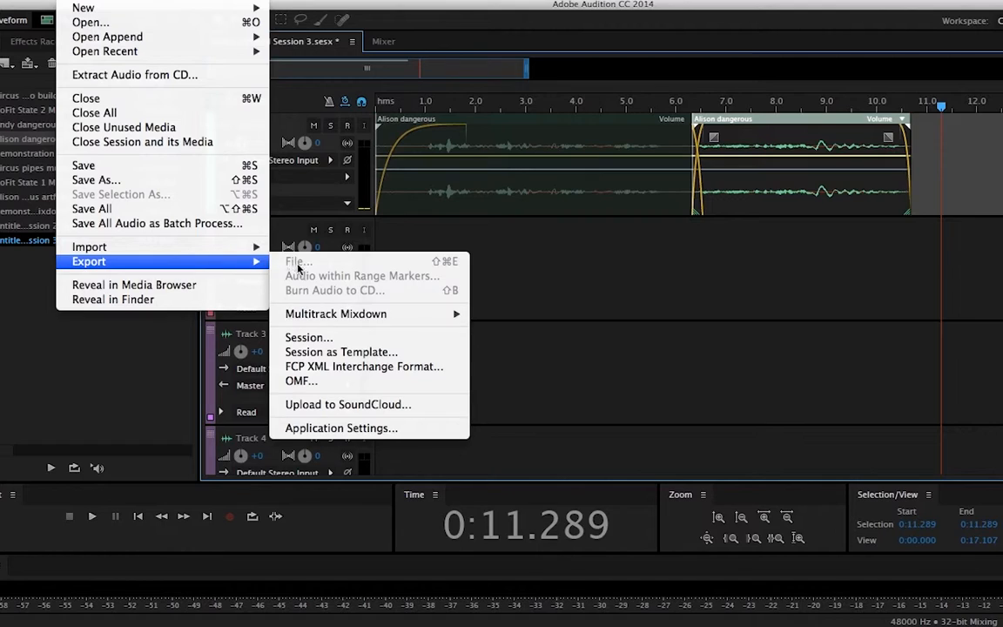
pyautogui.moveTo(319, 316)
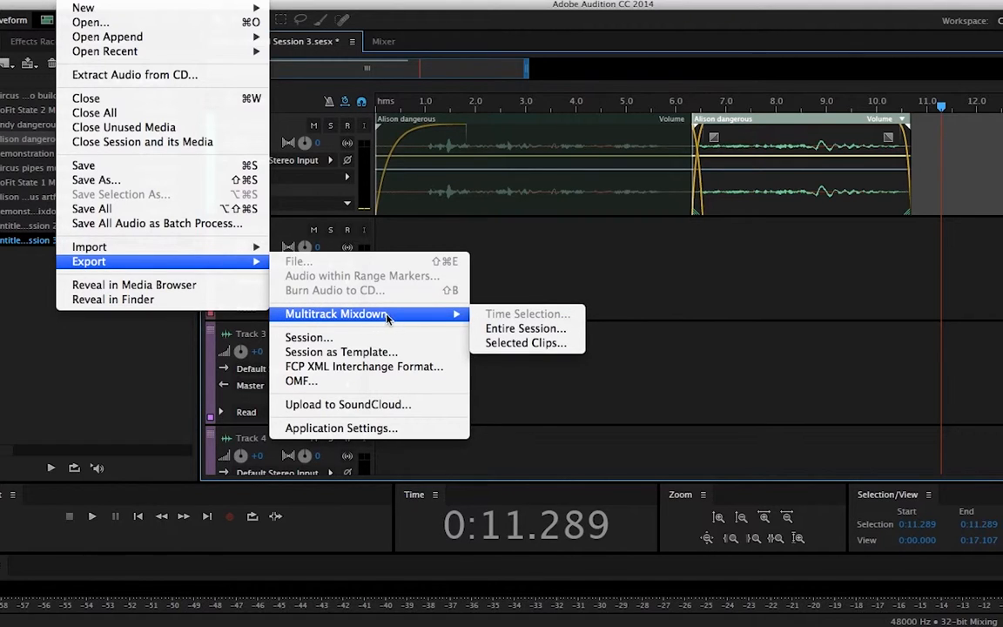
pyautogui.click(550, 336)
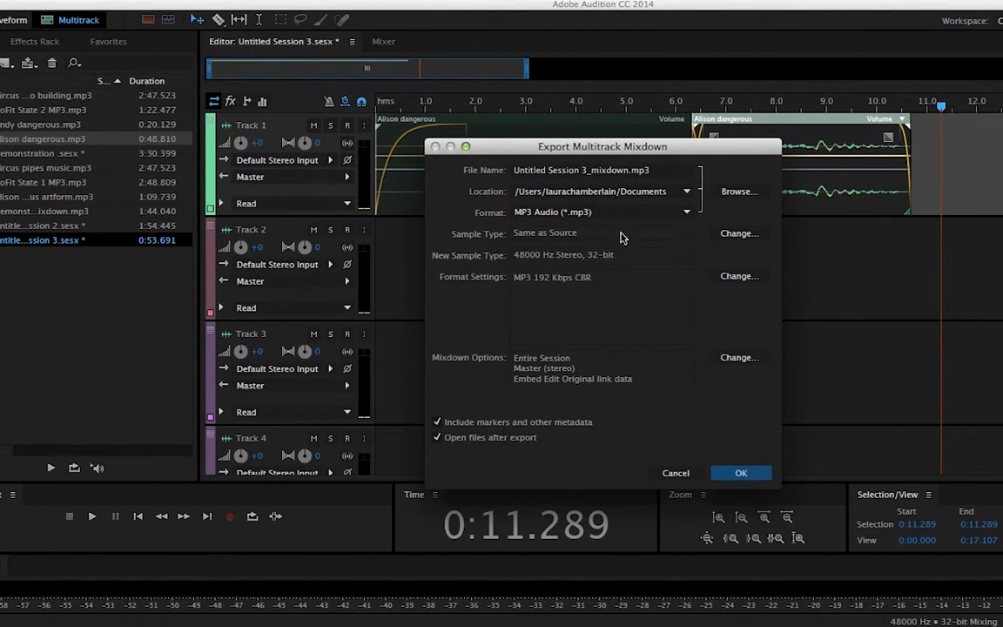
# Step: Try Wave PCM as the export format and set it back to MP3 Audio
pyautogui.click(688, 214)
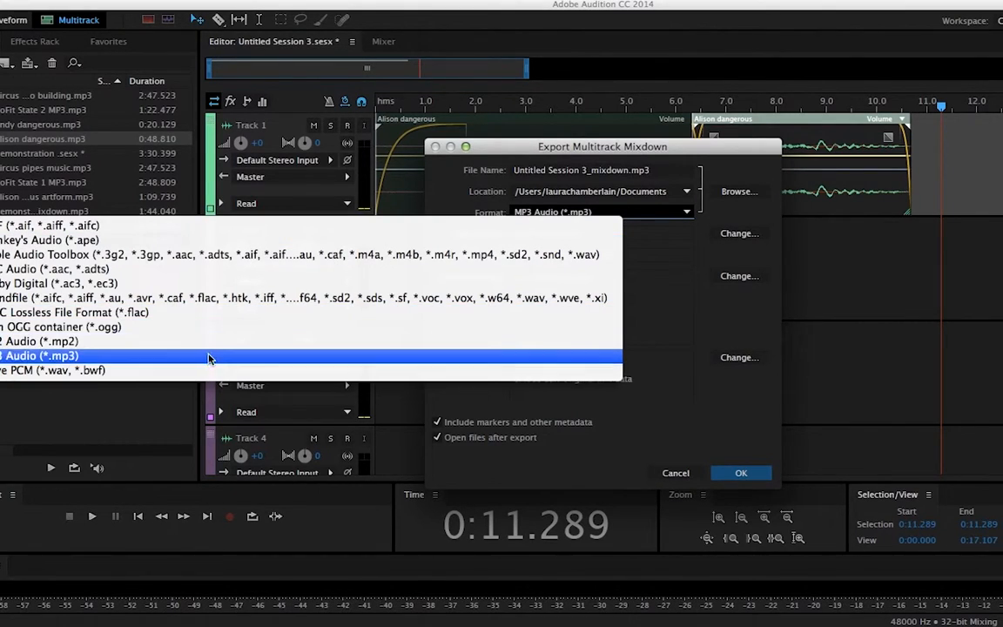
pyautogui.click(198, 370)
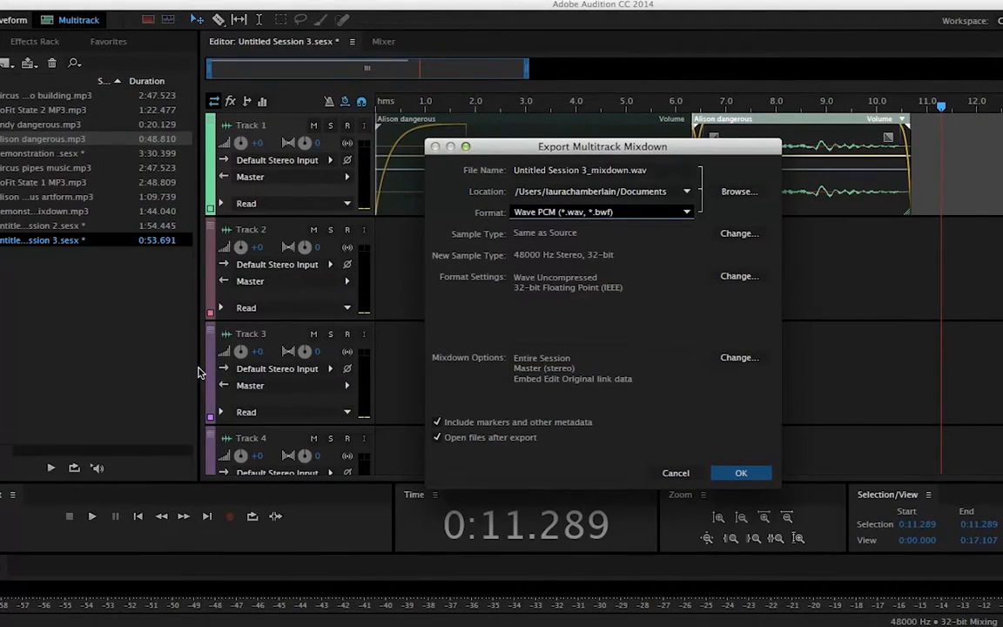
pyautogui.click(687, 214)
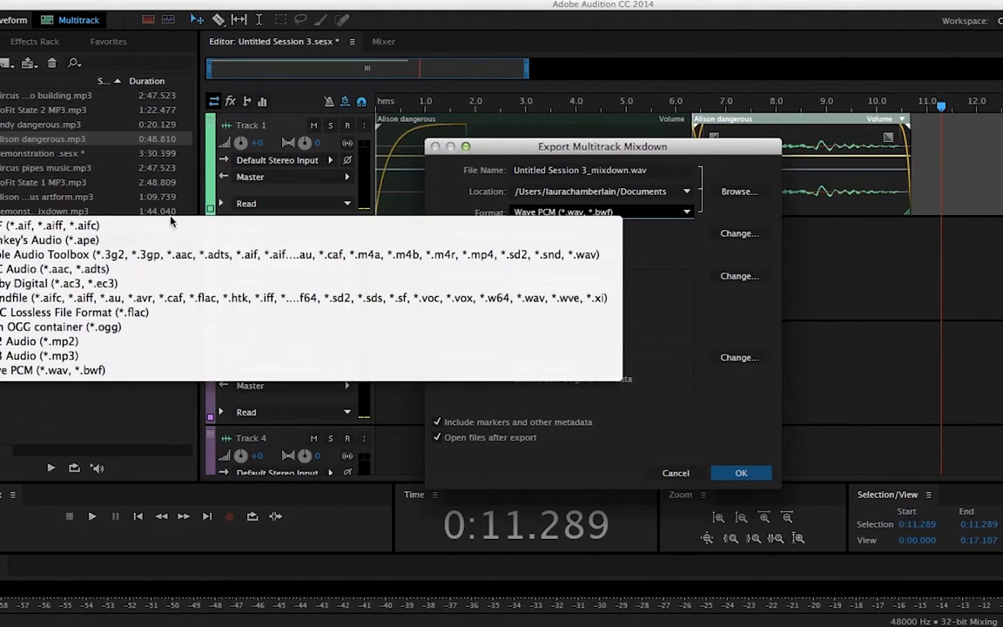
pyautogui.click(41, 355)
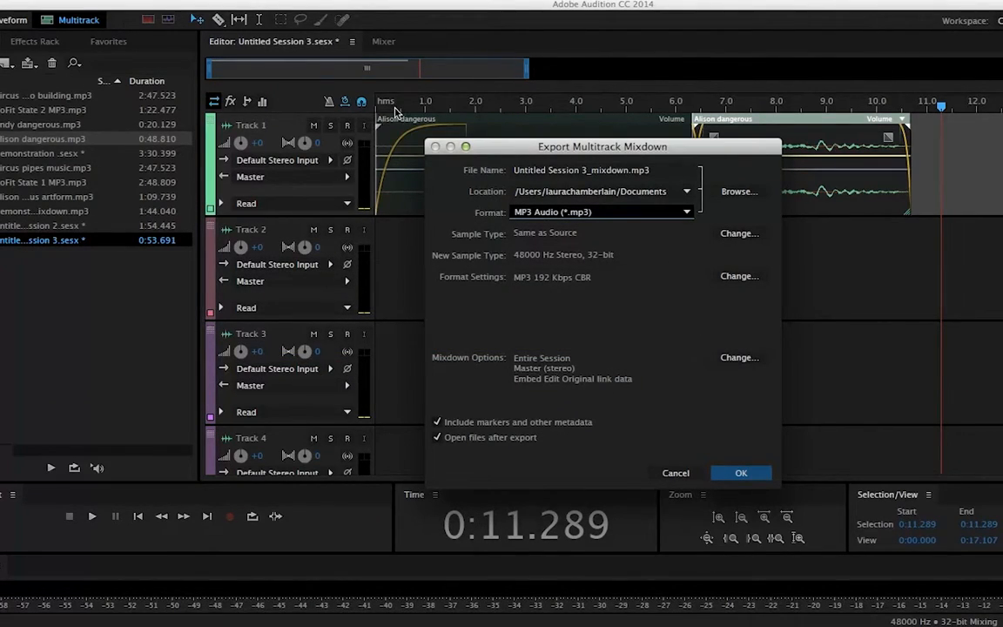
# Step: Export the MP3 mixdown to the Documents folder, naming it with the interviewee's first name followed by "clip 1"
pyautogui.click(688, 192)
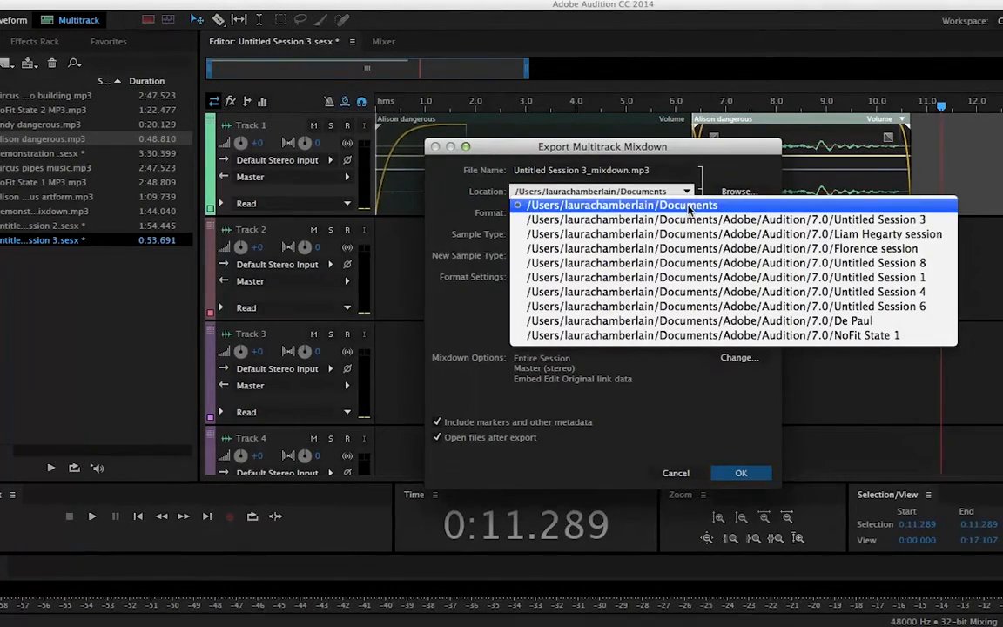
pyautogui.click(689, 207)
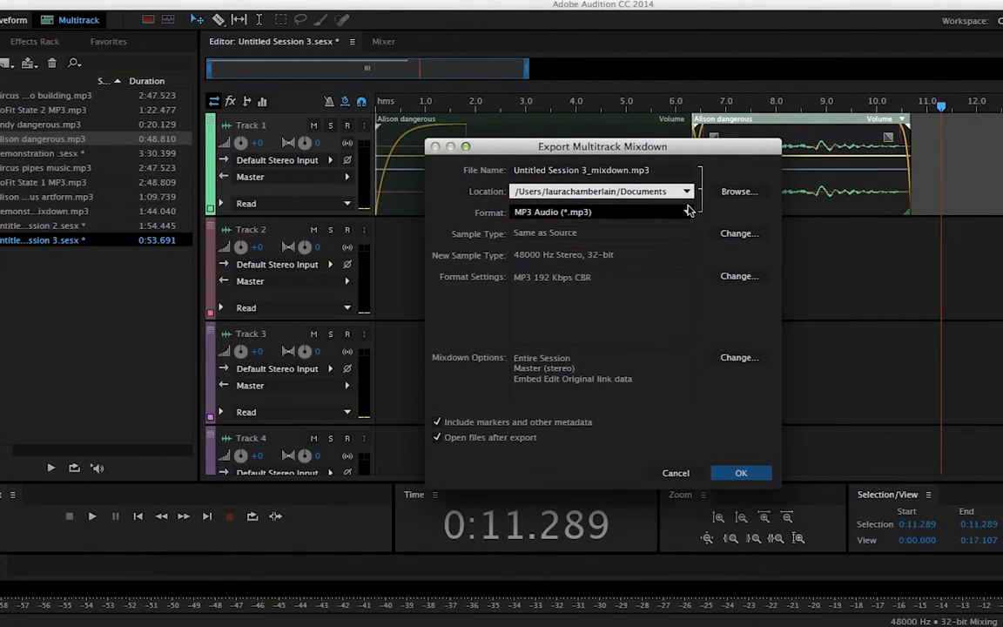
pyautogui.click(663, 173)
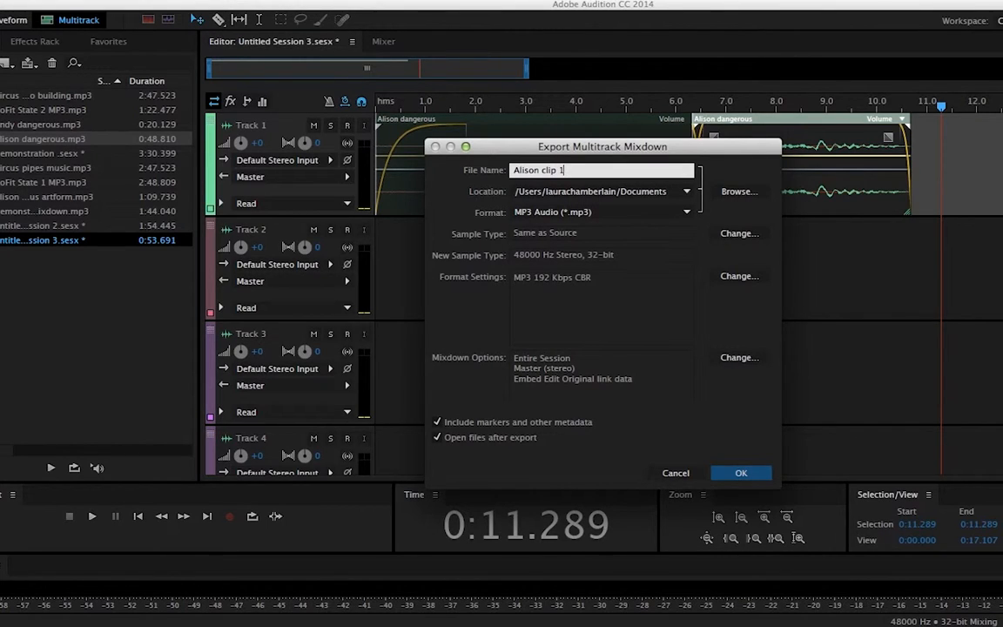
pyautogui.click(740, 474)
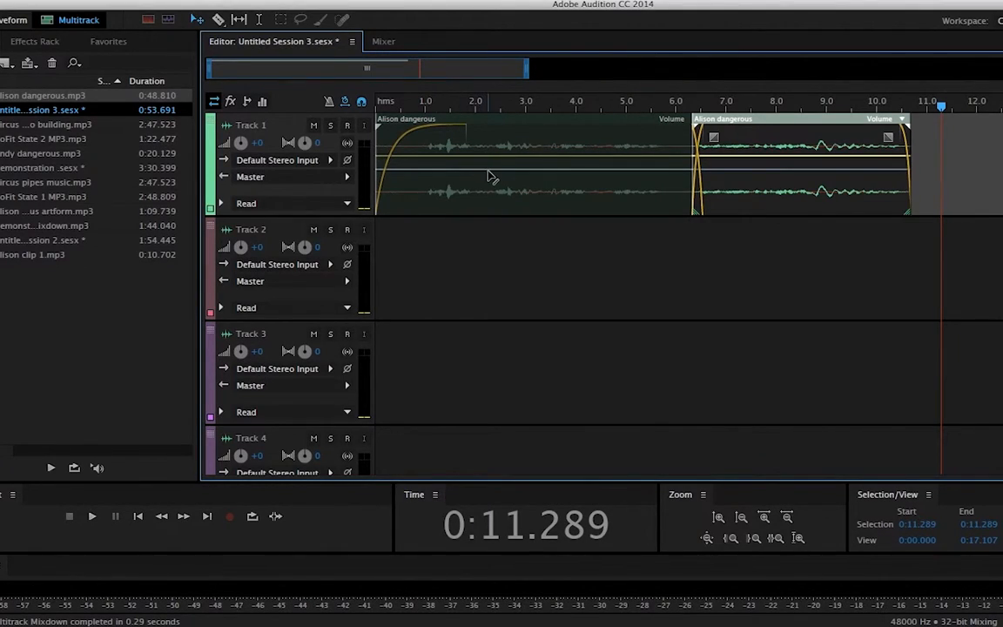
# Step: Create a new multitrack session named with the next interviewee's first name, keeping the default 48000 Hz, 32-bit float, stereo settings
pyautogui.click(78, 0)
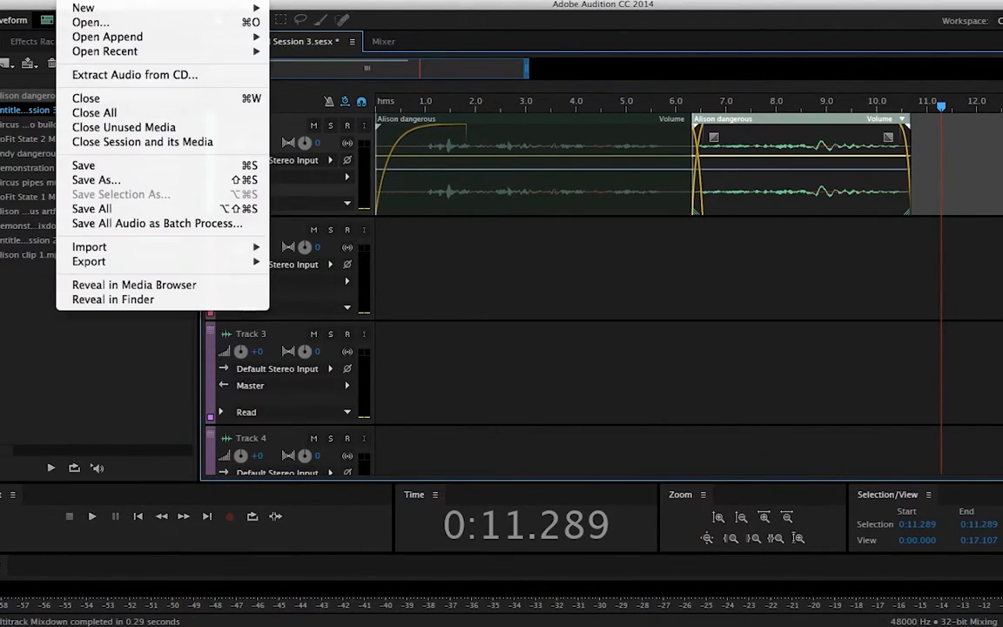
pyautogui.moveTo(85, 10)
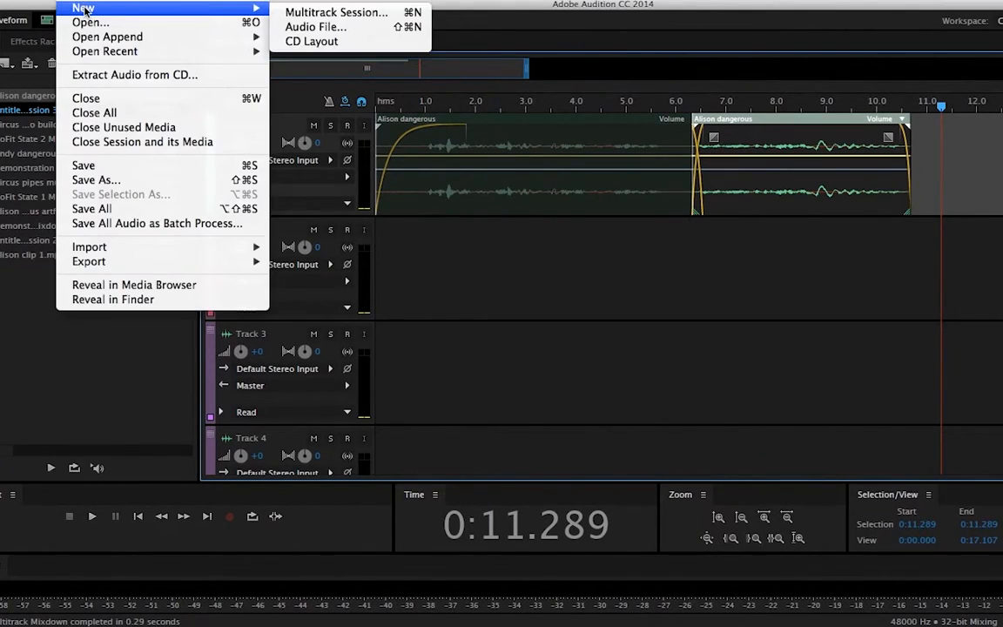
pyautogui.click(330, 11)
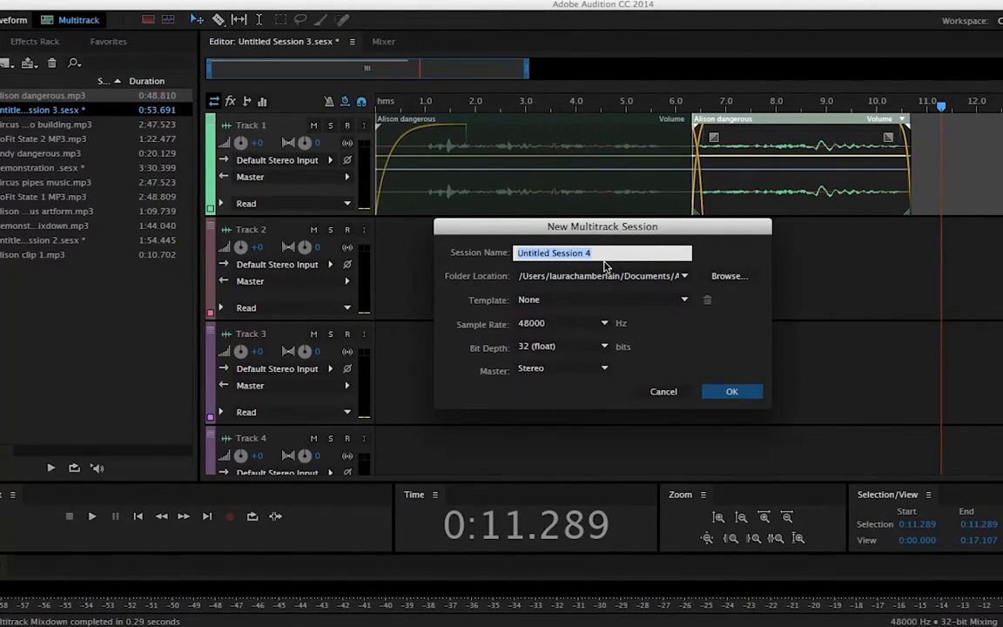
pyautogui.write('Andy')
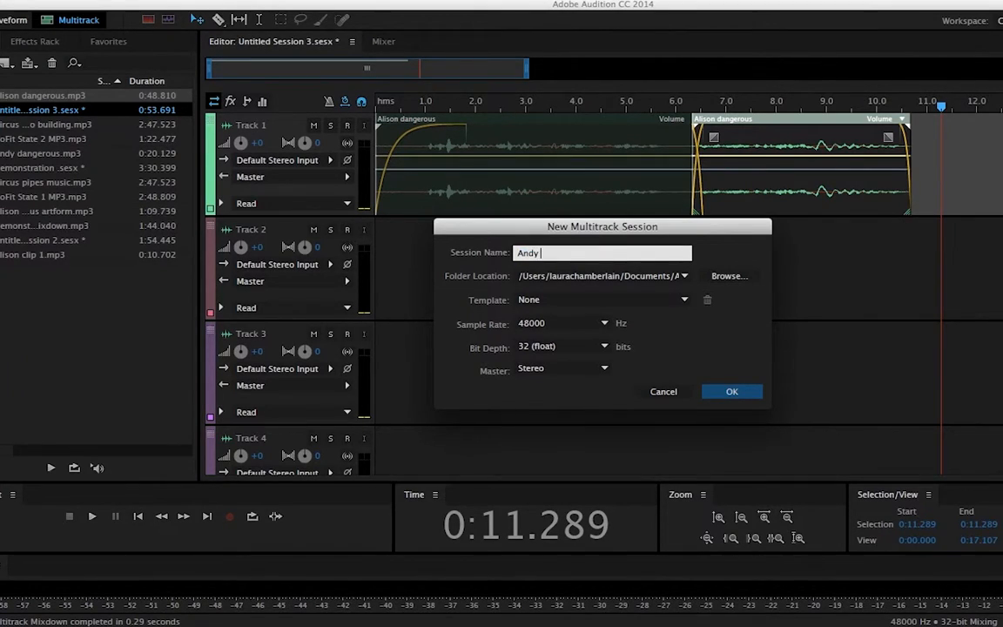
pyautogui.click(730, 393)
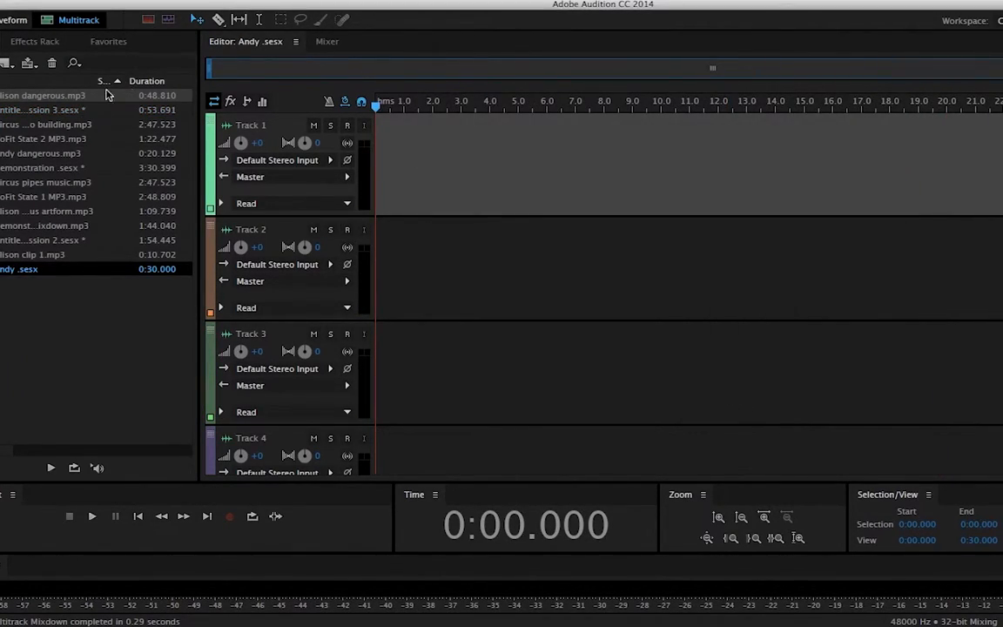
# Step: Place the new interviewee's "dangerous" MP3 at the start of Track 1 and play its first nine seconds or so
pyautogui.moveTo(35, 162); pyautogui.dragTo(354, 197)
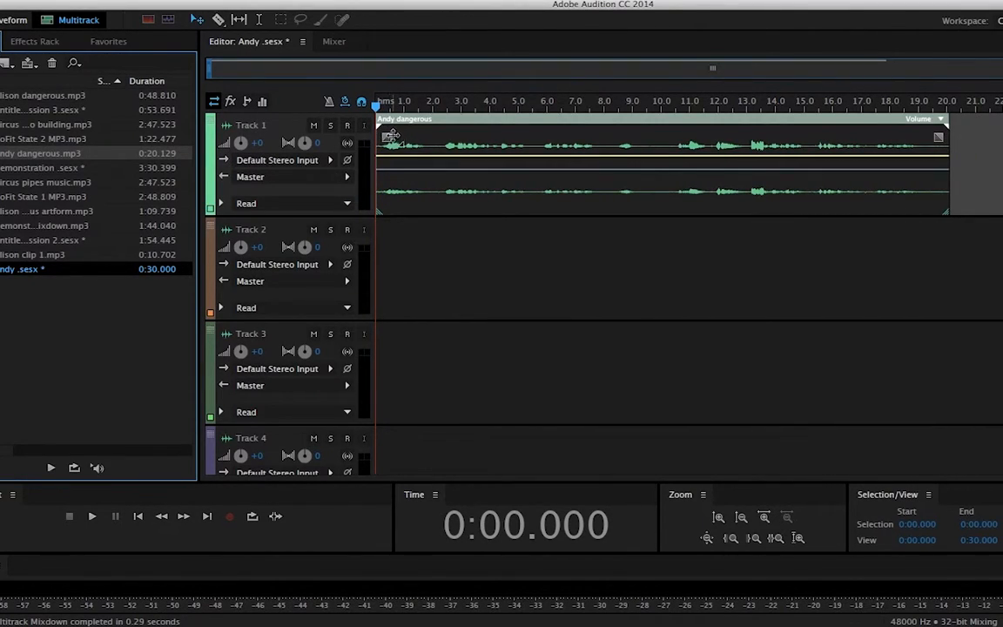
pyautogui.press('space')
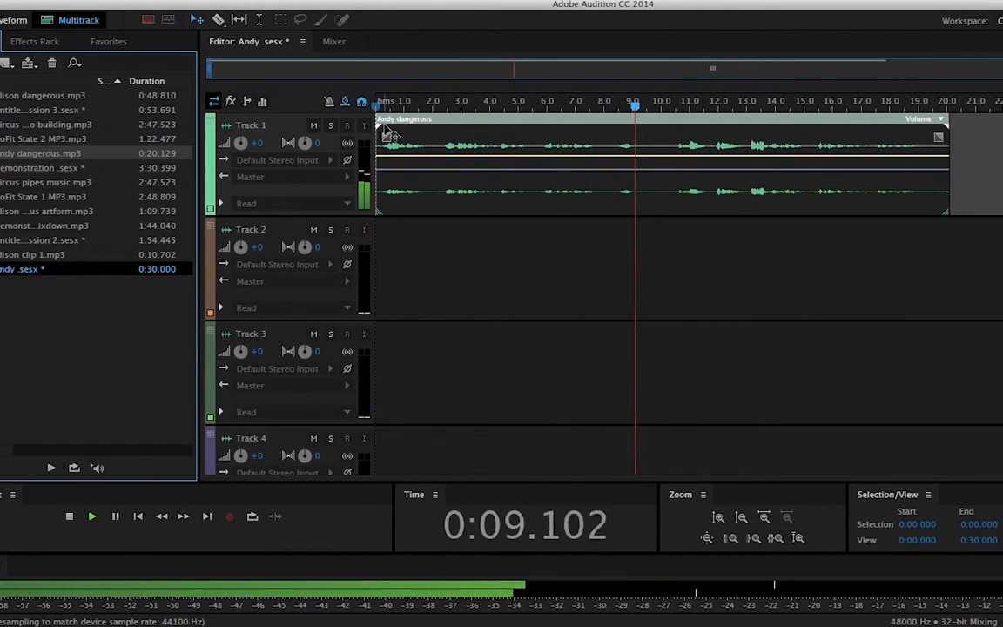
pyautogui.press('space')
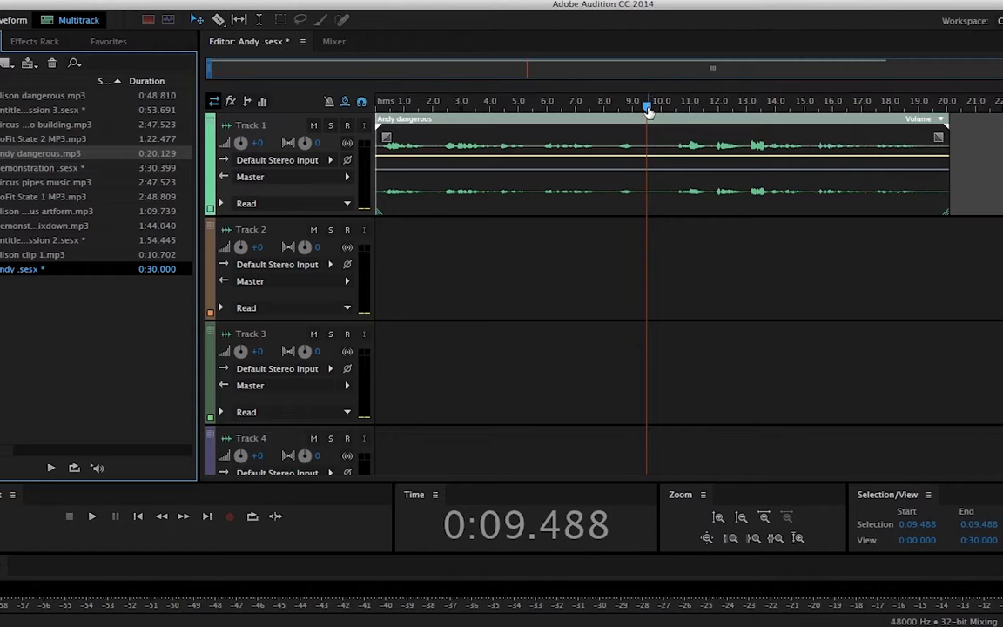
# Step: Replay from about 6.1 s to find the cut point, split the clip at 0:08.360 and delete the part after it
pyautogui.moveTo(648, 107); pyautogui.dragTo(552, 104)
pyautogui.press('space')
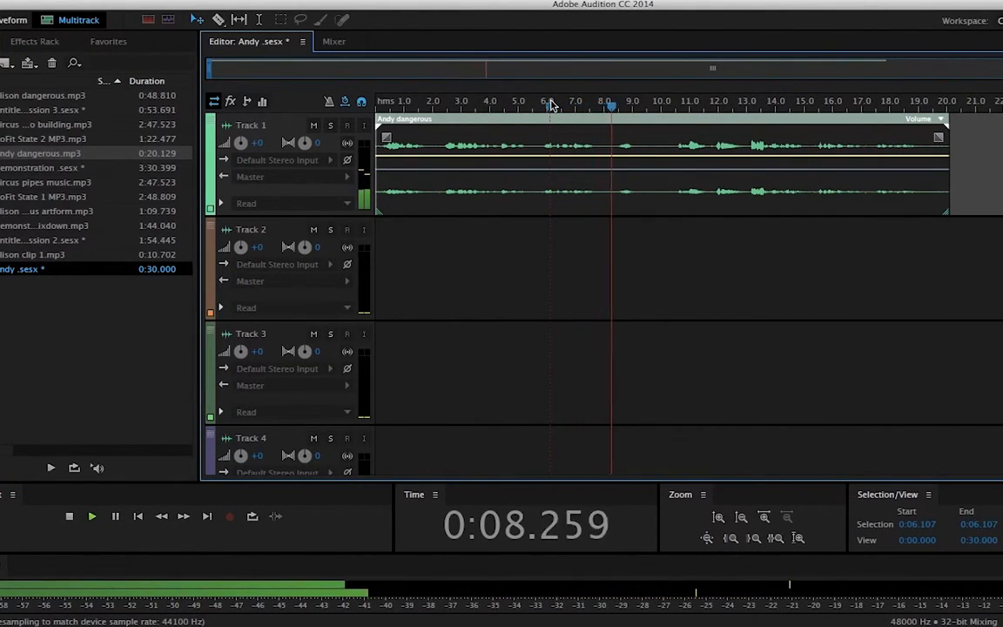
pyautogui.press('space')
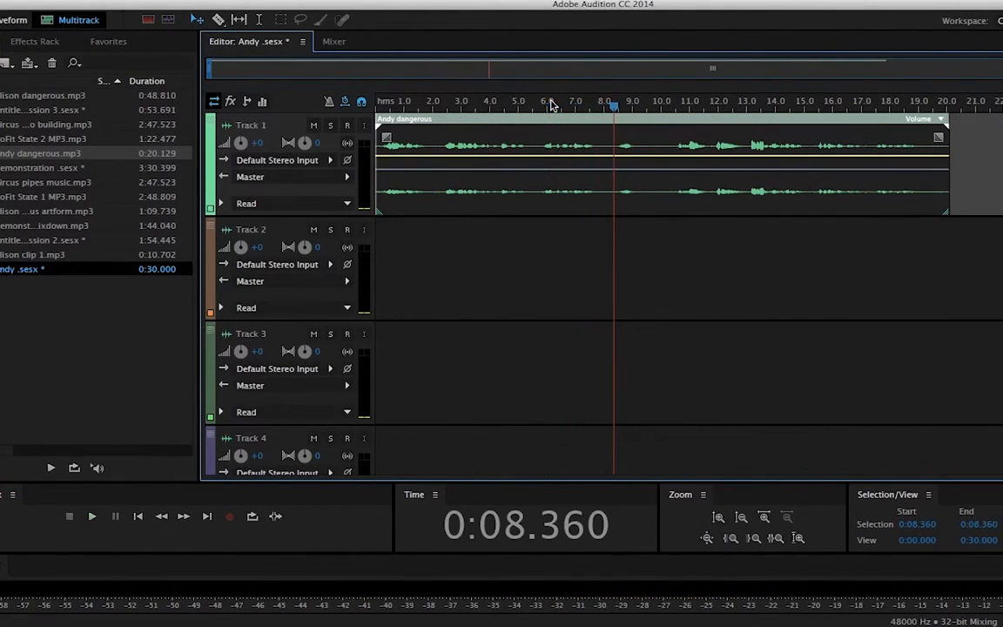
pyautogui.rightClick(617, 165)
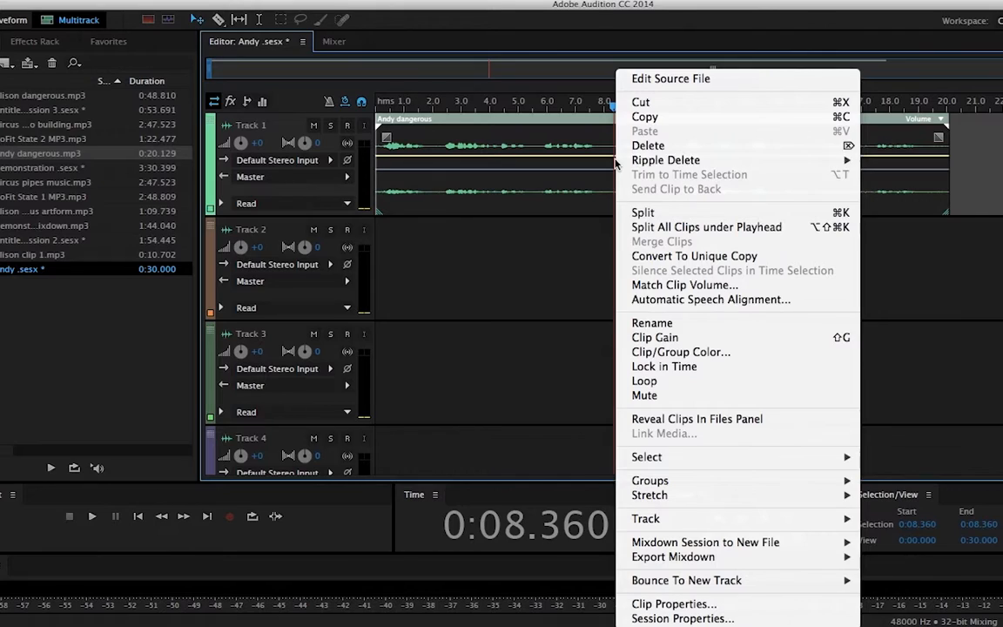
pyautogui.click(646, 212)
pyautogui.moveTo(649, 188); pyautogui.dragTo(705, 190)
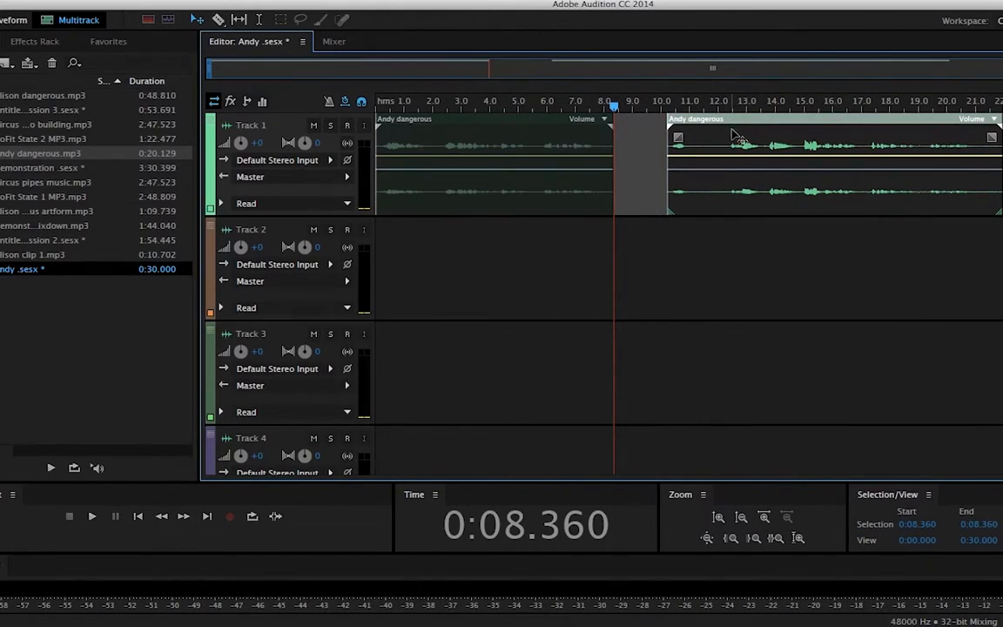
pyautogui.press('Delete')
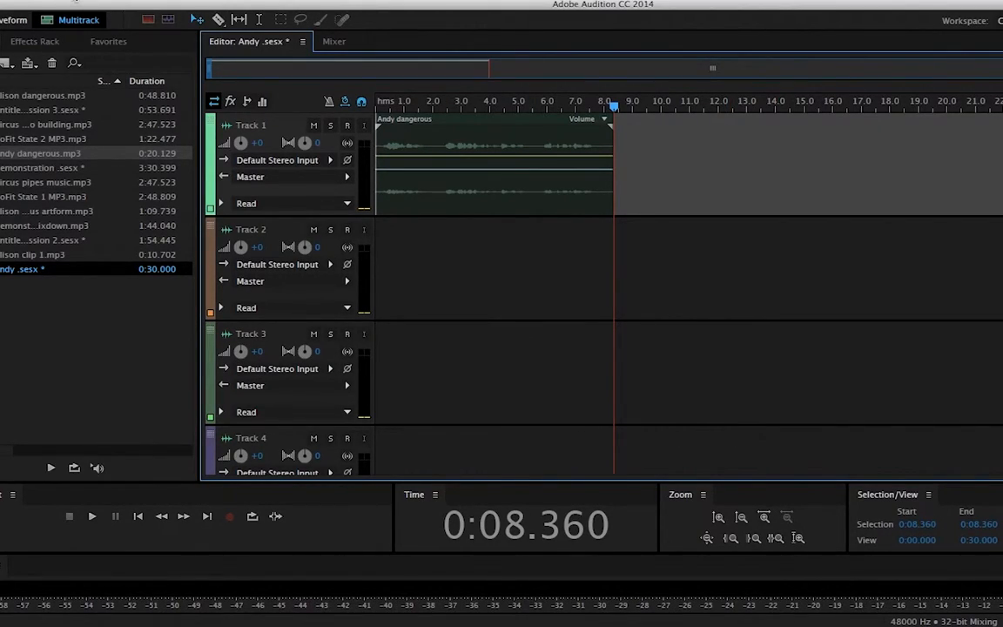
# Step: Add a short fade-in at the start and a short fade-out at the end of the remaining clip
pyautogui.click(75, 0)
pyautogui.click(454, 138)
pyautogui.click(388, 140)
pyautogui.moveTo(386, 136); pyautogui.dragTo(397, 125)
pyautogui.moveTo(603, 136); pyautogui.dragTo(590, 137)
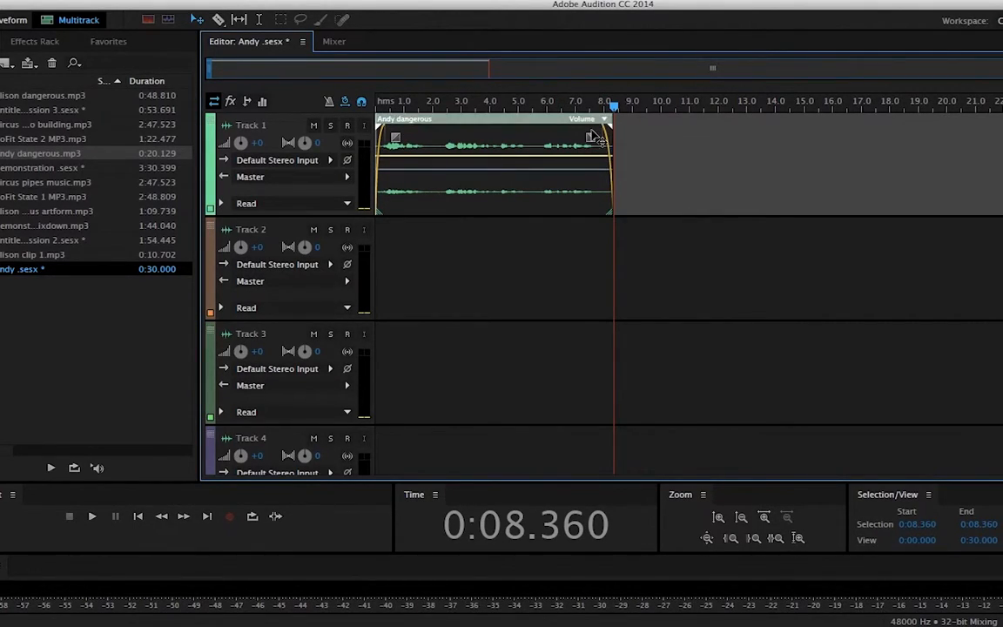
# Step: Zoom in on the timeline around the clip's end and play the clip from about 4.4 s to 6.4 s
pyautogui.click(765, 519)
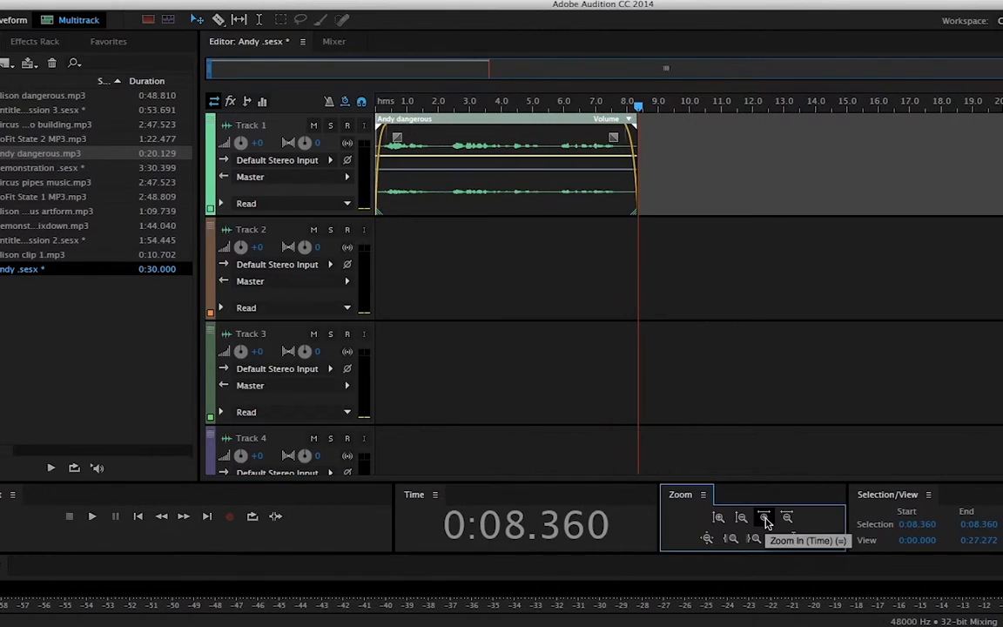
pyautogui.click(766, 519)
pyautogui.click(766, 519)
pyautogui.click(766, 519)
pyautogui.click(765, 519)
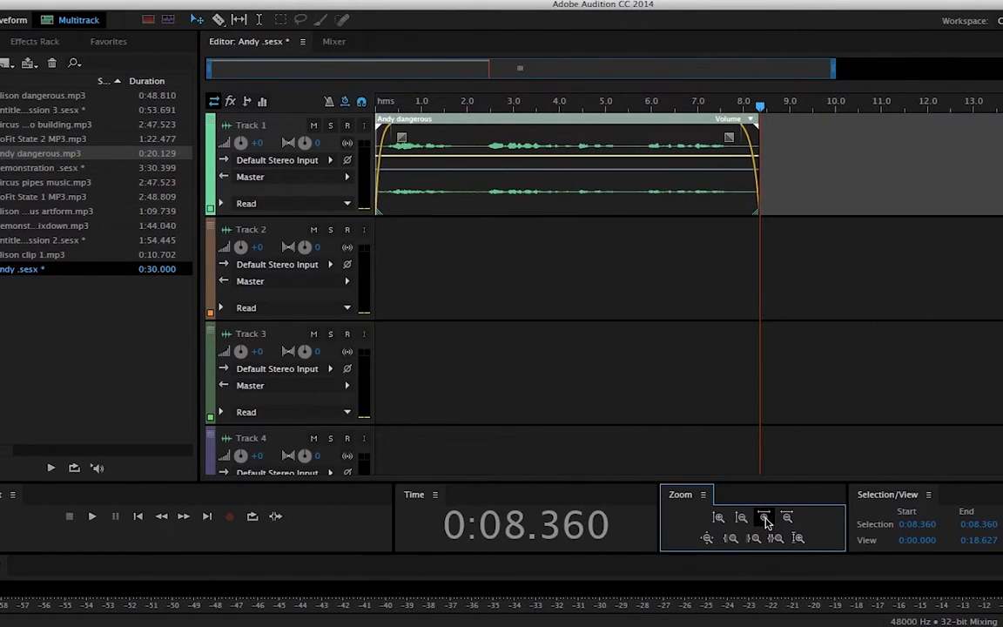
pyautogui.click(766, 519)
pyautogui.click(765, 519)
pyautogui.click(765, 519)
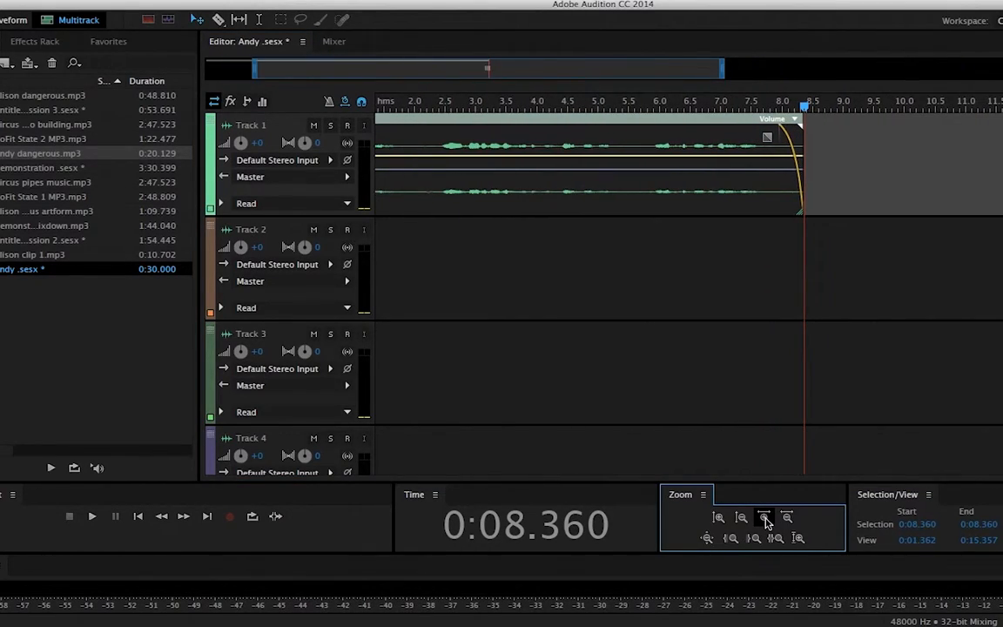
pyautogui.click(765, 519)
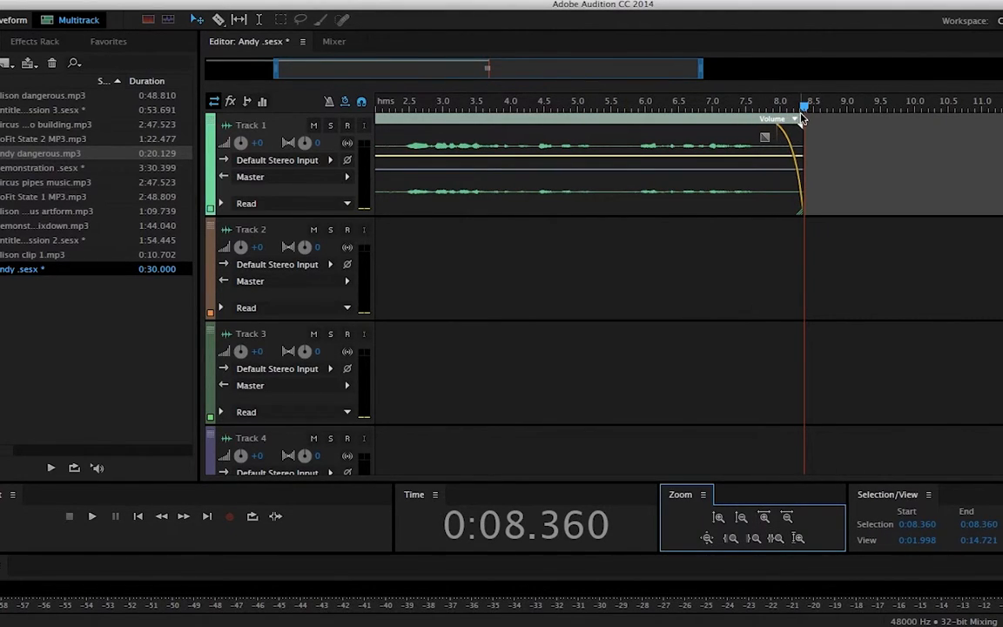
pyautogui.moveTo(805, 105); pyautogui.dragTo(535, 93)
pyautogui.press('space')
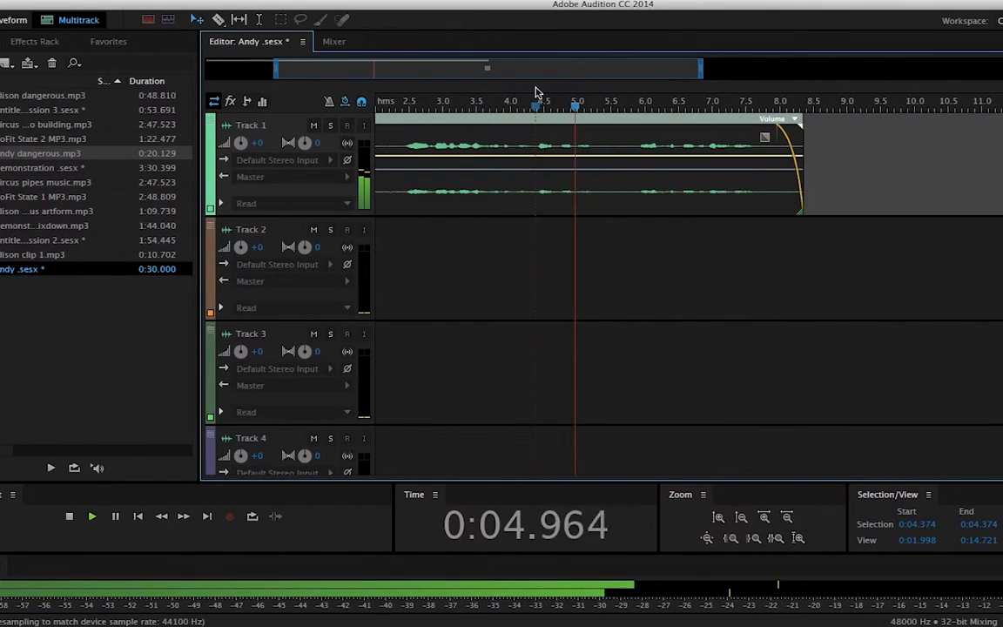
pyautogui.press('space')
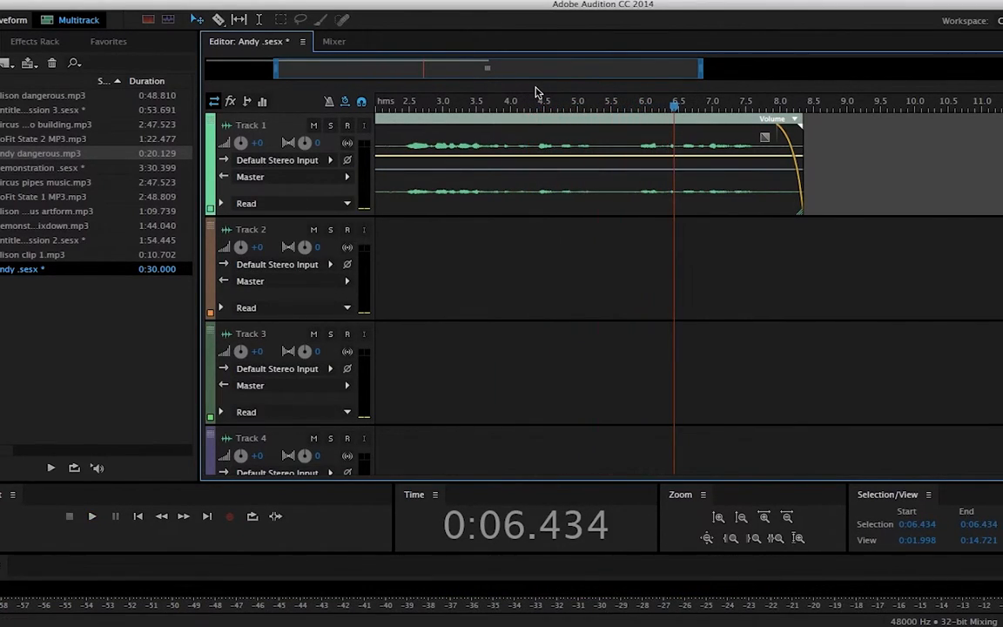
# Step: Zoom the timeline back out until about 22.5 s of the session is in view
pyautogui.click(788, 518)
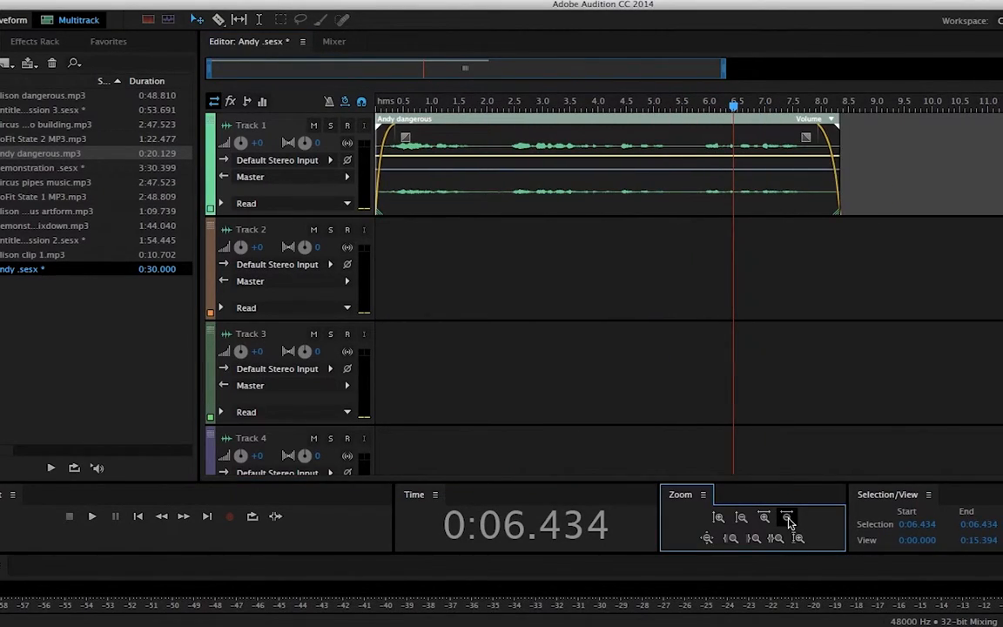
pyautogui.click(789, 518)
pyautogui.click(788, 518)
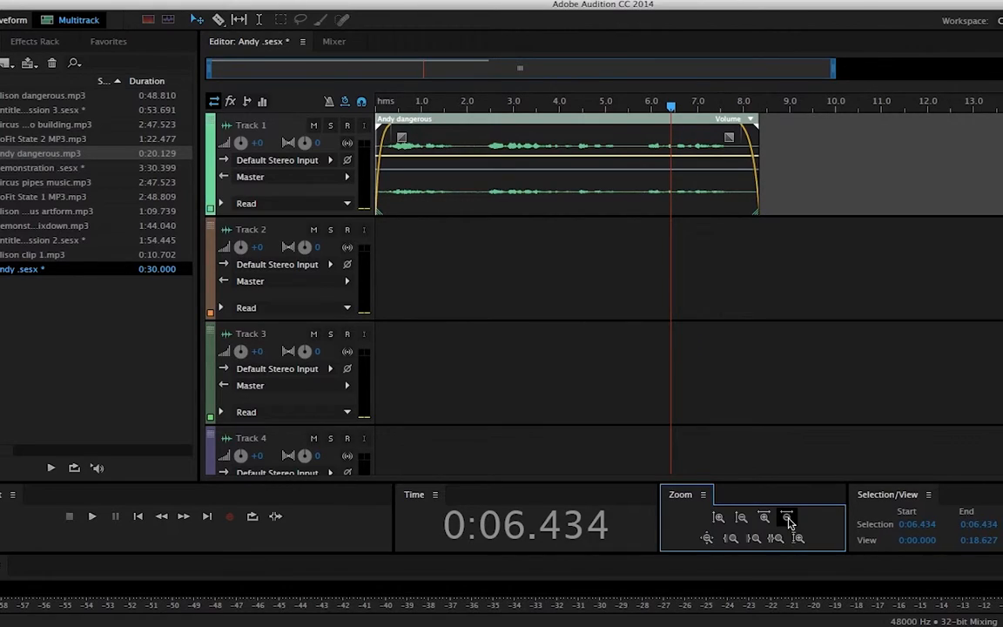
pyautogui.click(788, 518)
pyautogui.click(788, 518)
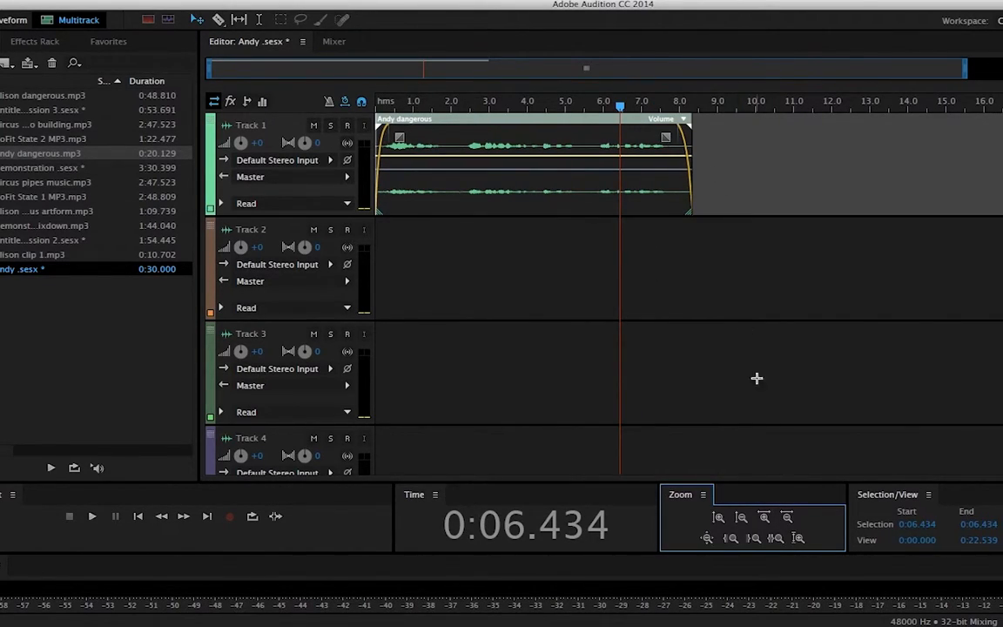
# Step: Try the amplitude zoom in both directions and leave Track 1 enlarged so its waveform and volume line are easy to see
pyautogui.click(720, 519)
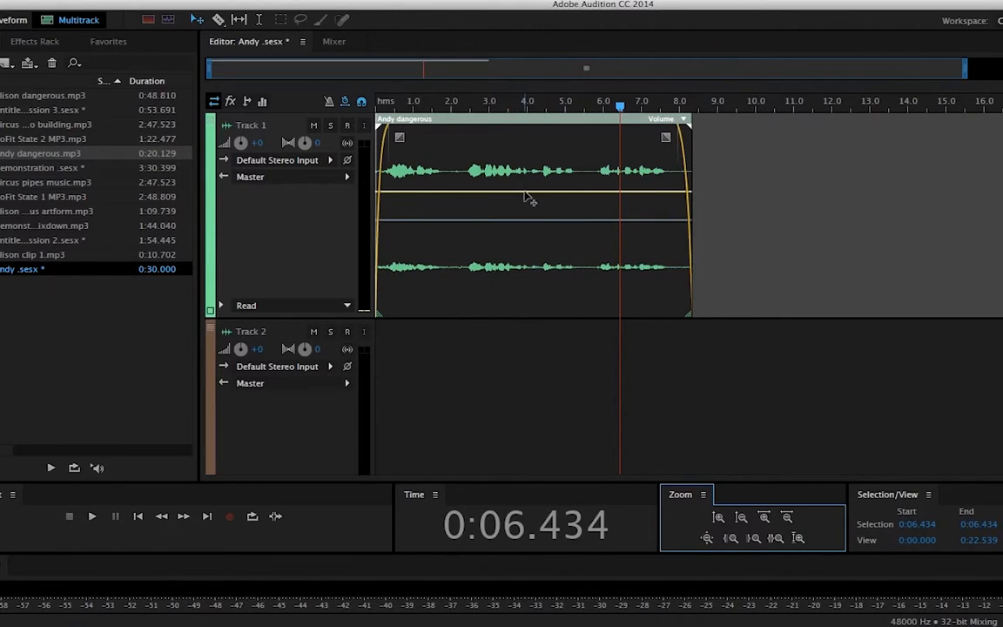
pyautogui.click(741, 520)
pyautogui.click(741, 520)
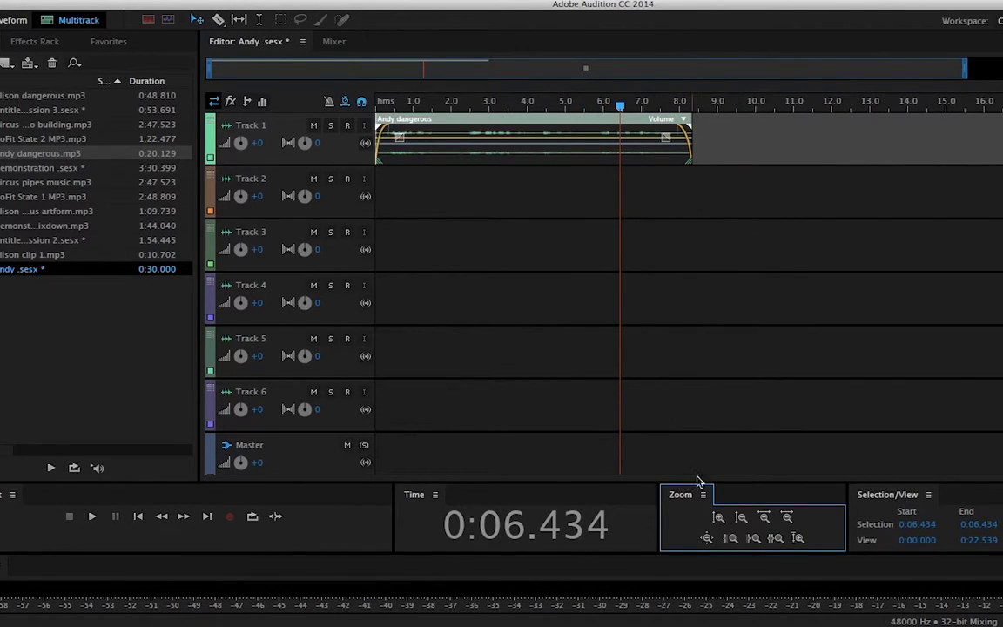
pyautogui.click(719, 519)
pyautogui.click(718, 519)
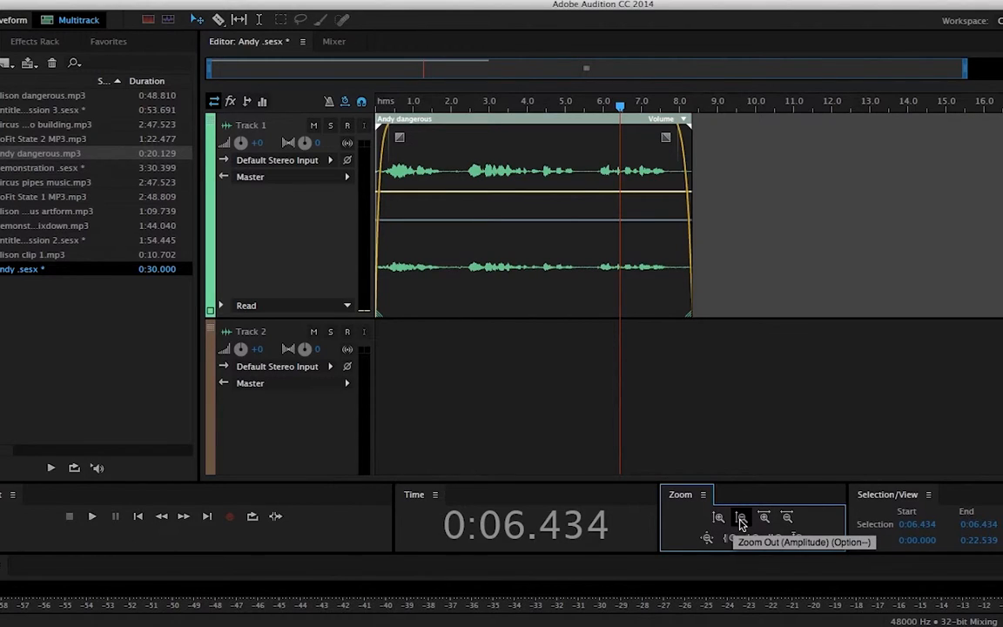
pyautogui.click(743, 521)
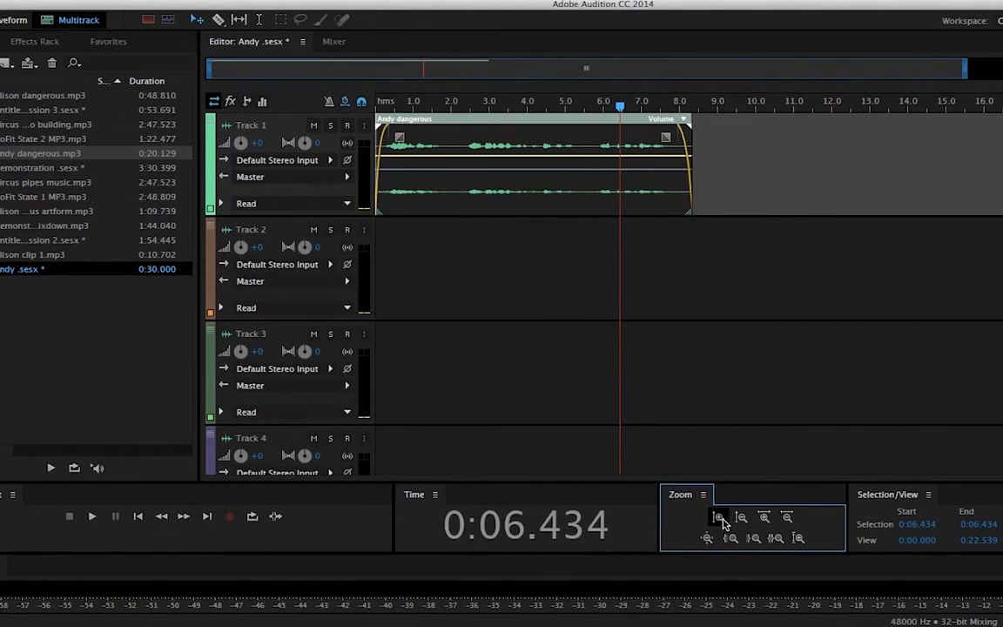
pyautogui.click(719, 520)
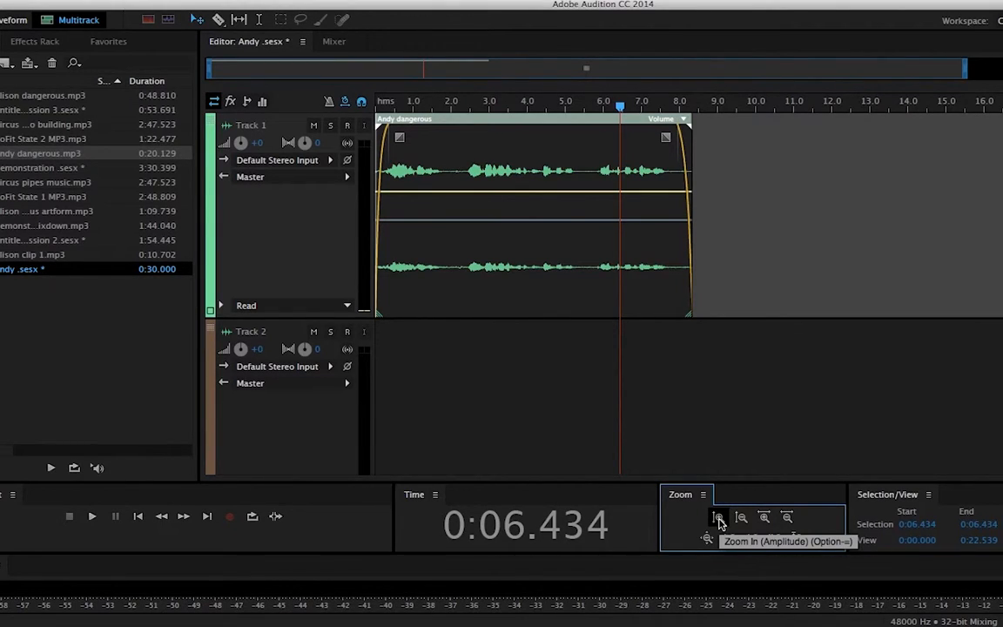
# Step: Raise the clip's volume line well above its default level and play the opening twice to hear the difference
pyautogui.moveTo(468, 191); pyautogui.dragTo(466, 158)
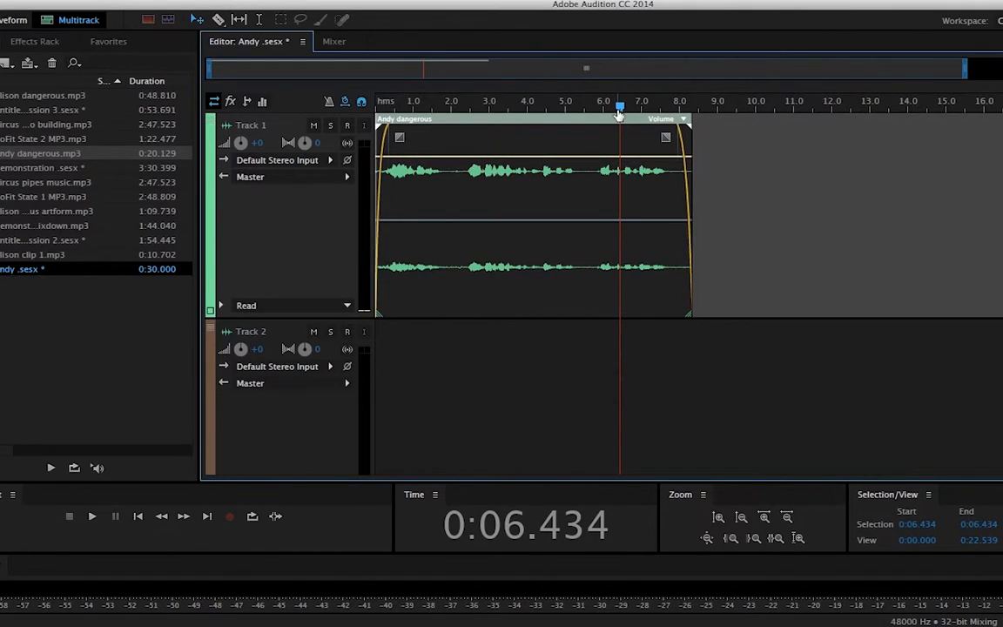
pyautogui.moveTo(620, 109); pyautogui.dragTo(365, 101)
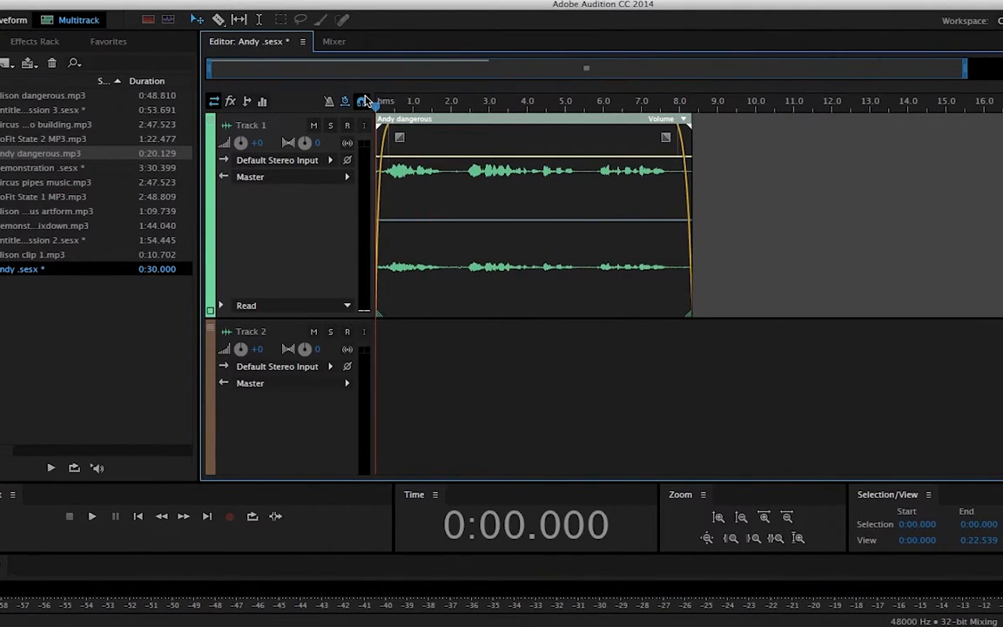
pyautogui.press('space')
pyautogui.press('space')
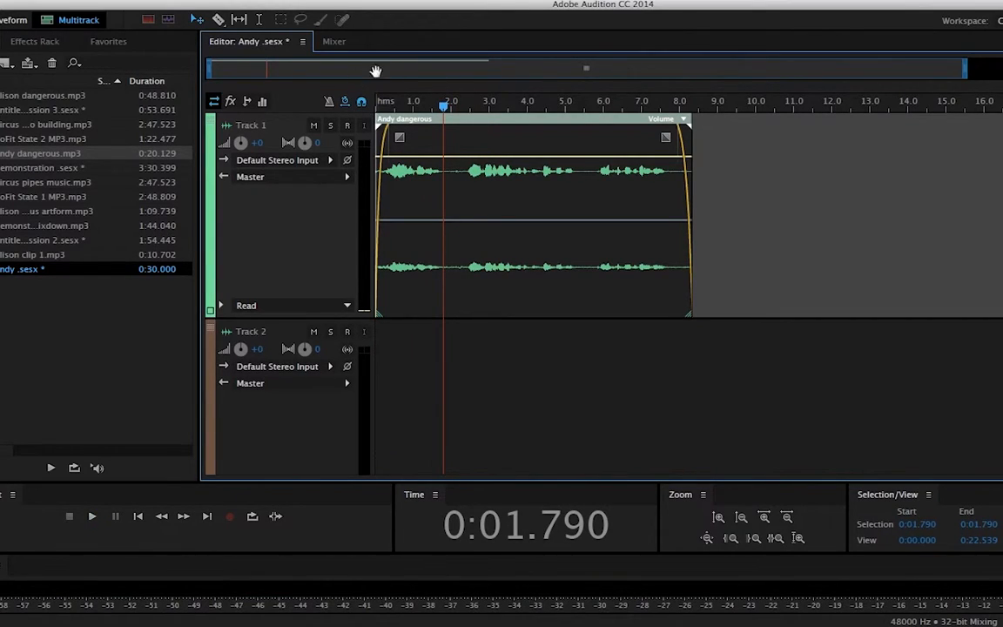
pyautogui.moveTo(444, 107); pyautogui.dragTo(358, 101)
pyautogui.press('space')
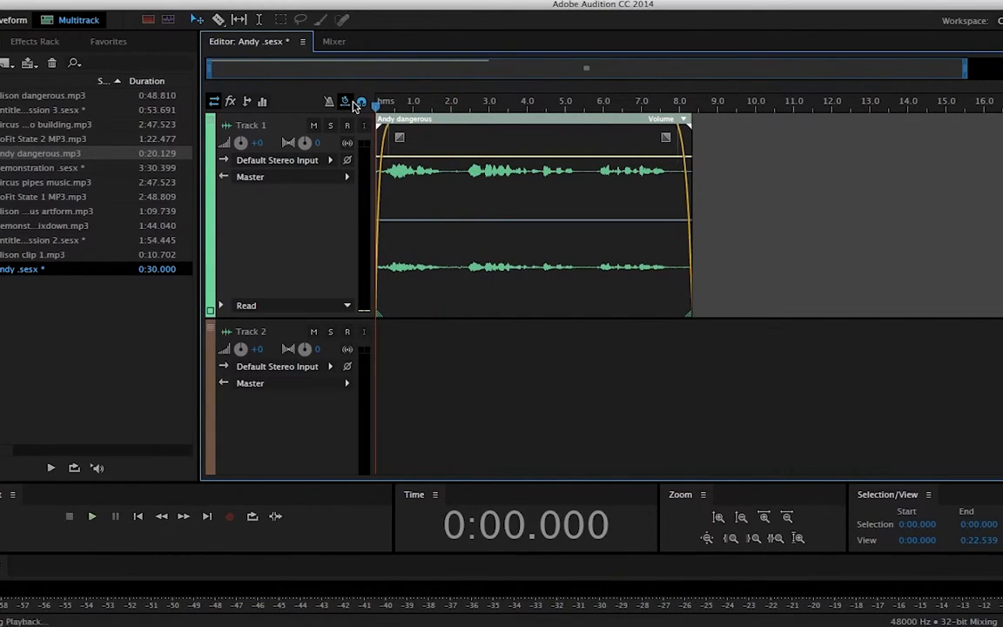
pyautogui.press('space')
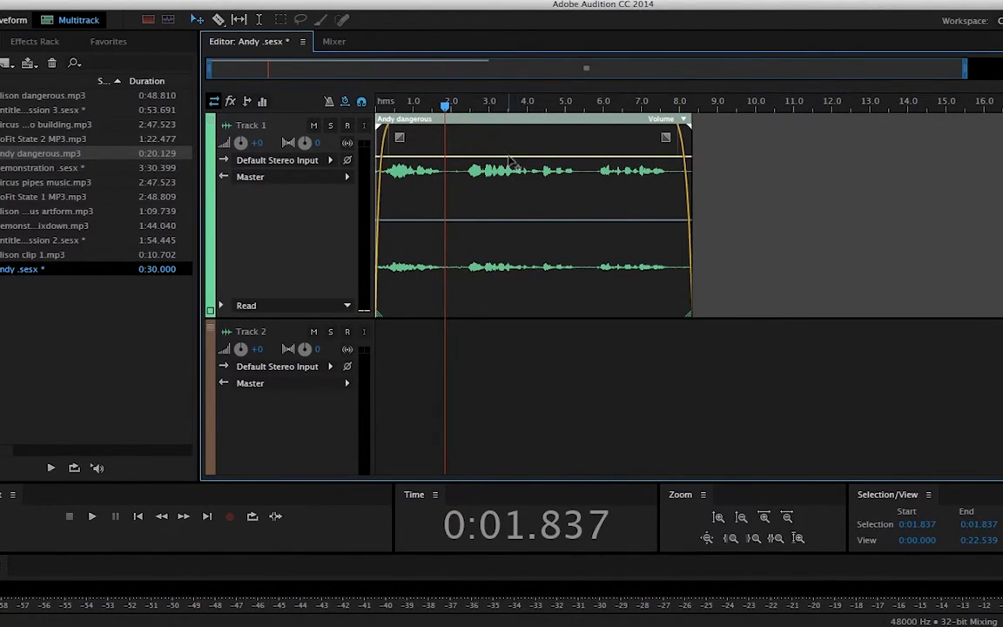
# Step: Lower the clip's volume line to slightly above its original level and play the clip from the start
pyautogui.moveTo(511, 159); pyautogui.dragTo(514, 193)
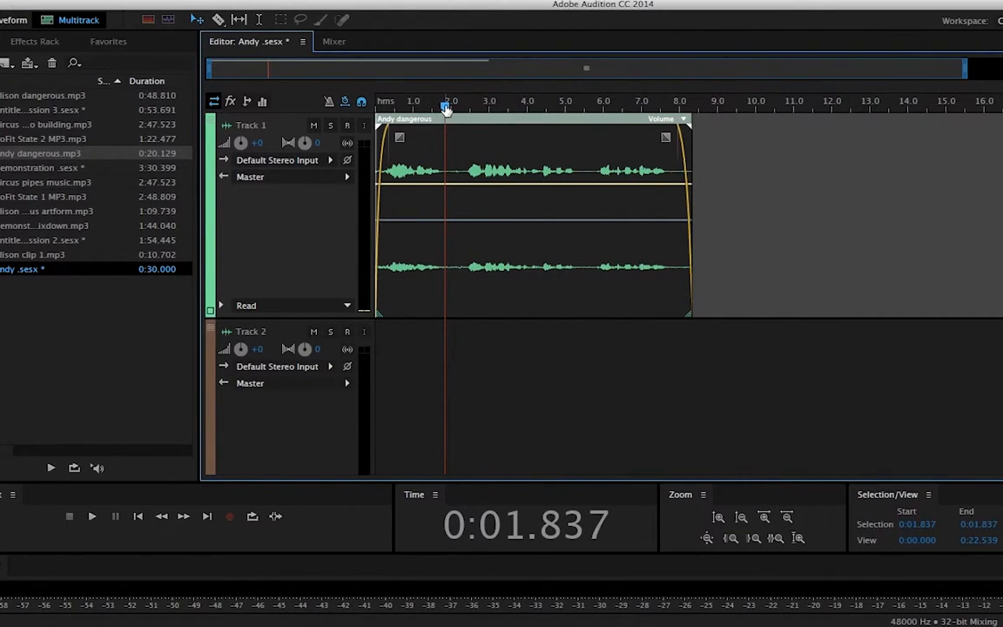
pyautogui.moveTo(446, 106); pyautogui.dragTo(358, 101)
pyautogui.press('space')
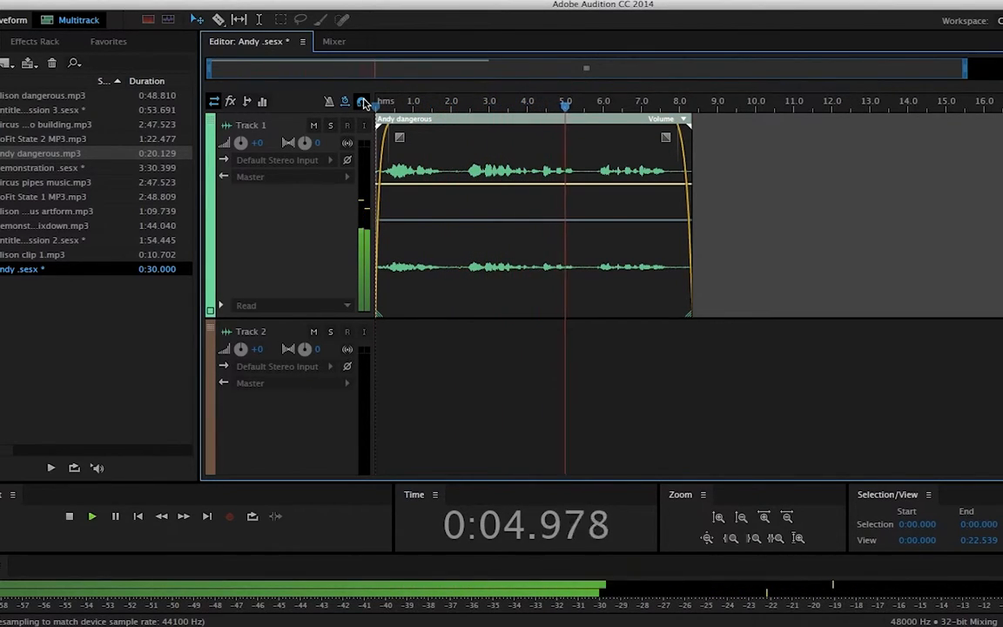
# Step: Raise the Andy dangerous clip's volume line slightly and play the clip from the start to check its loudness
pyautogui.press('space')
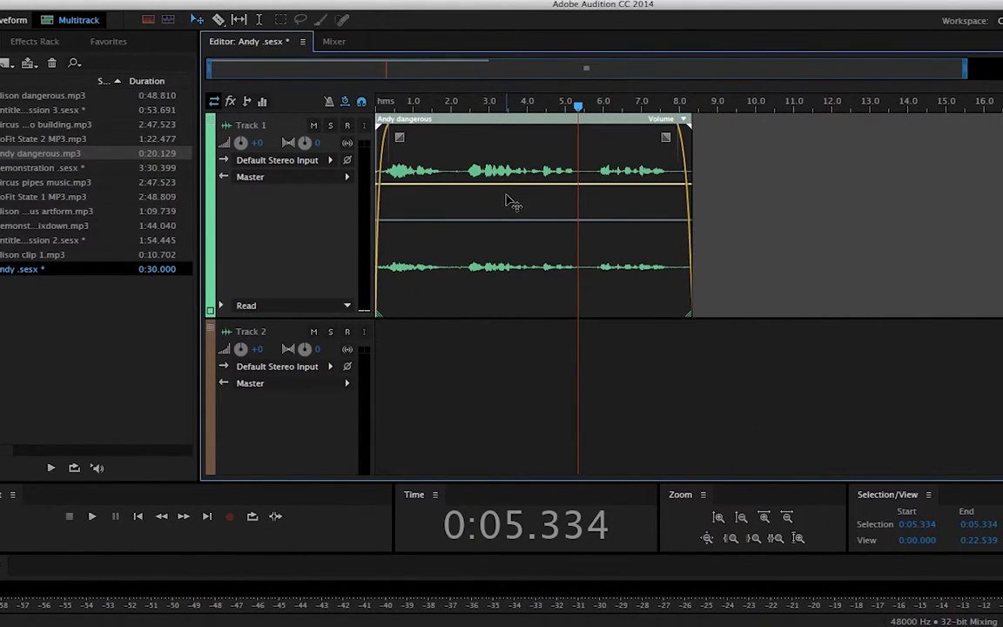
pyautogui.moveTo(549, 186); pyautogui.dragTo(547, 175)
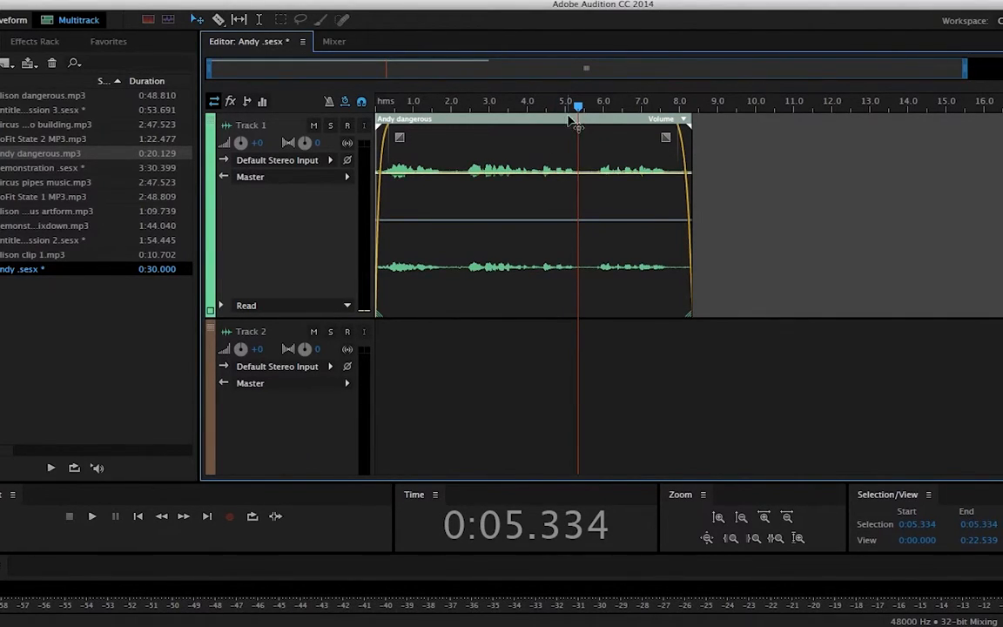
pyautogui.press('Home')
pyautogui.press('space')
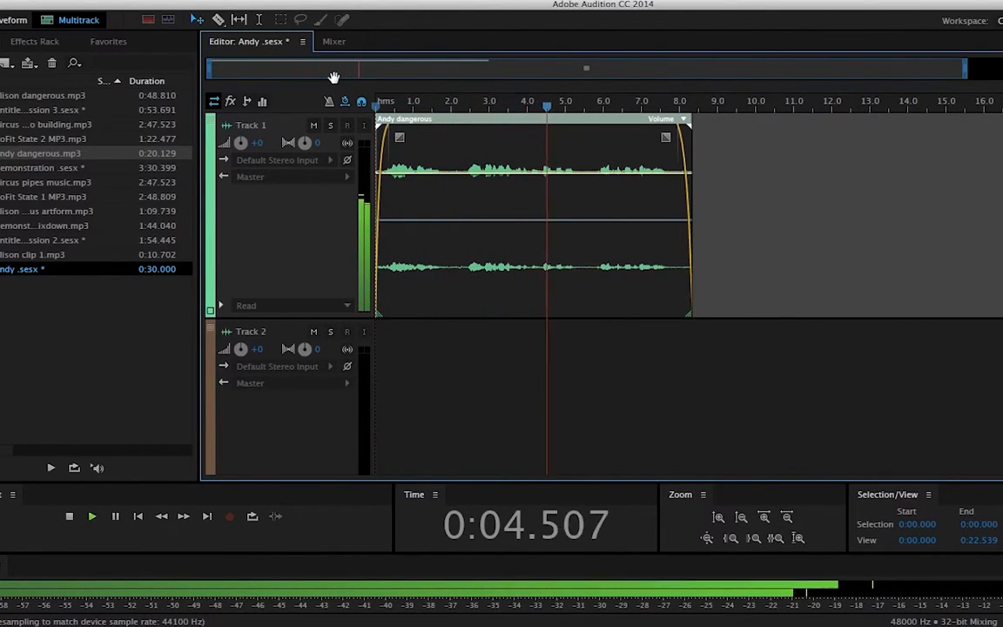
pyautogui.press('space')
# Step: Raise the clip's volume line almost to the maximum and play it from the start to hear the effect
pyautogui.moveTo(460, 176); pyautogui.dragTo(463, 128)
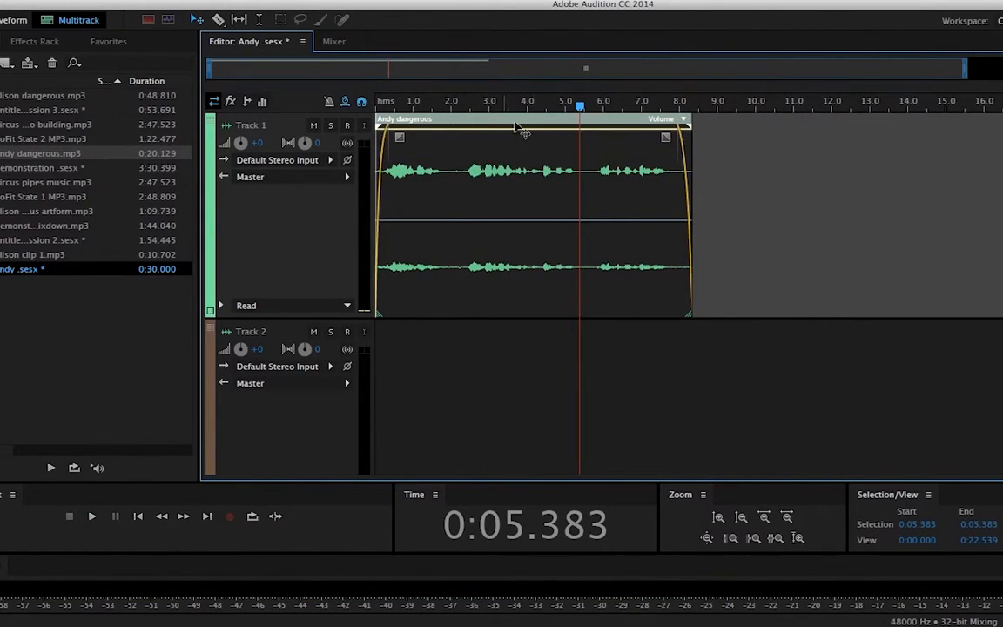
pyautogui.moveTo(581, 106); pyautogui.dragTo(365, 102)
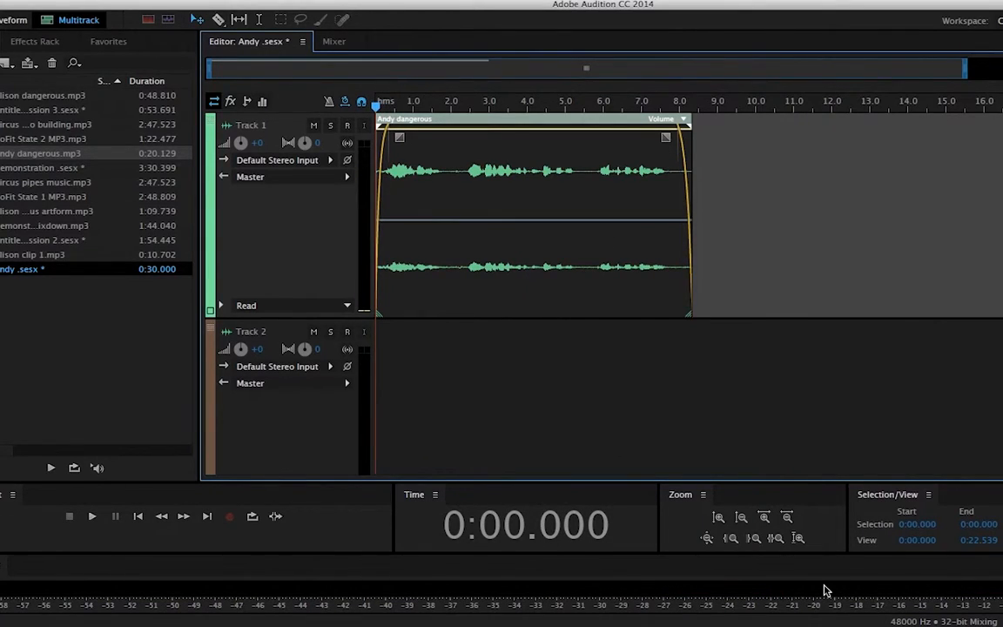
pyautogui.press('space')
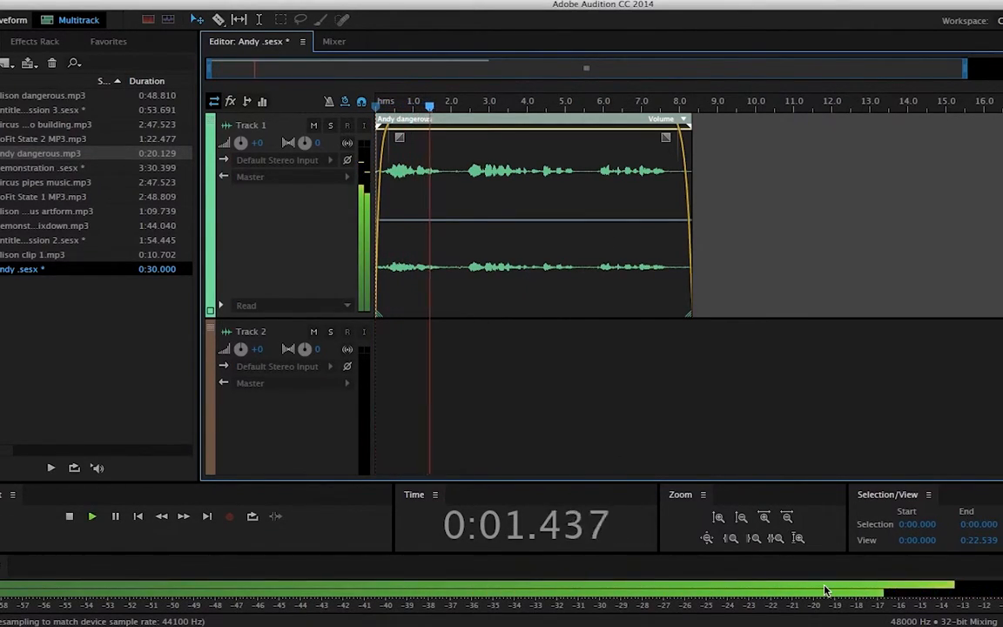
pyautogui.press('space')
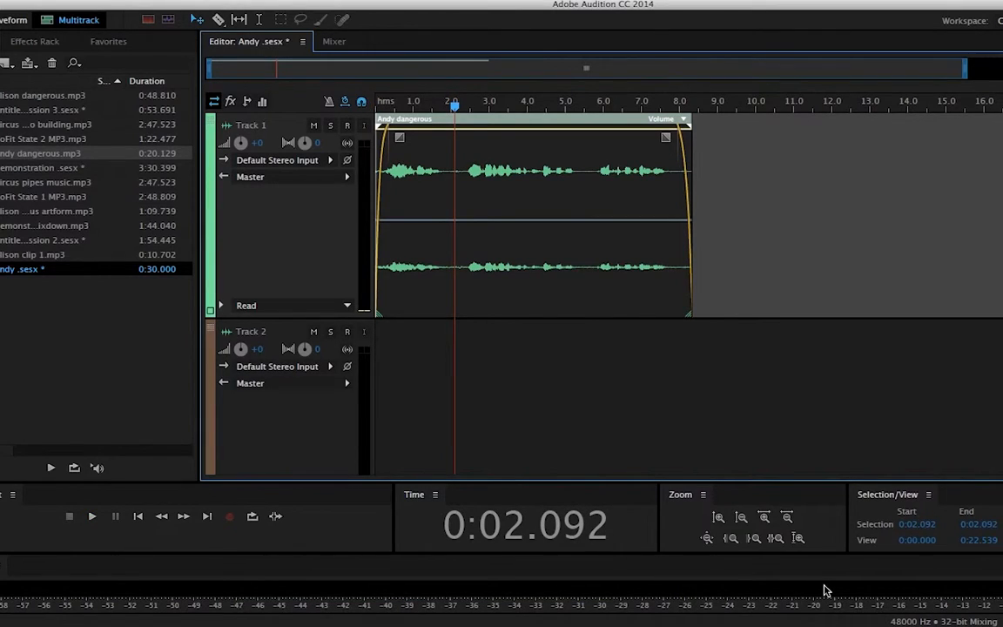
pyautogui.press('space')
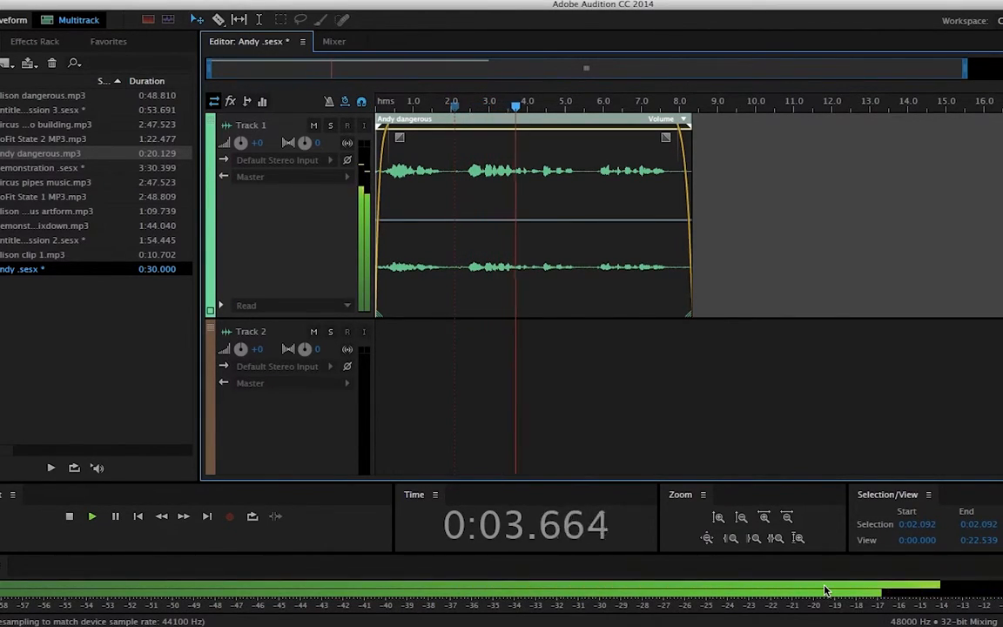
pyautogui.press('space')
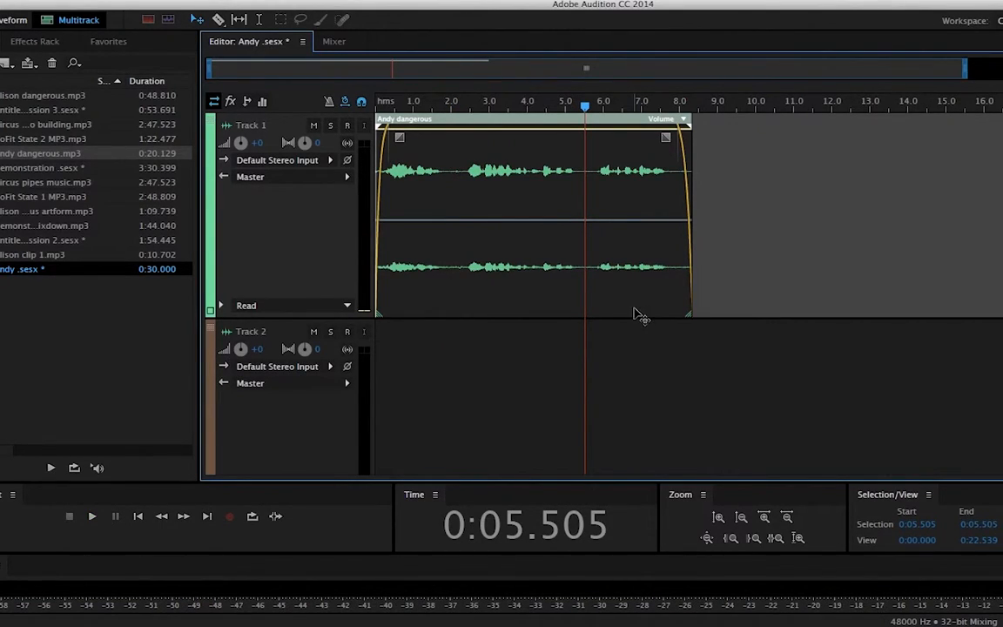
# Step: Lower the clip's volume line to a moderate boost just above the upper waveform's centre and play it from the start
pyautogui.moveTo(561, 129); pyautogui.dragTo(564, 168)
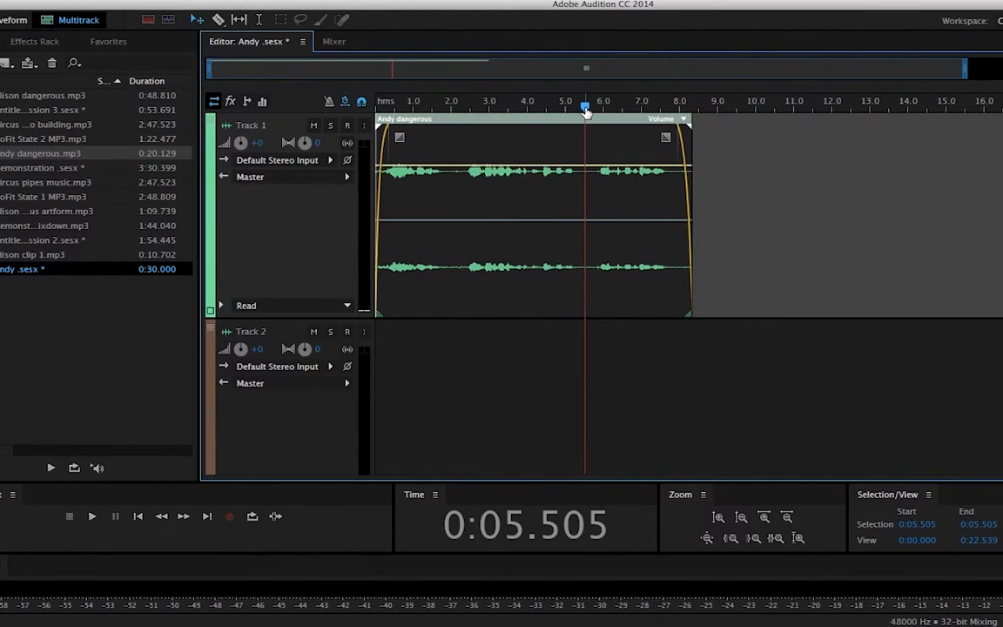
pyautogui.moveTo(585, 108); pyautogui.dragTo(363, 101)
pyautogui.press('space')
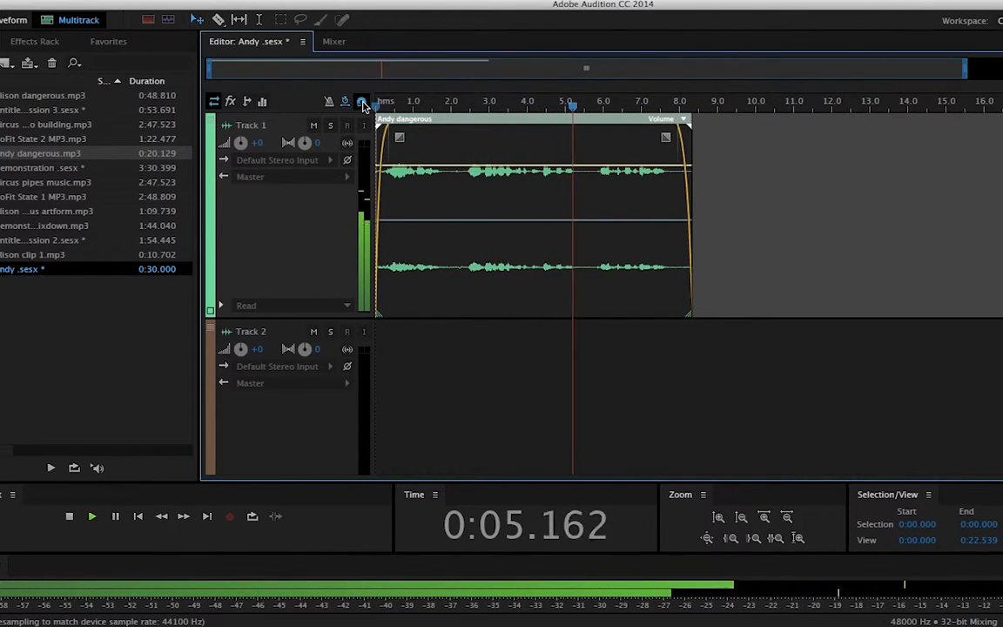
pyautogui.press('space')
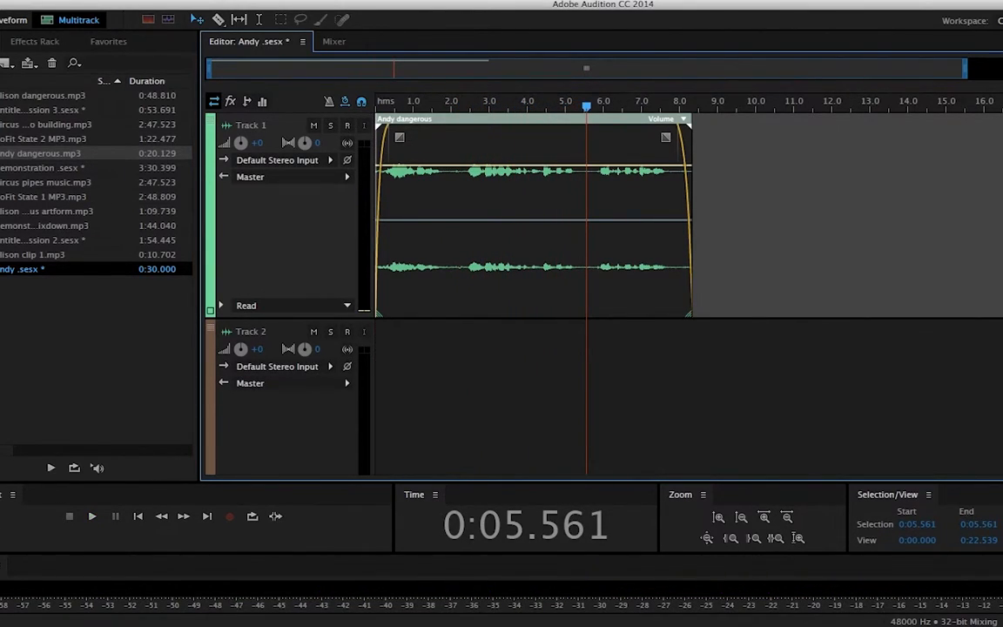
# Step: Export the entire session as a multitrack mixdown in MP3 format with the file name Andy 1
pyautogui.click(71, 1)
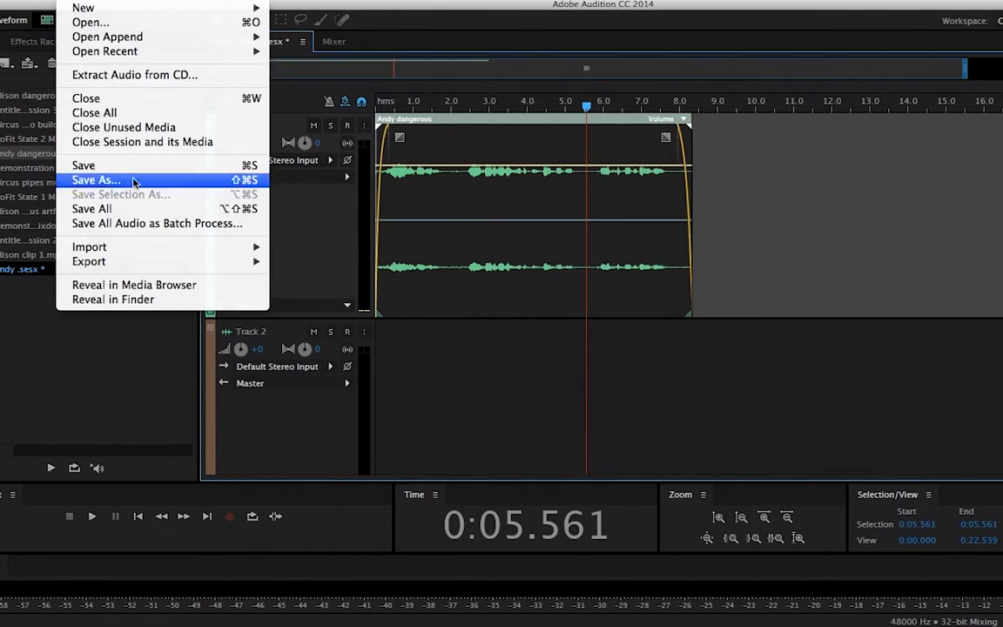
pyautogui.moveTo(149, 266)
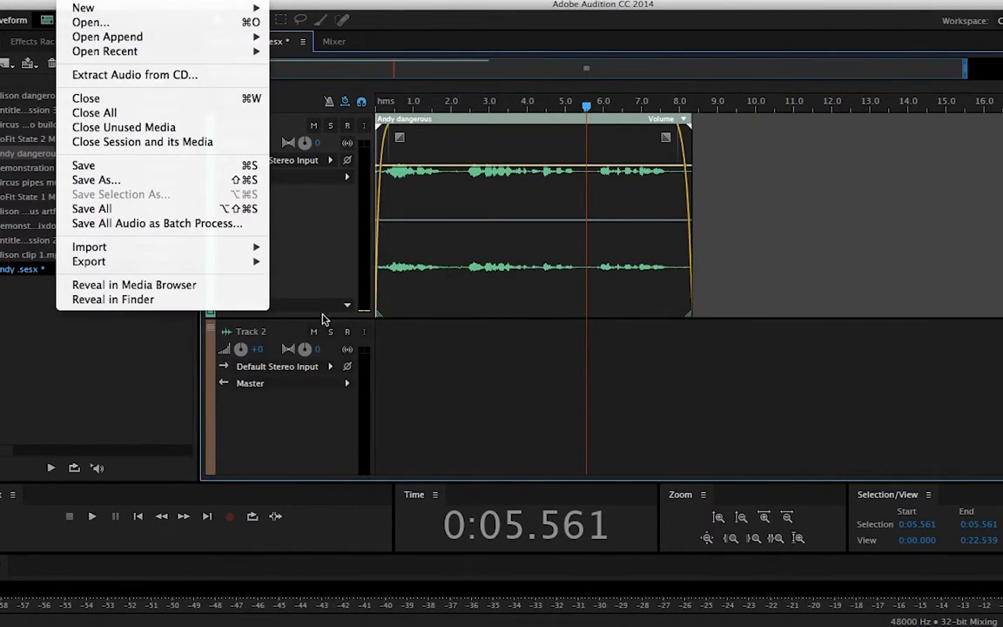
pyautogui.moveTo(320, 318)
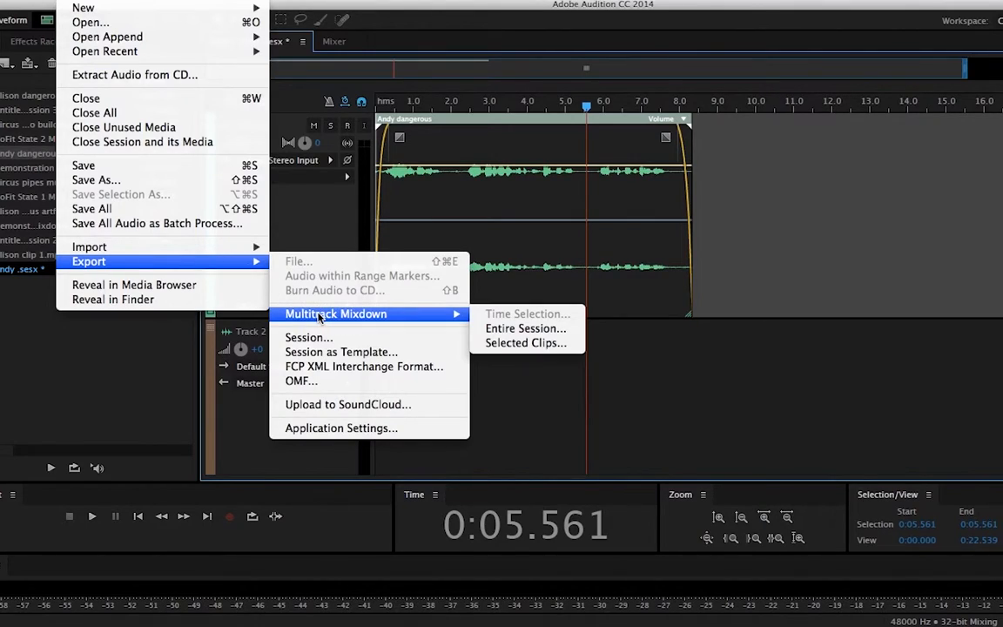
pyautogui.click(514, 329)
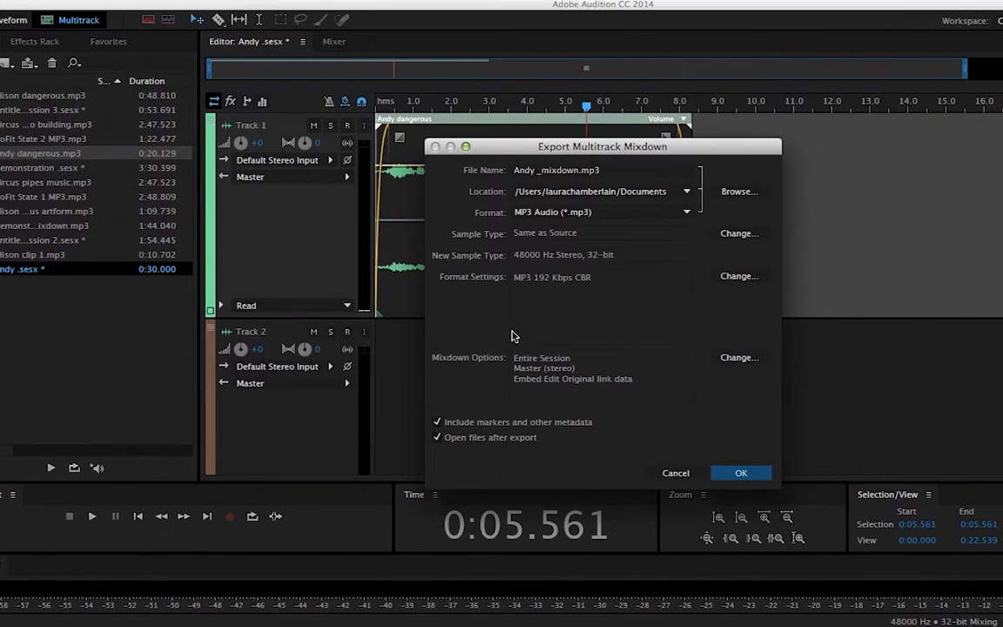
pyautogui.click(626, 173)
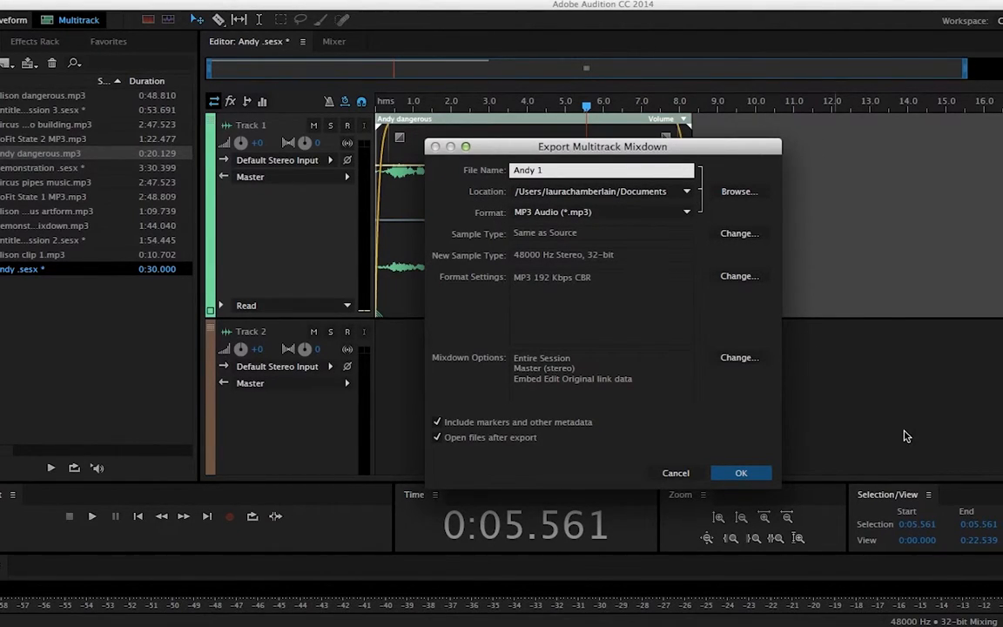
pyautogui.click(742, 477)
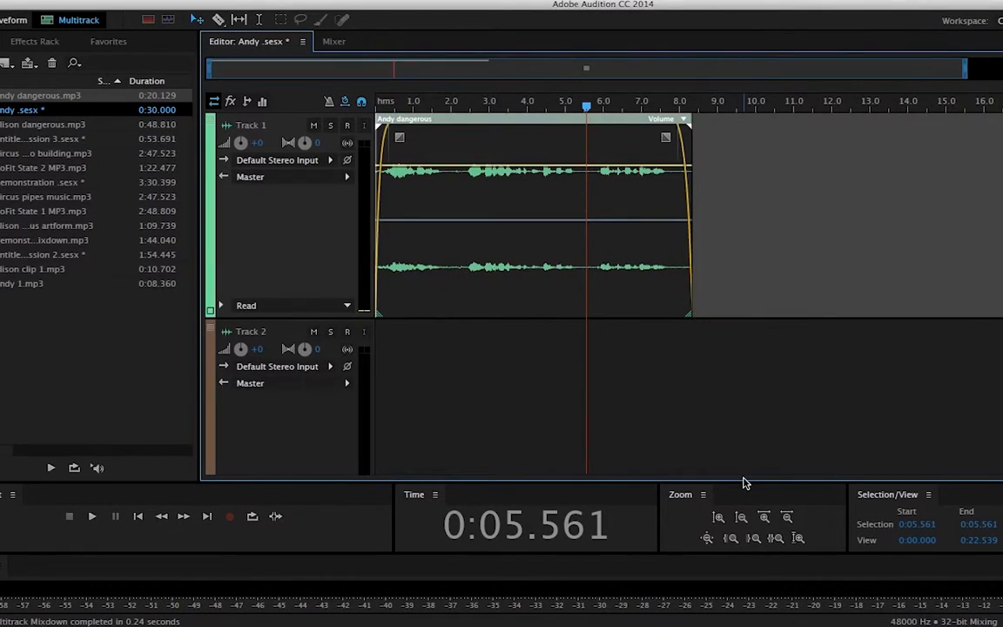
# Step: Replace the exported clip on Track 1 with NoFit State 2 MP3.mp3 at the session start and play its opening
pyautogui.click(12, 285)
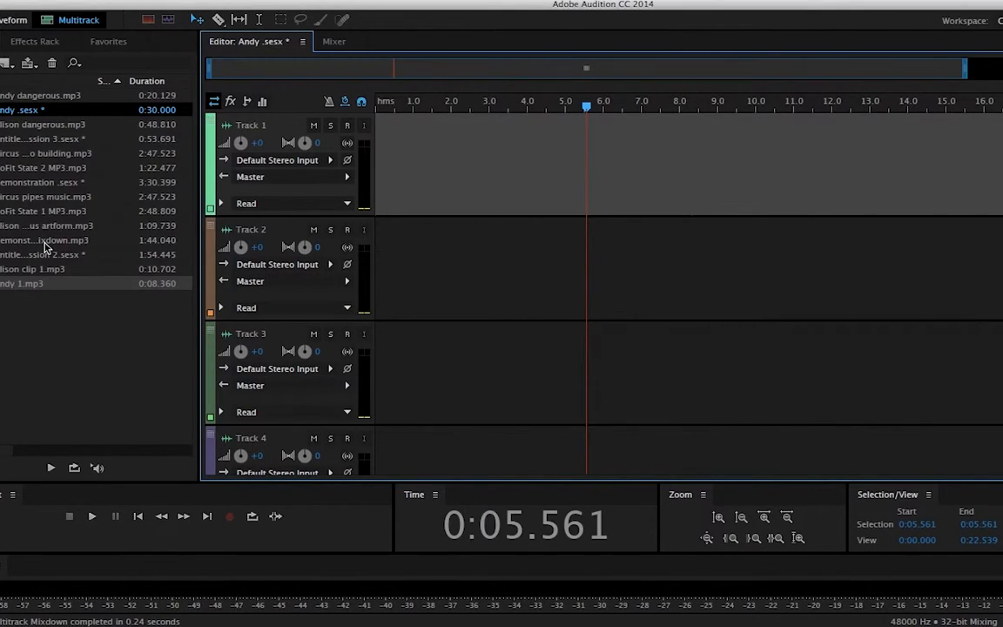
pyautogui.moveTo(45, 174); pyautogui.dragTo(349, 174)
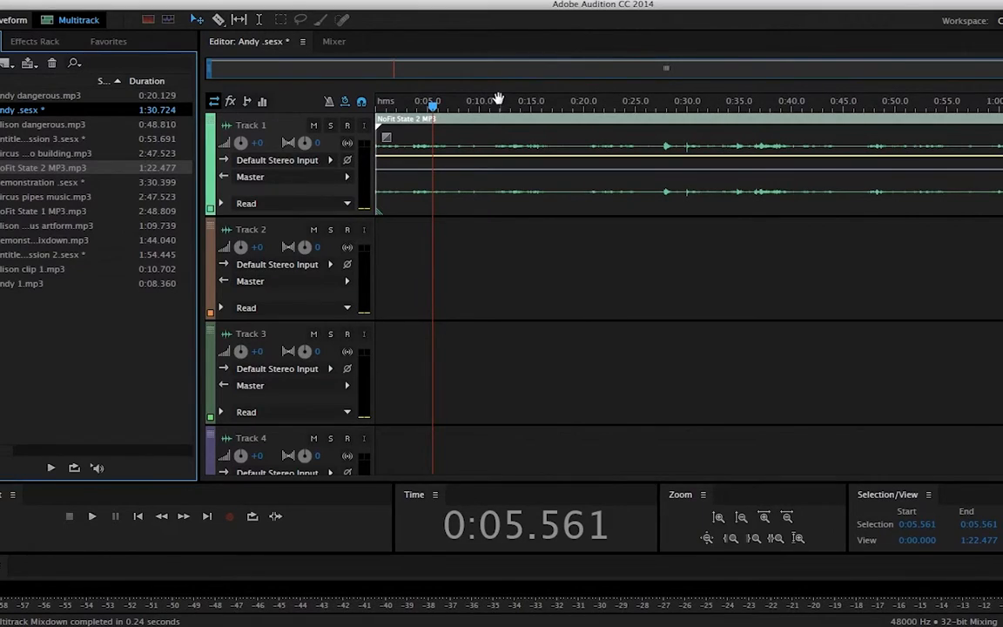
pyautogui.moveTo(433, 109); pyautogui.dragTo(374, 101)
pyautogui.press('space')
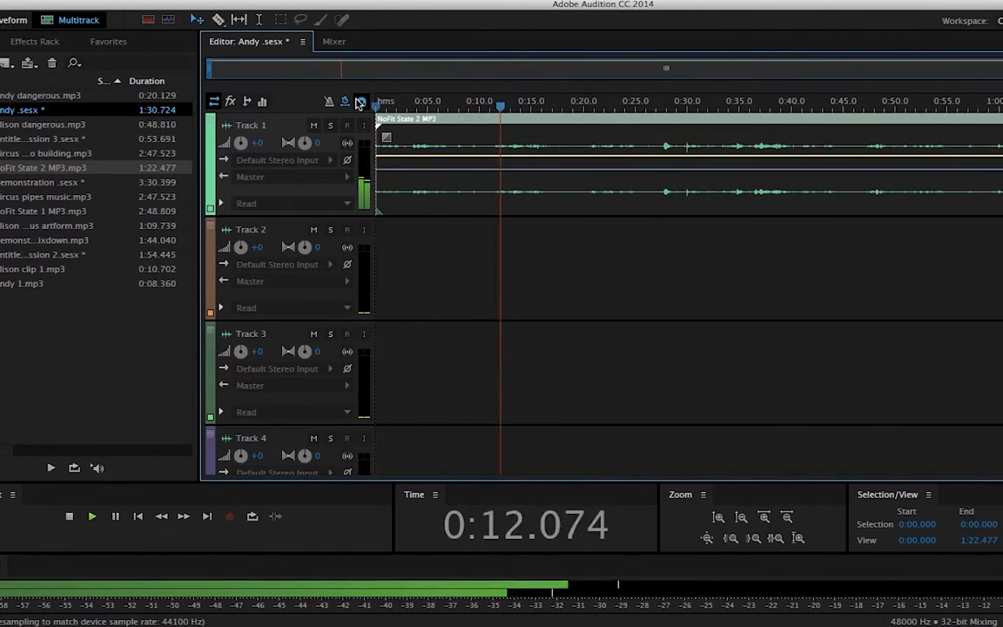
pyautogui.press('space')
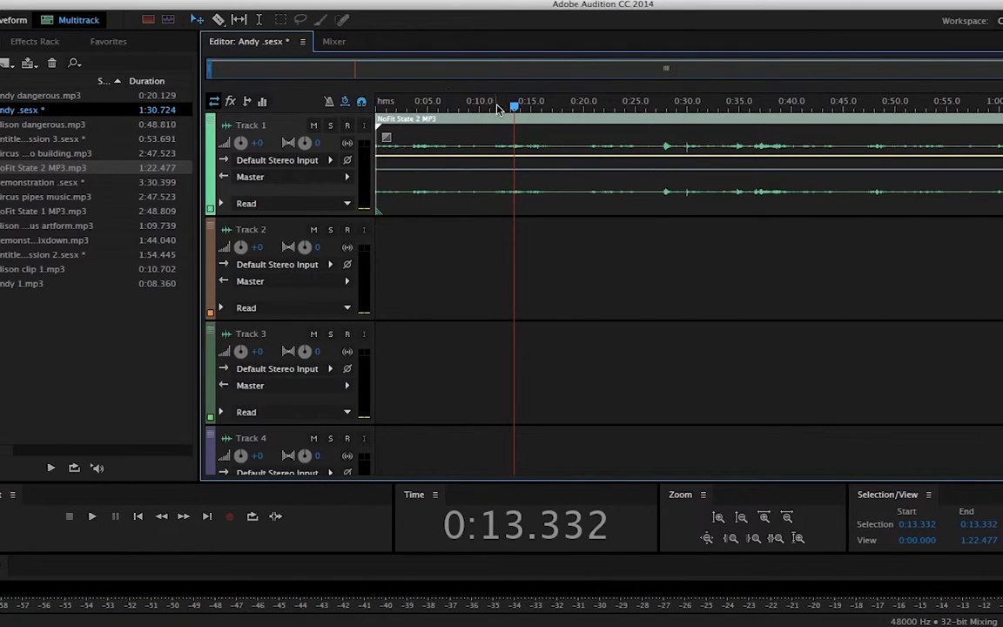
# Step: Replay the clip from about 10 s to find the cut point and split it at 0:07.741
pyautogui.moveTo(518, 112); pyautogui.dragTo(482, 108)
pyautogui.press('space')
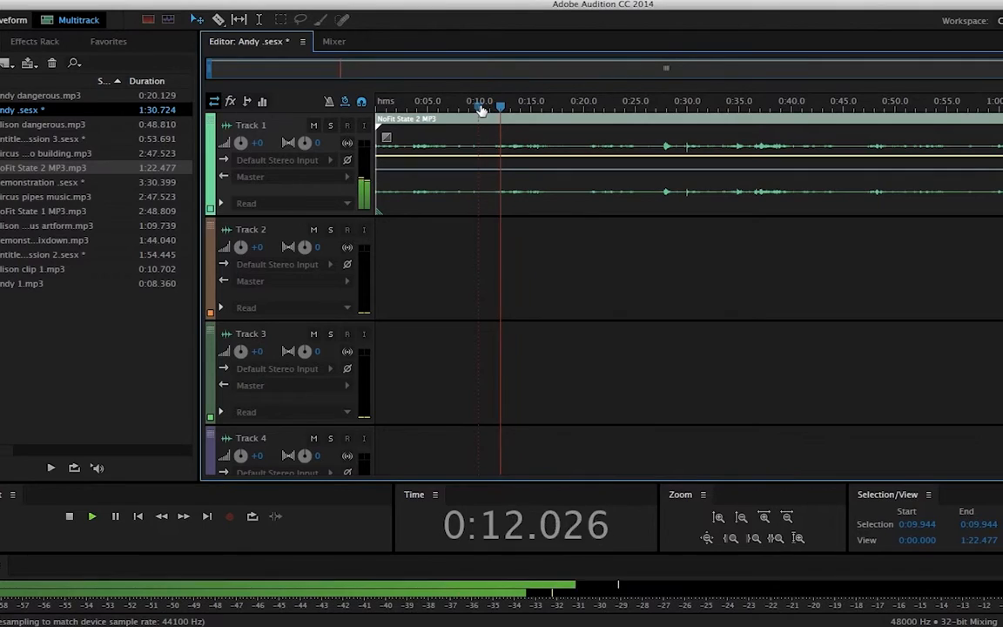
pyautogui.press('space')
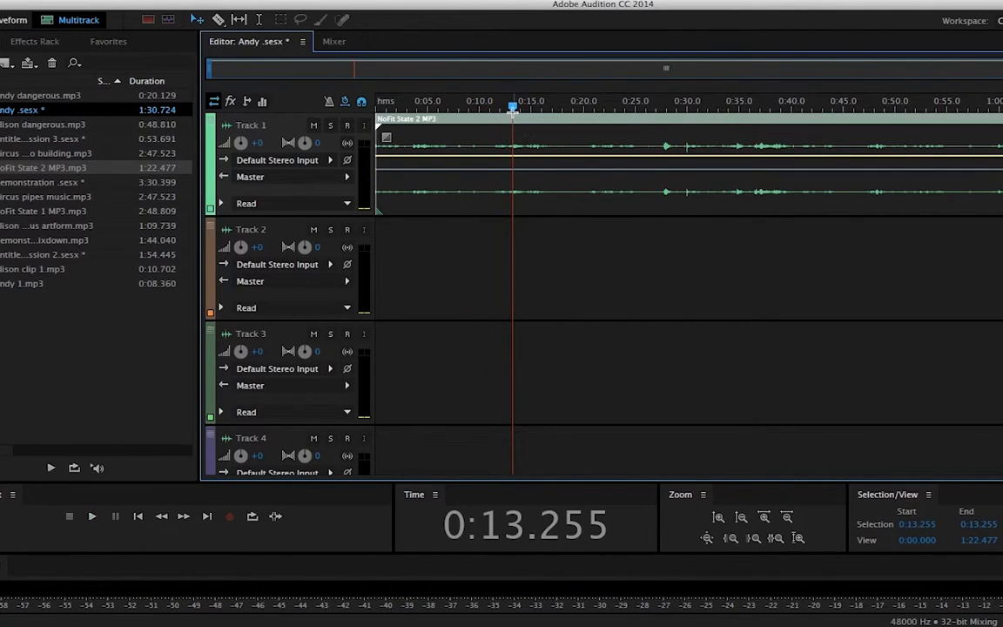
pyautogui.moveTo(512, 111); pyautogui.dragTo(454, 110)
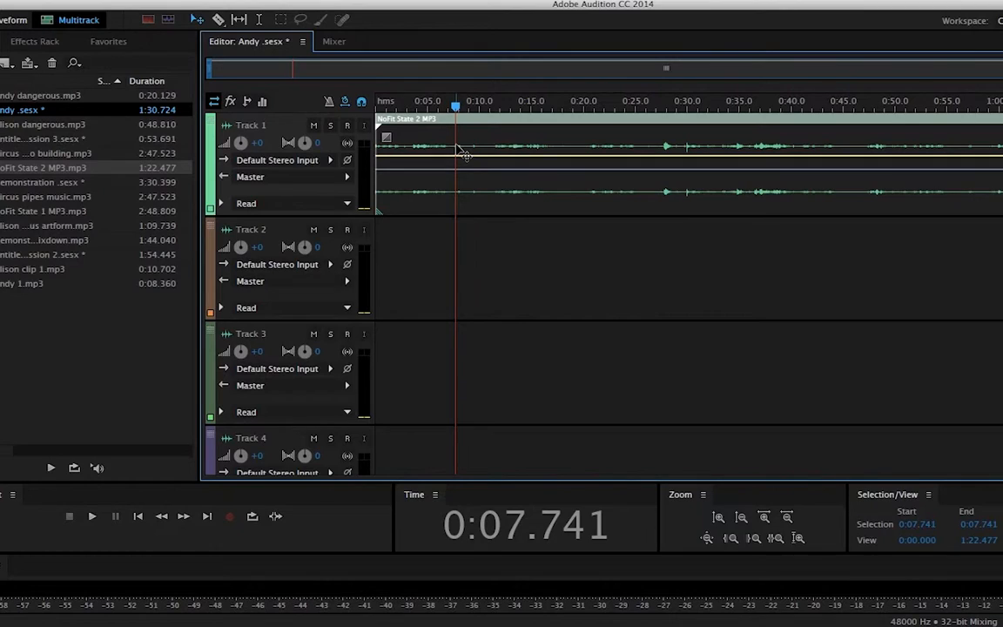
pyautogui.rightClick(457, 149)
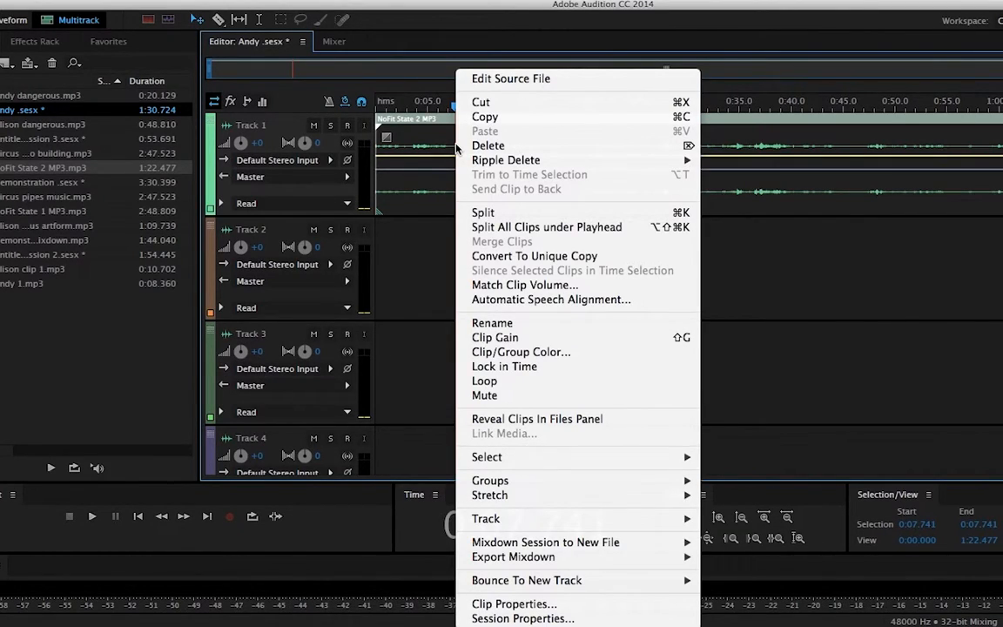
pyautogui.click(484, 213)
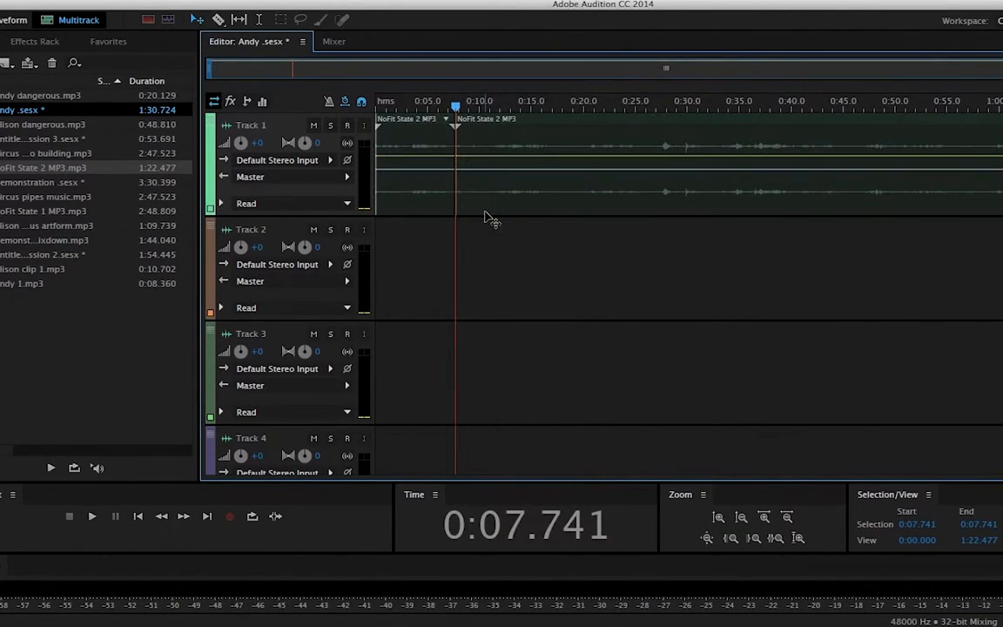
# Step: Delete the section before the split, move the remaining clip to the session start and check it by playback
pyautogui.click(418, 188)
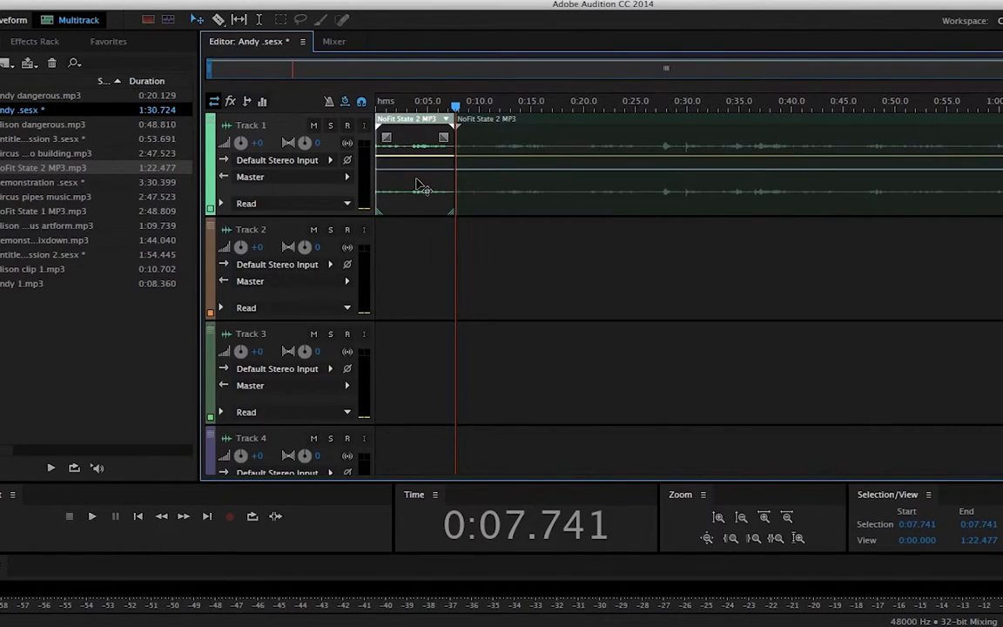
pyautogui.press('Delete')
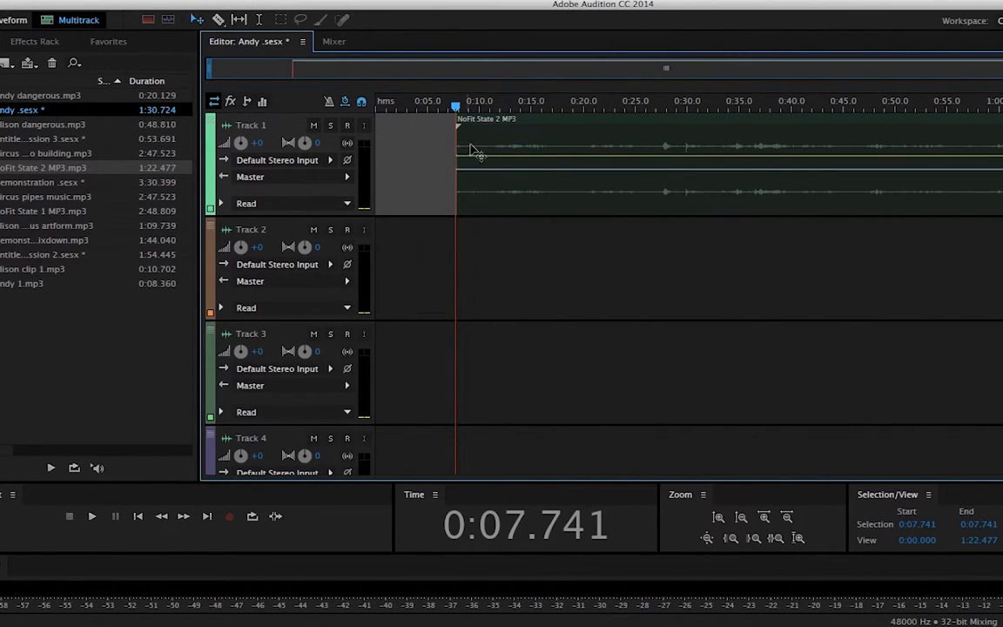
pyautogui.moveTo(477, 146); pyautogui.dragTo(399, 143)
pyautogui.moveTo(457, 112); pyautogui.dragTo(372, 107)
pyautogui.press('space')
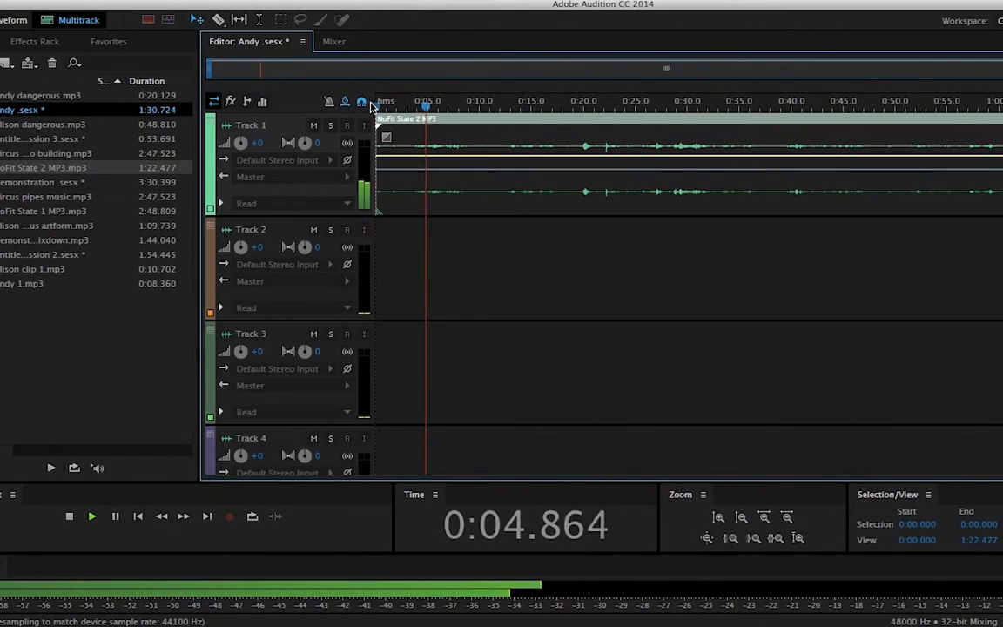
pyautogui.press('space')
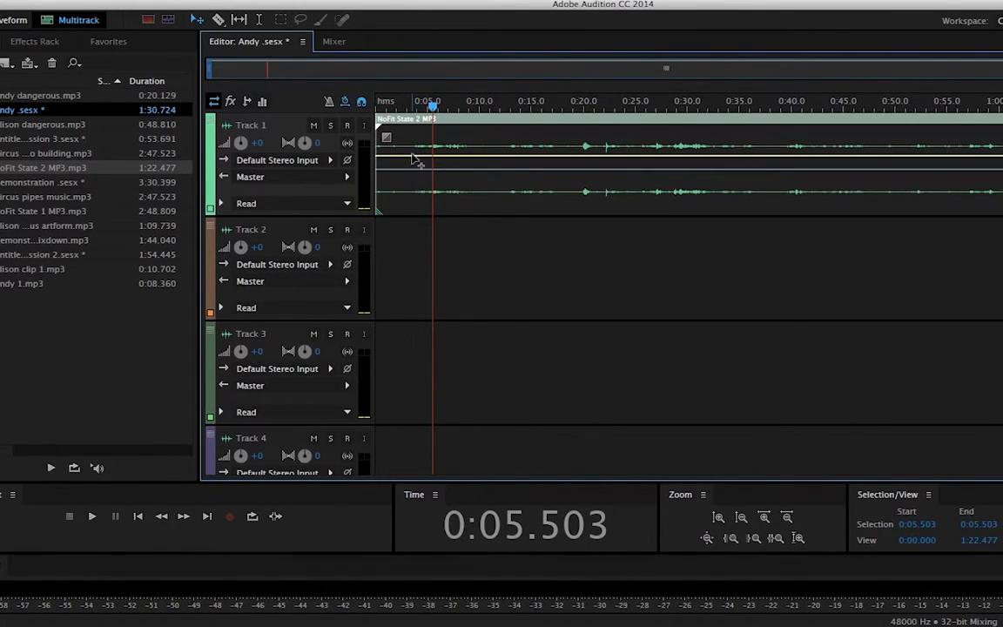
# Step: Raise the NoFit State 2 clip's volume line, listen to it from the start and nudge the line slightly higher
pyautogui.moveTo(415, 160); pyautogui.dragTo(423, 138)
pyautogui.press('Home')
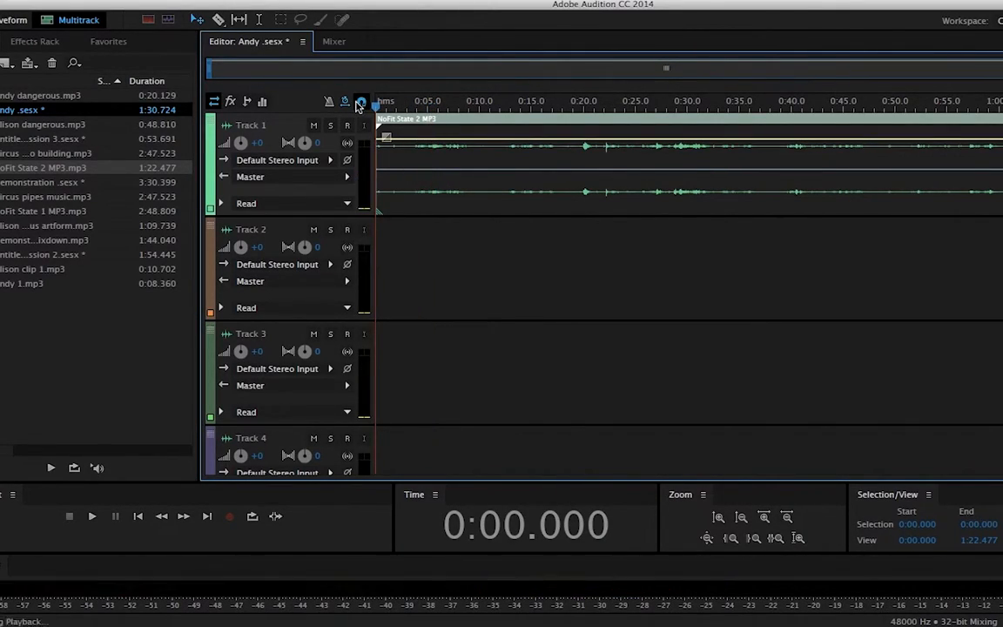
pyautogui.press('space')
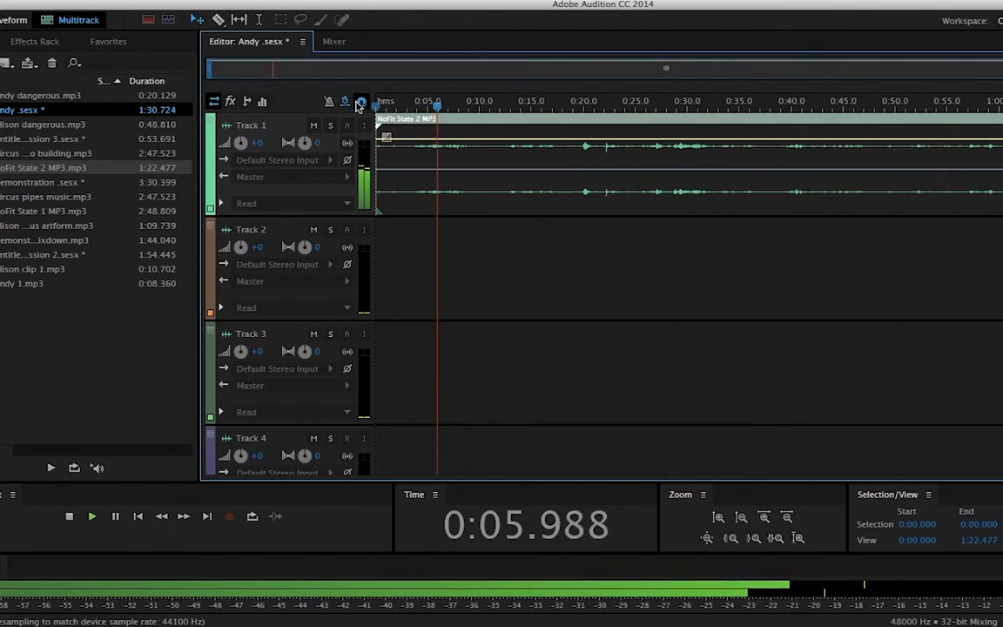
pyautogui.press('space')
pyautogui.click(360, 102)
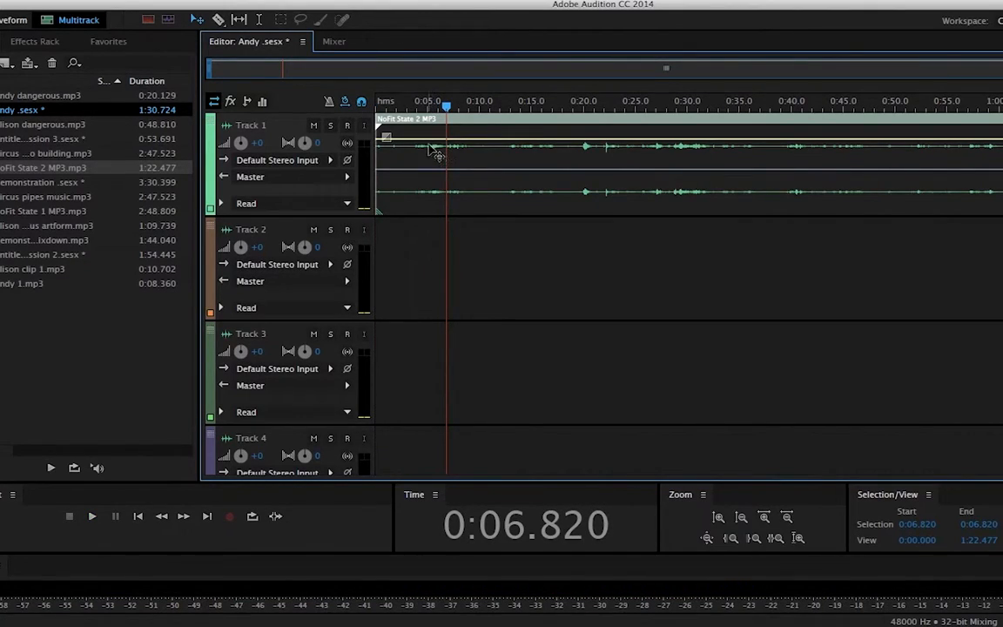
pyautogui.moveTo(427, 140); pyautogui.dragTo(428, 138)
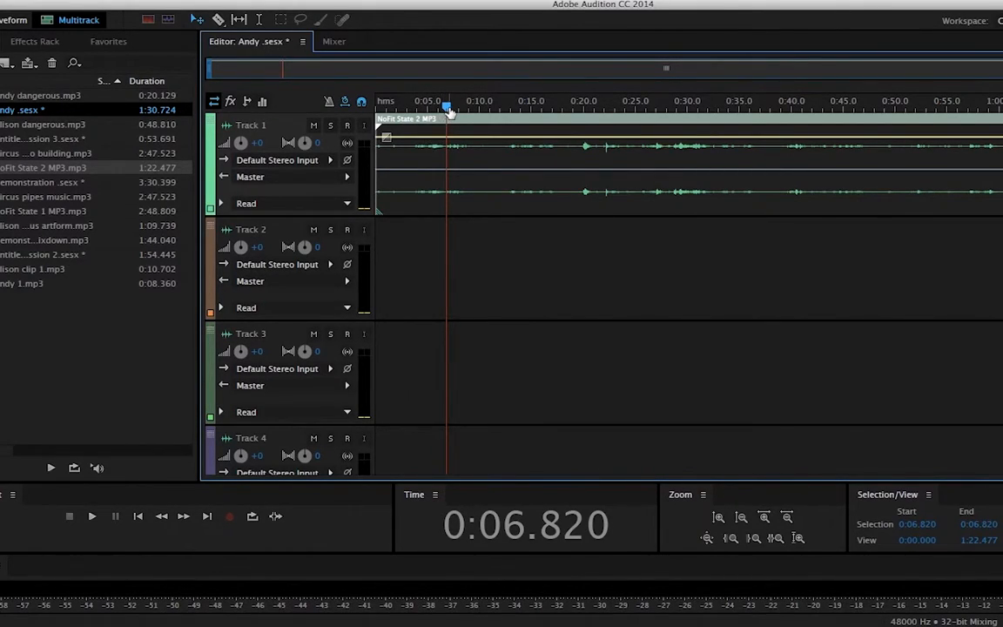
# Step: Try a fade-in of about 6 s on the NoFit State 2 clip, play it from the start and remove the fade
pyautogui.moveTo(446, 110); pyautogui.dragTo(352, 103)
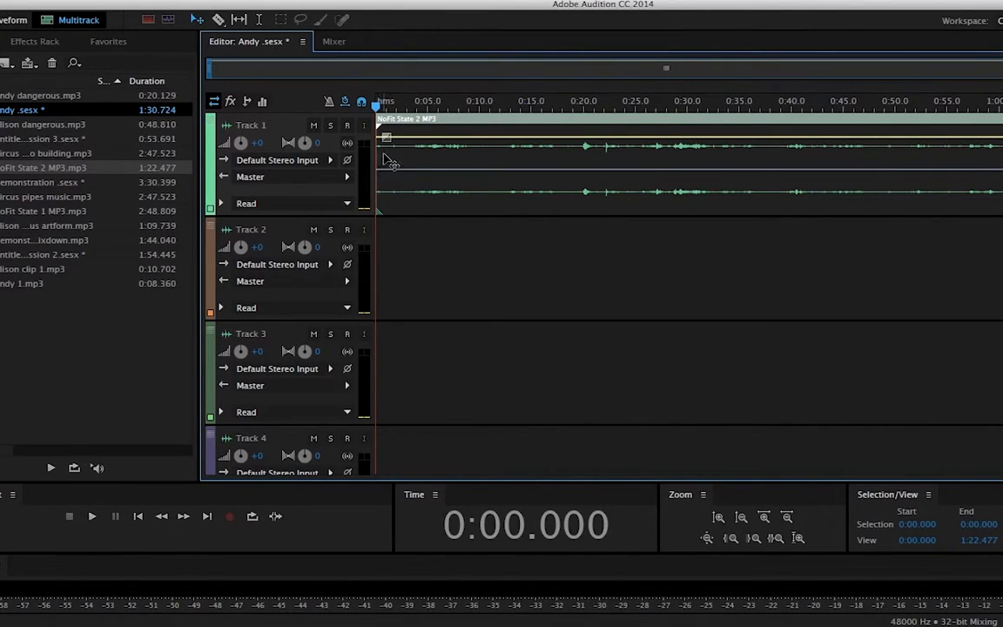
pyautogui.moveTo(380, 120); pyautogui.dragTo(449, 120)
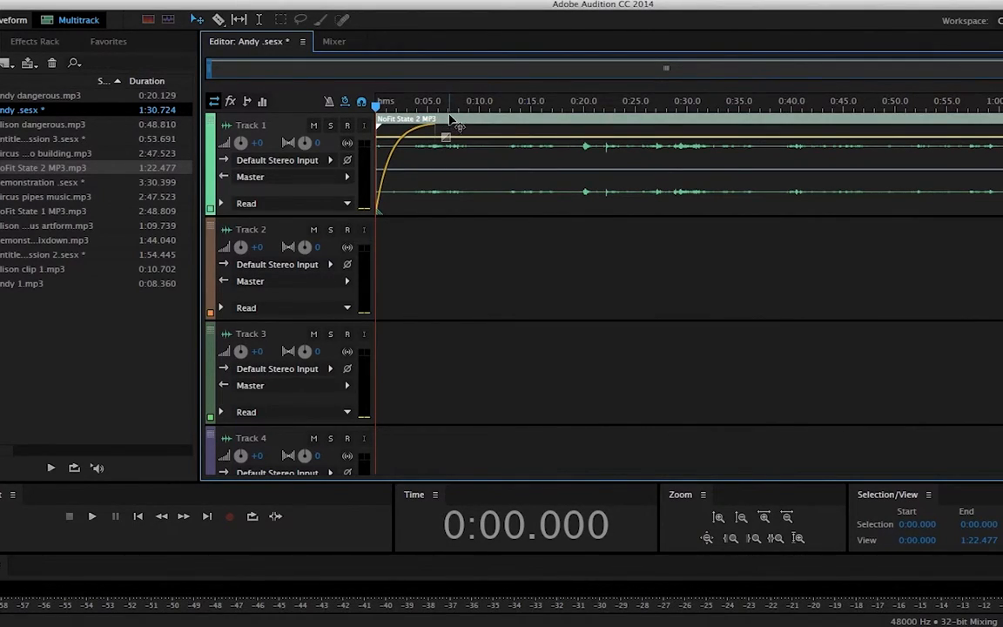
pyautogui.press('space')
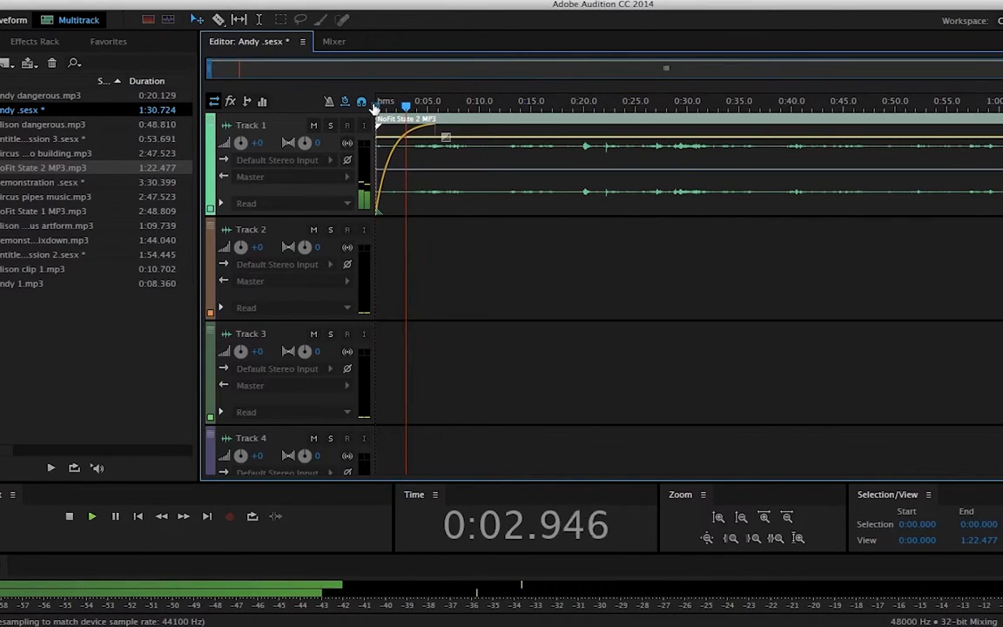
pyautogui.press('space')
pyautogui.moveTo(446, 136); pyautogui.dragTo(346, 114)
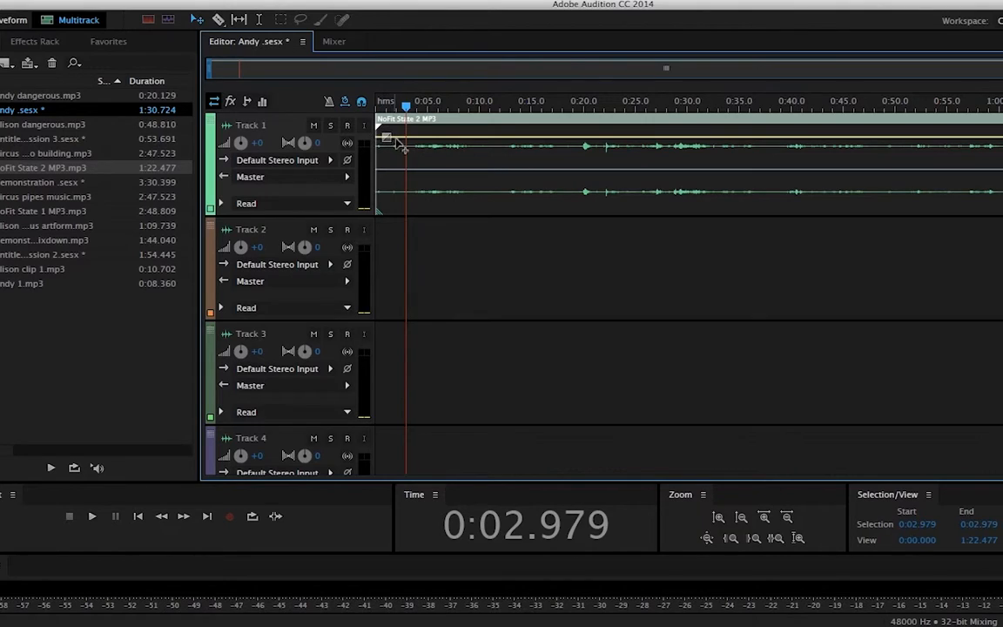
# Step: Fade in the NoFit State 2 clip with volume keyframes from silence at its start to +7.5 dB at about 3 s, checking by playback
pyautogui.click(419, 229)
pyautogui.click(410, 157)
pyautogui.click(403, 138)
pyautogui.click(379, 137)
pyautogui.moveTo(384, 137); pyautogui.dragTo(377, 215)
pyautogui.moveTo(406, 106); pyautogui.dragTo(376, 108)
pyautogui.press('space')
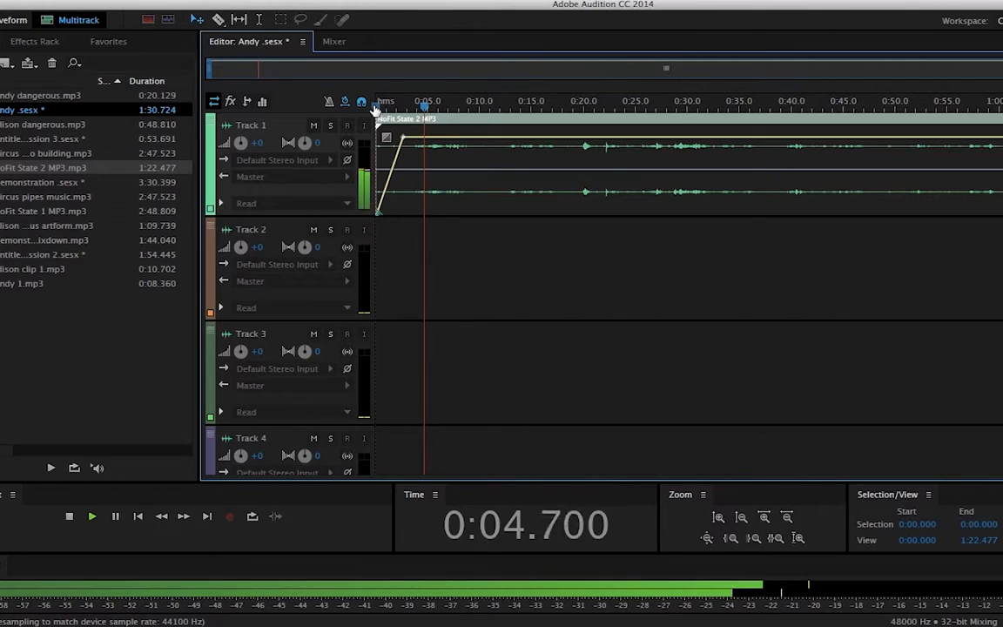
pyautogui.press('space')
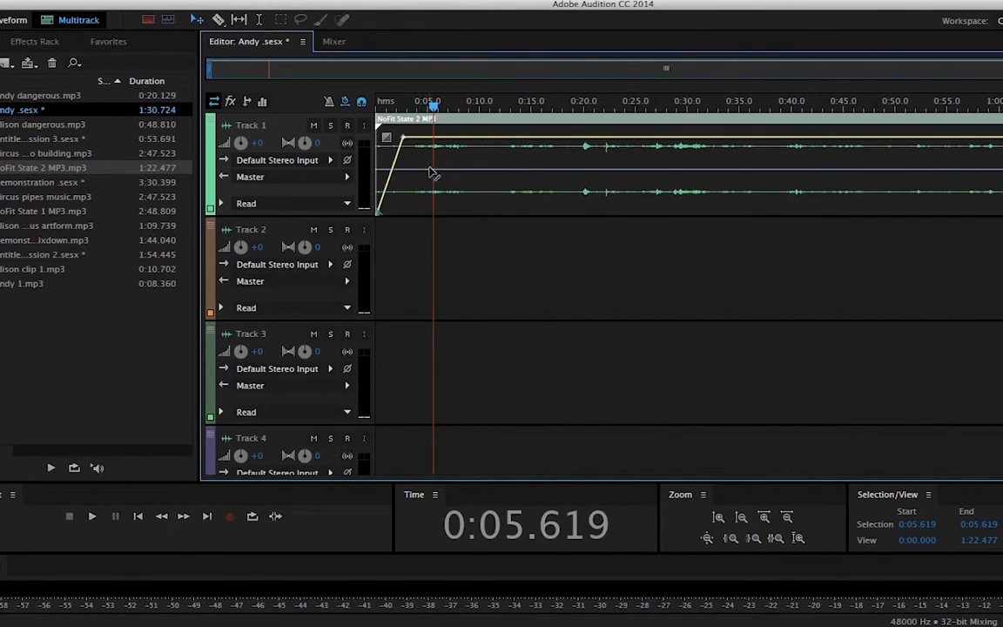
pyautogui.moveTo(403, 136)
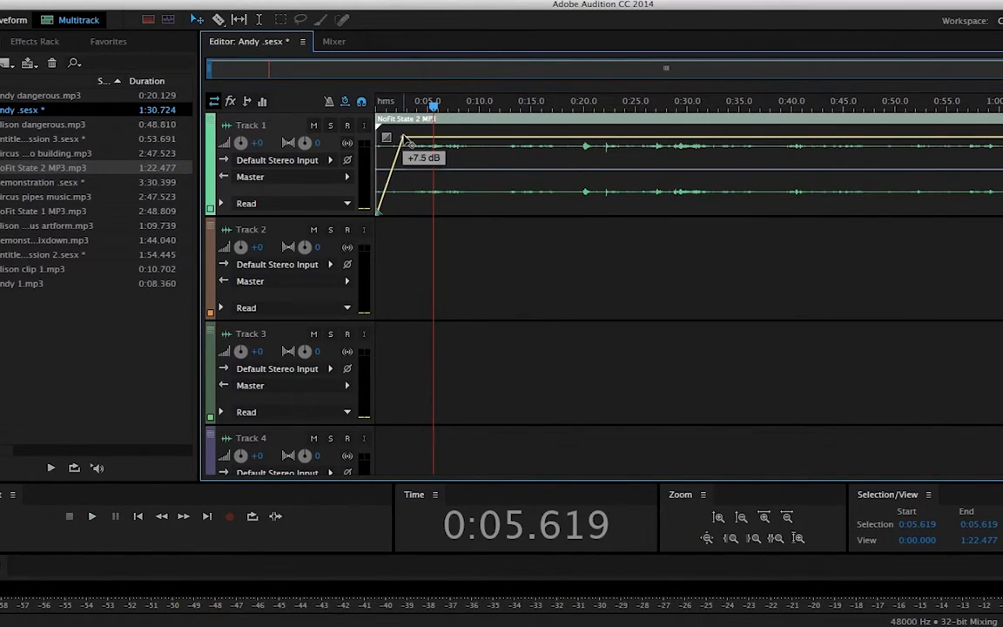
pyautogui.moveTo(405, 137); pyautogui.dragTo(411, 138)
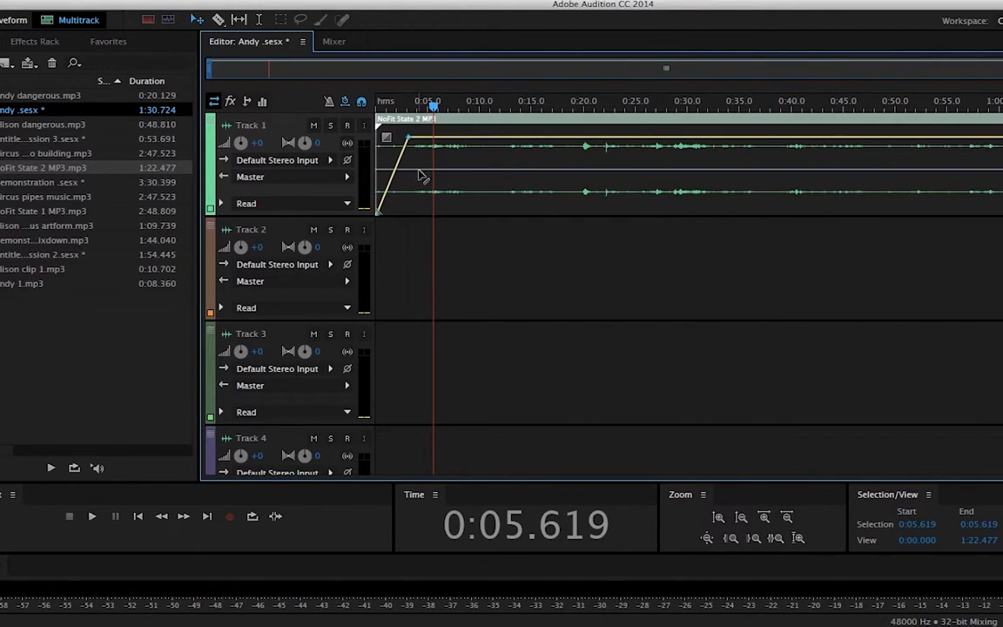
pyautogui.moveTo(412, 140)
# Step: Move the NoFit State 2 clip to Track 2 at about 8 s and place Alison clip 1.mp3 at the start of Track 1
pyautogui.moveTo(457, 127); pyautogui.dragTo(621, 247)
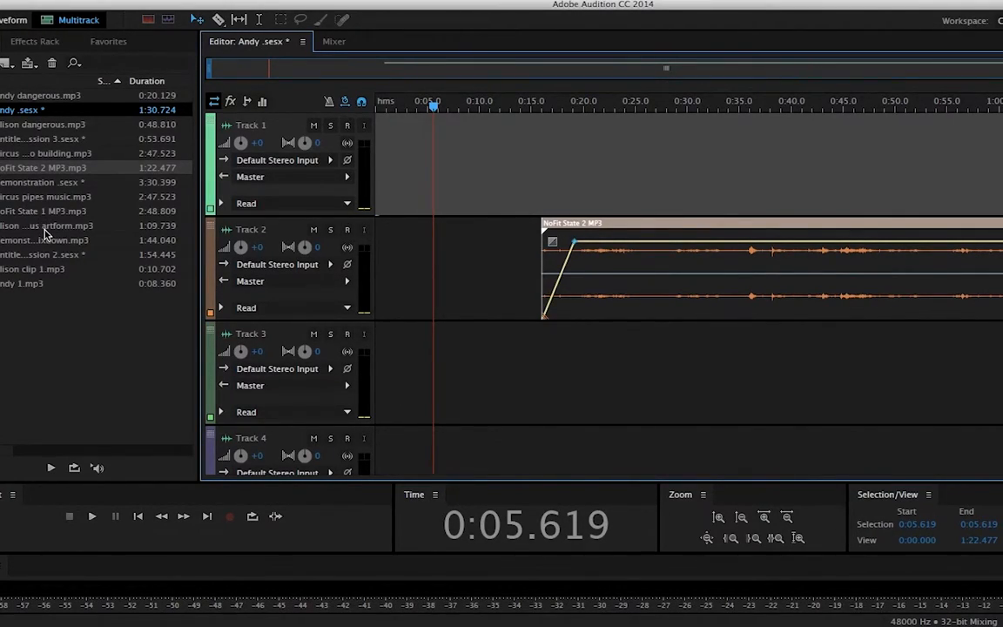
pyautogui.moveTo(53, 273); pyautogui.dragTo(334, 198)
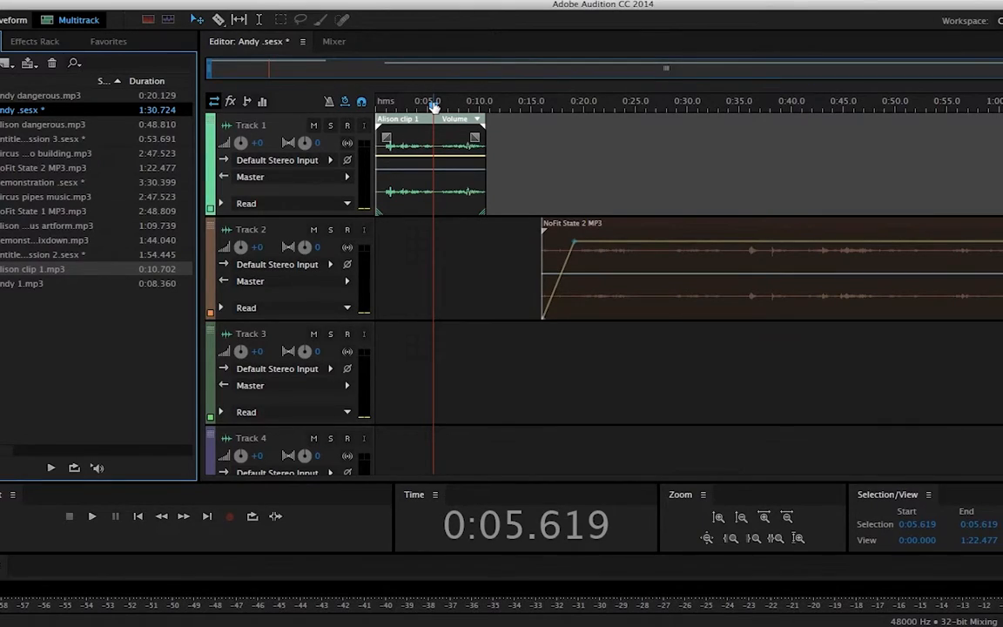
pyautogui.moveTo(434, 105); pyautogui.dragTo(373, 105)
pyautogui.moveTo(571, 242); pyautogui.dragTo(489, 244)
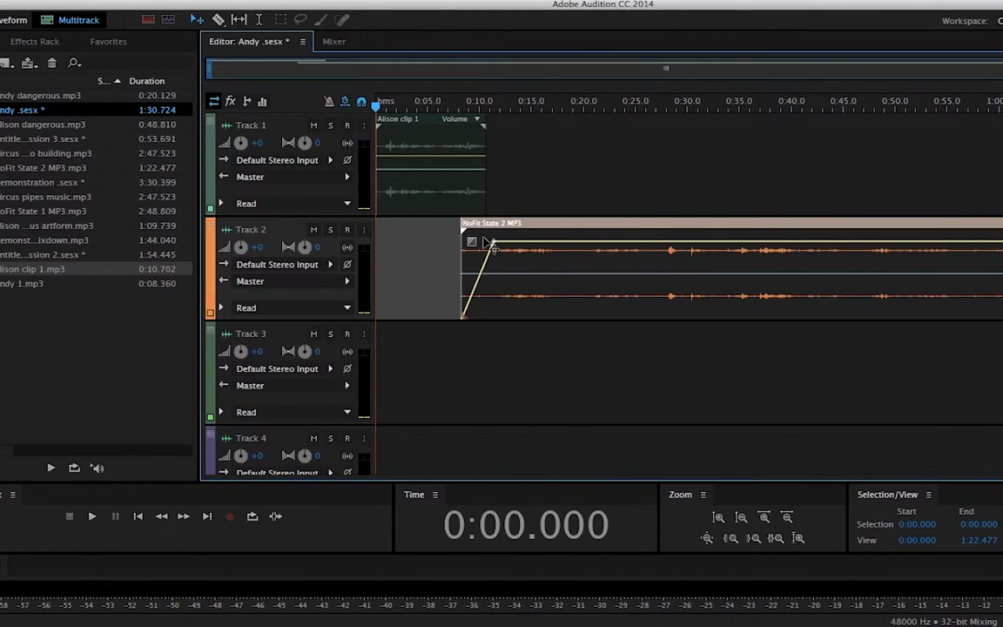
# Step: Play the overlap from the session start, shift the NoFit State 2 clip to about 7 s and replay from 0:08.251
pyautogui.press('space')
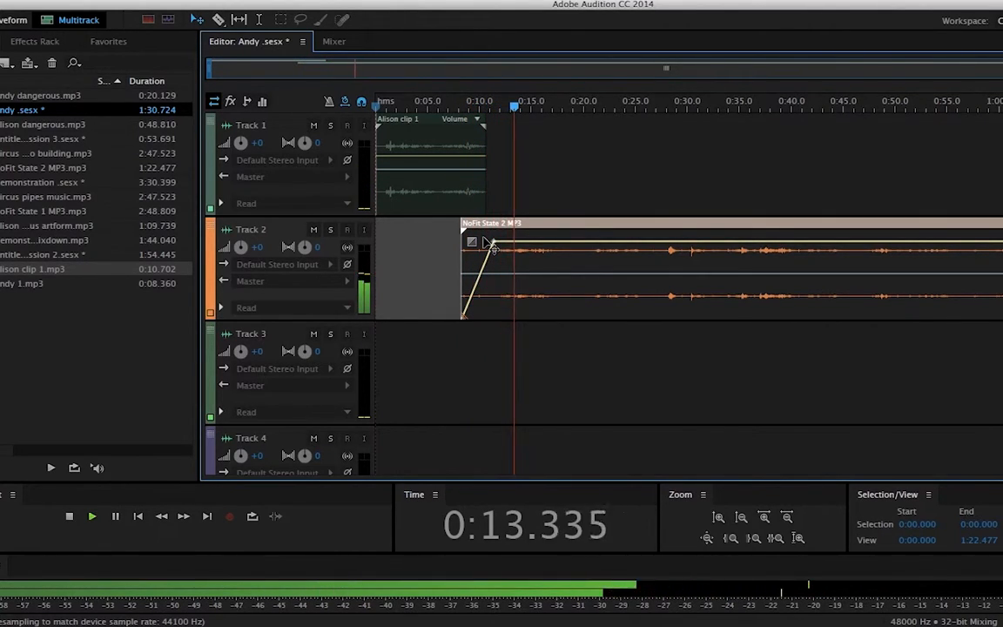
pyautogui.press('space')
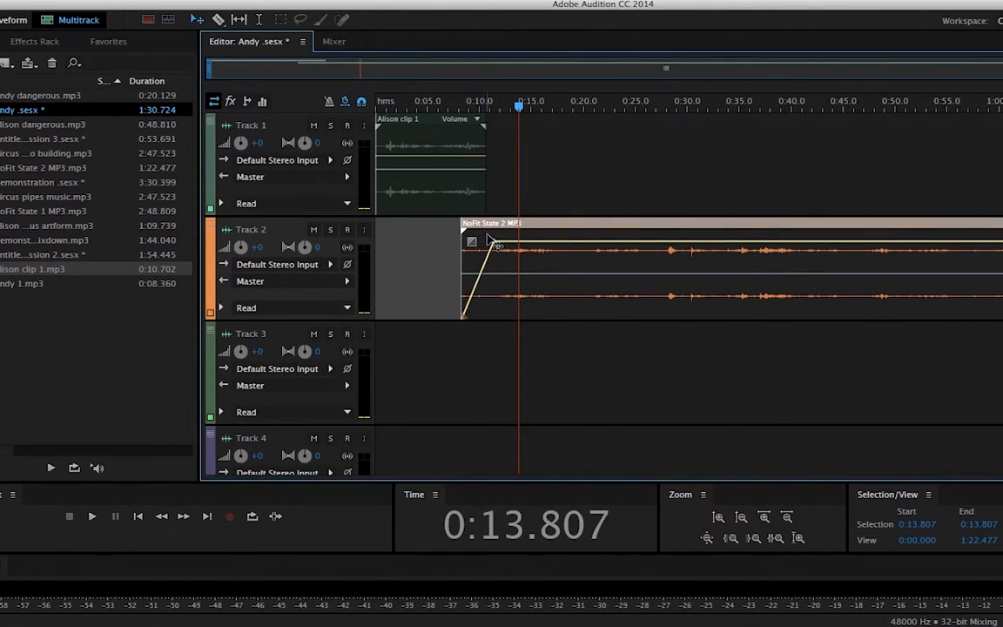
pyautogui.moveTo(491, 235); pyautogui.dragTo(477, 270)
pyautogui.moveTo(519, 114); pyautogui.dragTo(462, 105)
pyautogui.press('space')
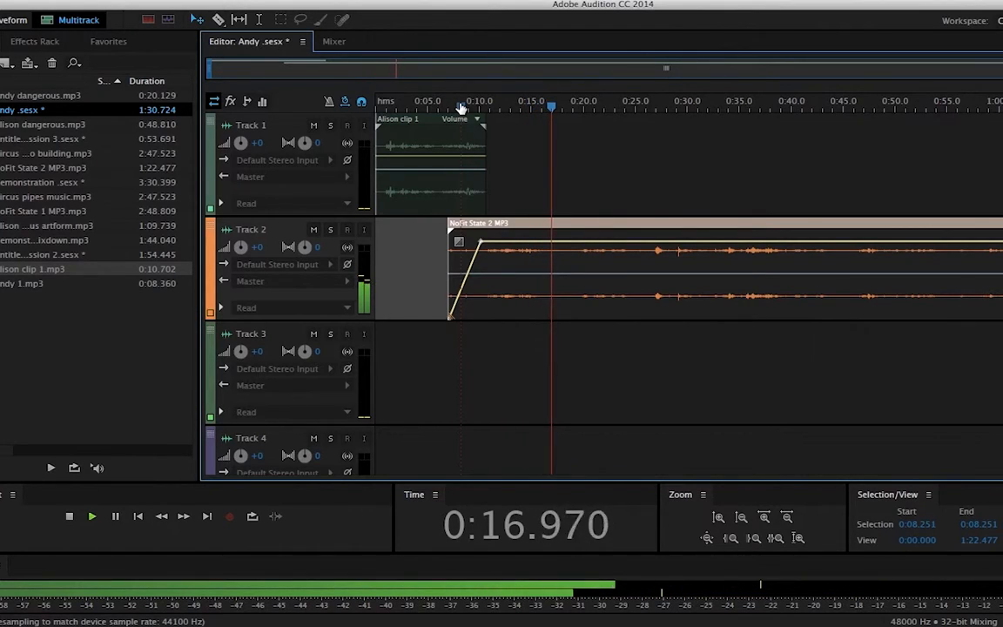
pyautogui.press('space')
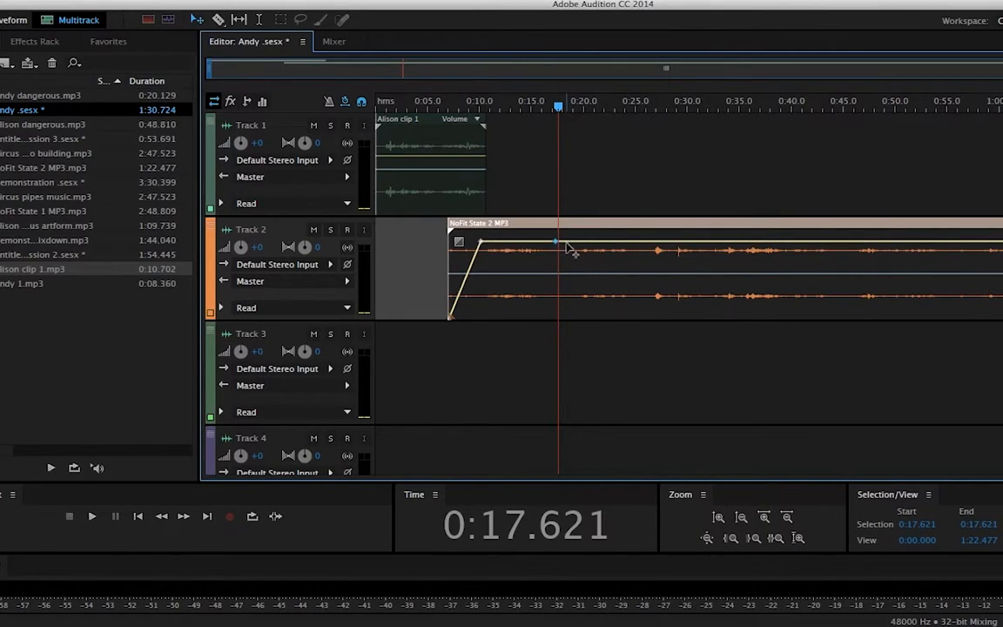
# Step: Dip the NoFit State 2 volume between about 17 s and 19 s and place Andy dangerous.mp3 on Track 1 at 0:17.621
pyautogui.moveTo(568, 247); pyautogui.dragTo(580, 293)
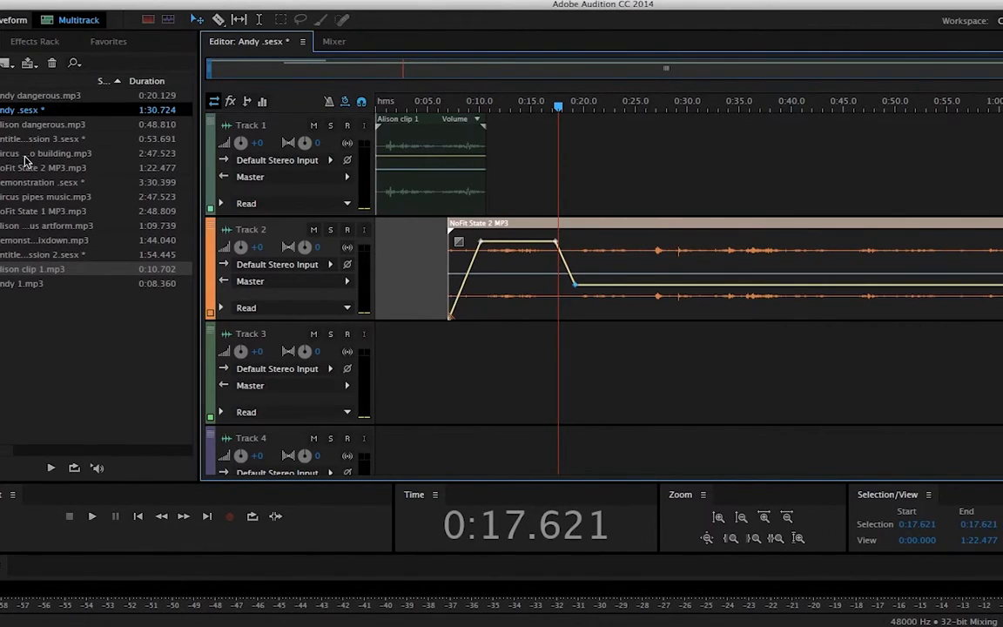
pyautogui.moveTo(24, 118); pyautogui.dragTo(601, 198)
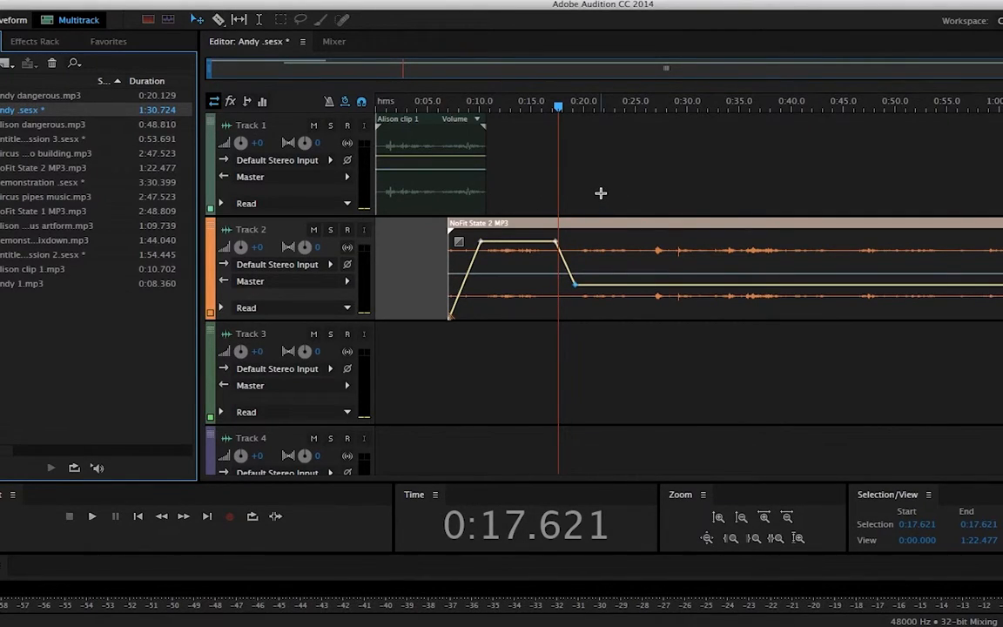
pyautogui.moveTo(48, 100); pyautogui.dragTo(561, 203)
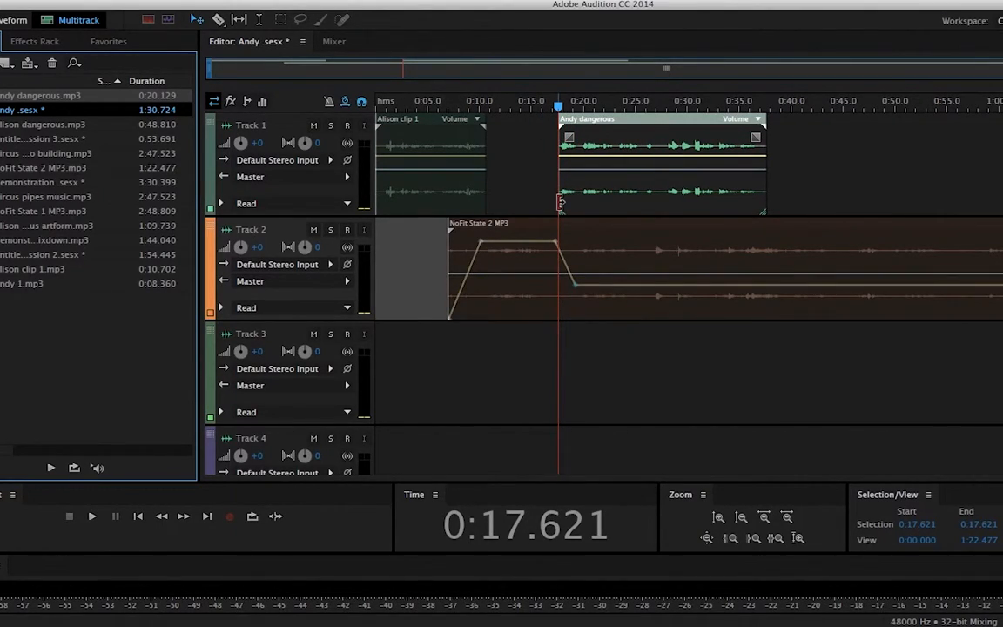
# Step: Shift the Andy dangerous clip to about 19 s, play the transition from 0:13.601 and move the clip back to about 17.6 s
pyautogui.moveTo(580, 135); pyautogui.dragTo(519, 109)
pyautogui.press('space')
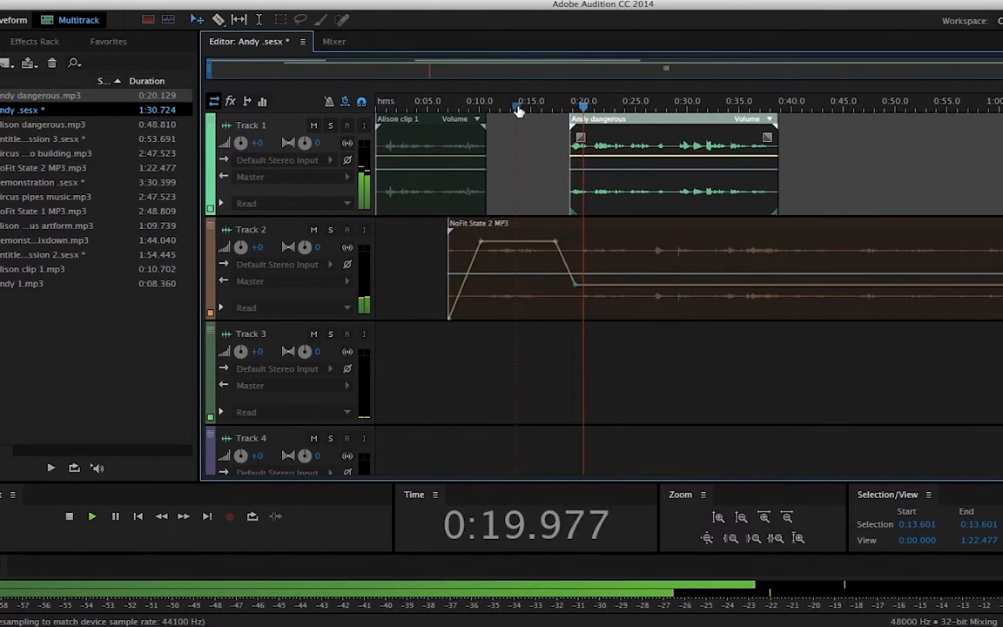
pyautogui.press('space')
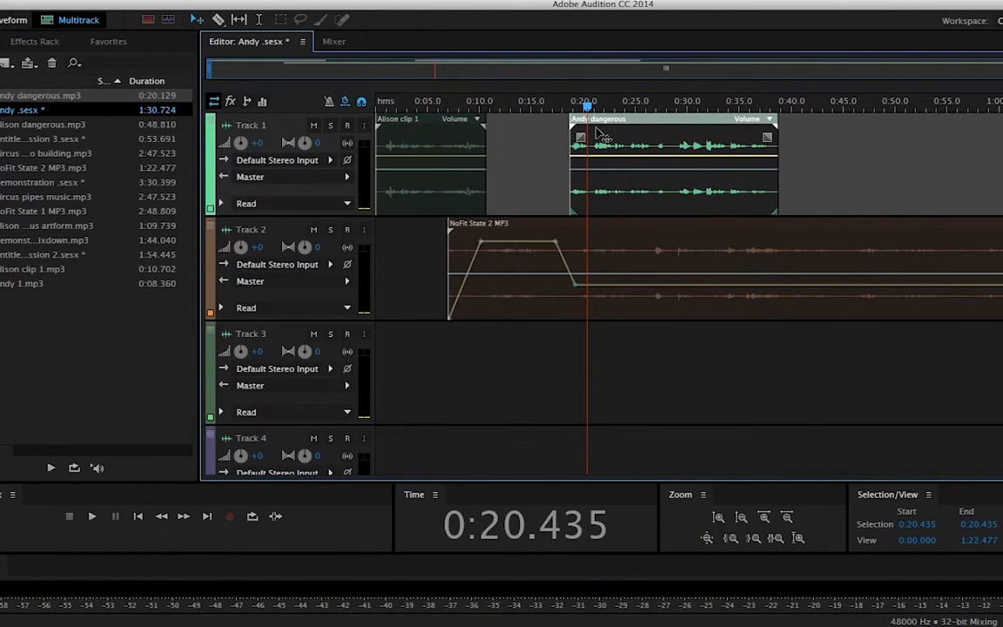
pyautogui.moveTo(599, 135); pyautogui.dragTo(589, 135)
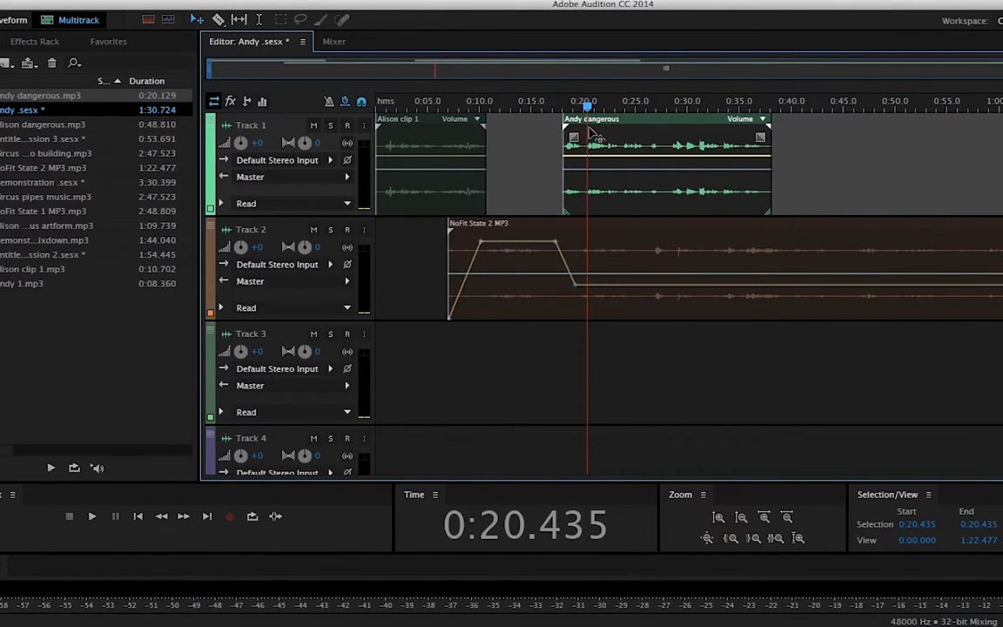
# Step: Start the NoFit State 2 volume dip at about 16 s, shift Andy dangerous to about 17 s and replay from 0:12.723
pyautogui.click(548, 251)
pyautogui.click(556, 241)
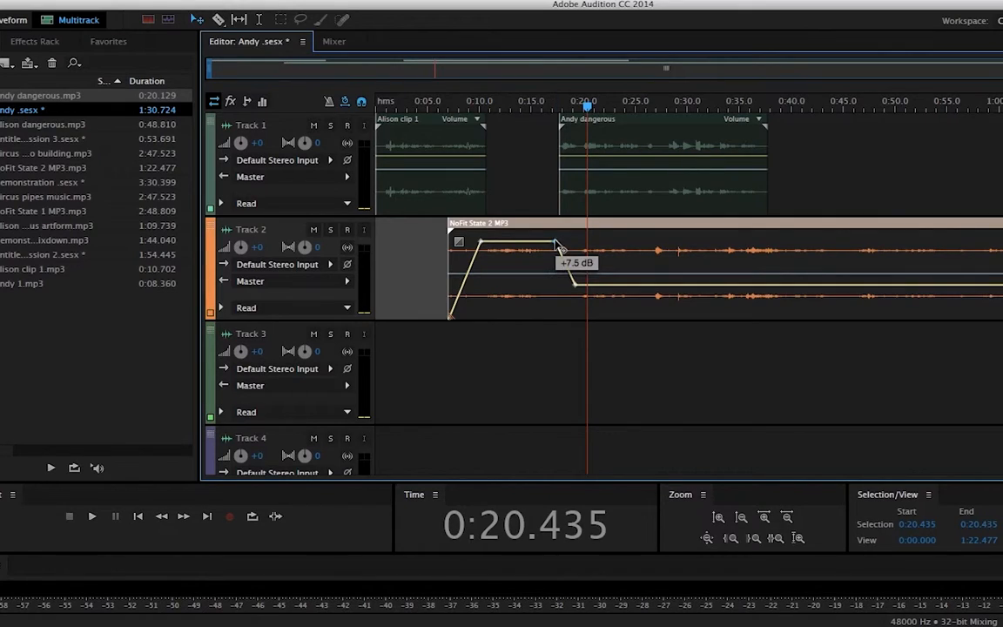
pyautogui.moveTo(555, 247); pyautogui.dragTo(541, 241)
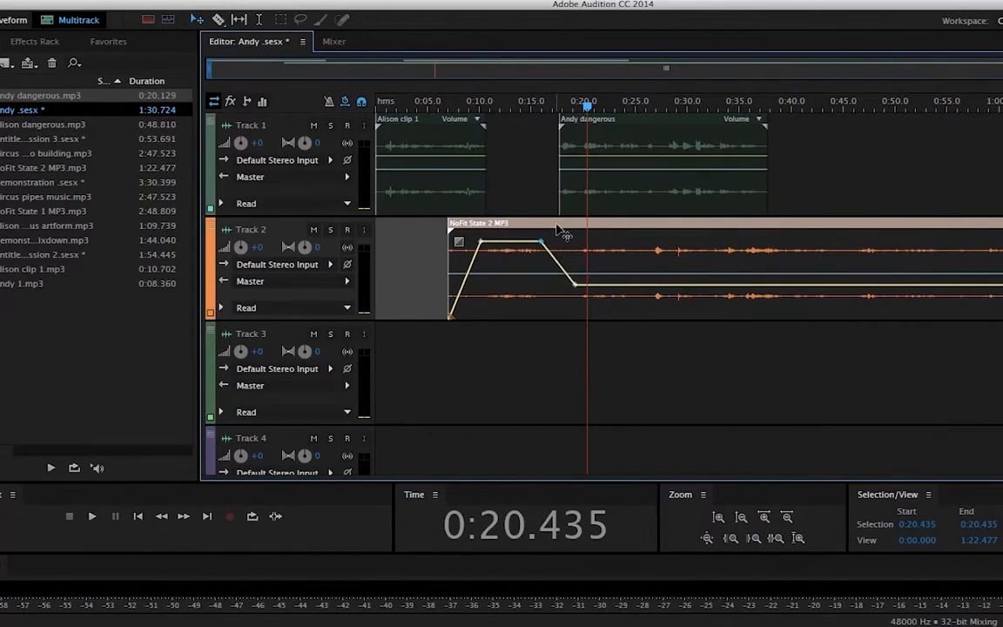
pyautogui.moveTo(575, 141); pyautogui.dragTo(511, 105)
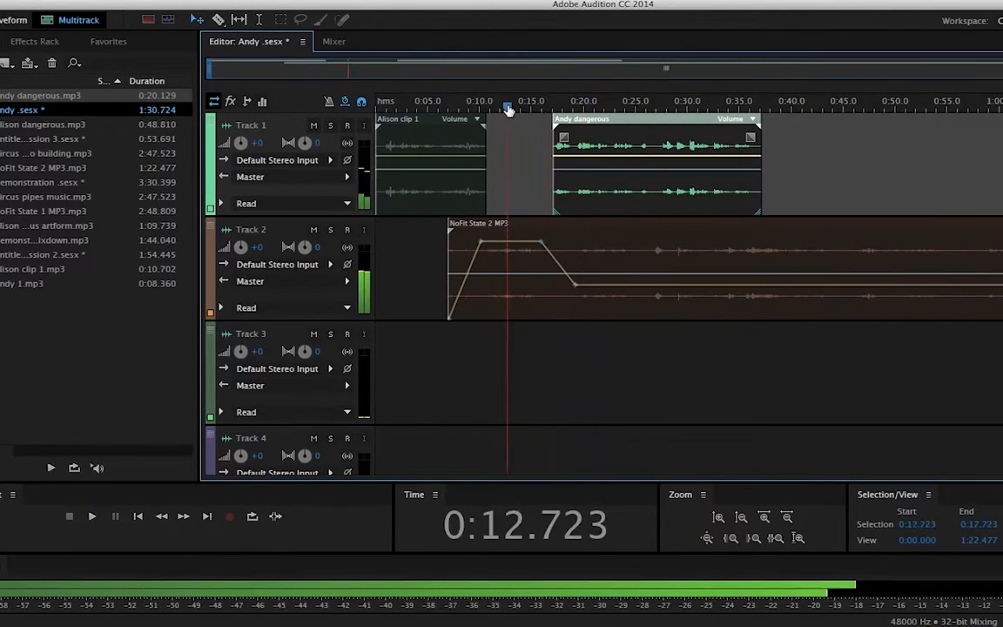
pyautogui.press('space')
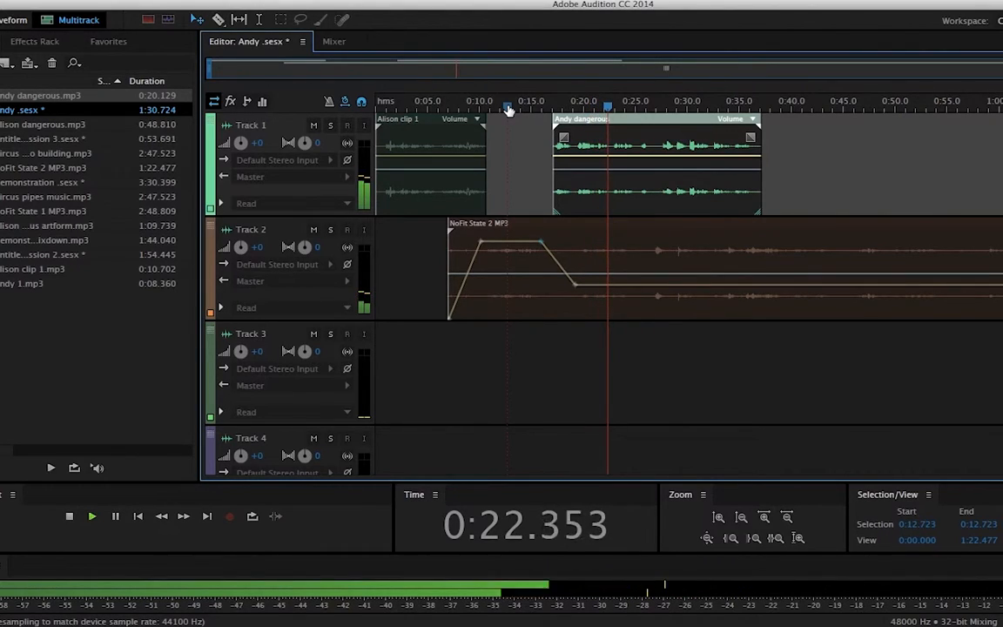
pyautogui.press('space')
# Step: Extend the NoFit State 2 volume fade down to silence with a keyframe at about 25 s
pyautogui.click(596, 261)
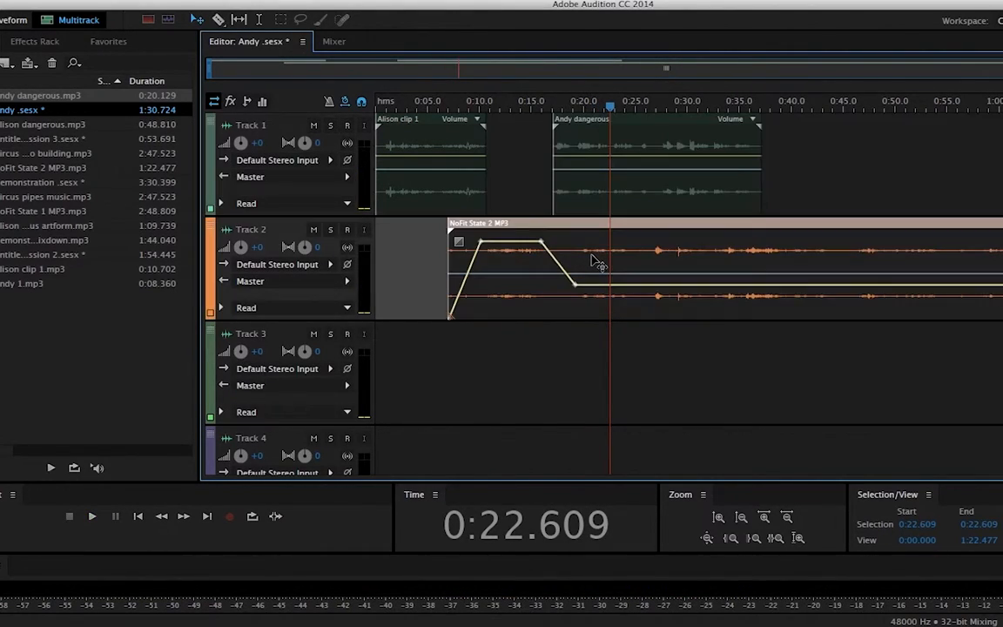
pyautogui.moveTo(609, 290); pyautogui.dragTo(632, 322)
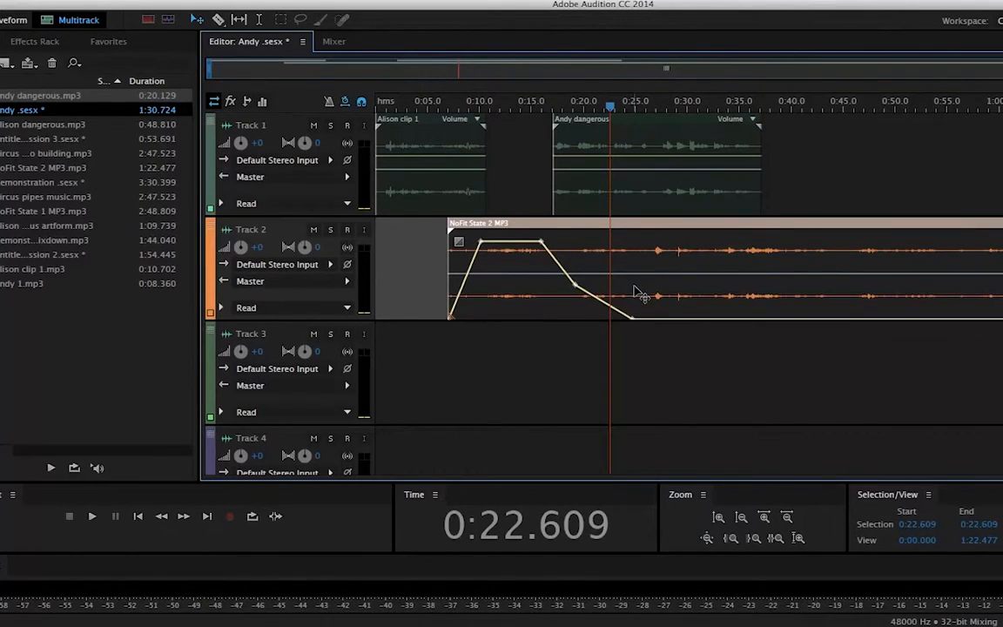
# Step: Split the NoFit State 2 clip at 0:24.772, delete the section after the split and play the session from there
pyautogui.moveTo(610, 110); pyautogui.dragTo(634, 105)
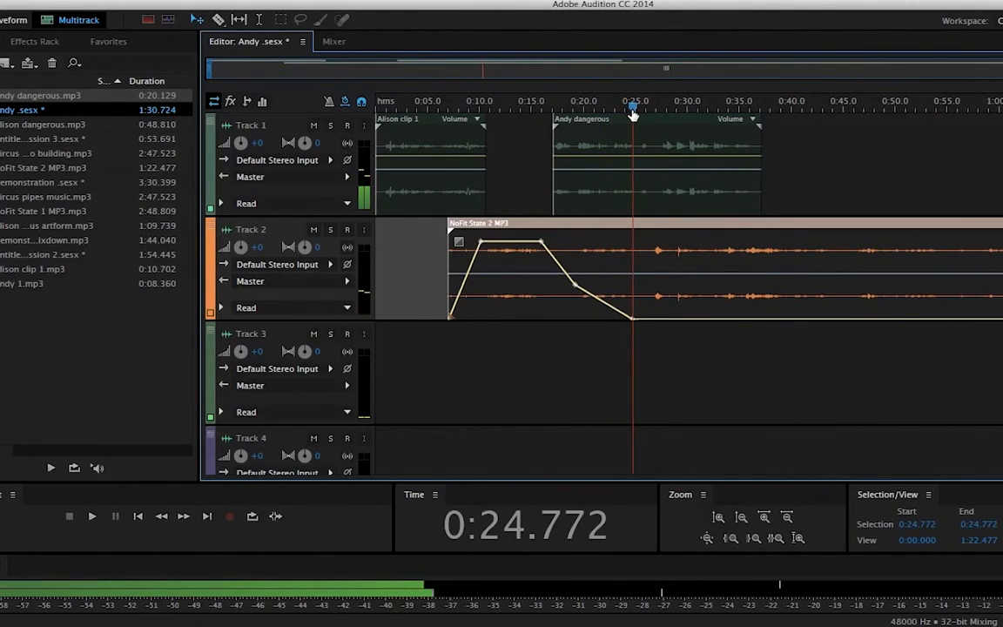
pyautogui.rightClick(634, 268)
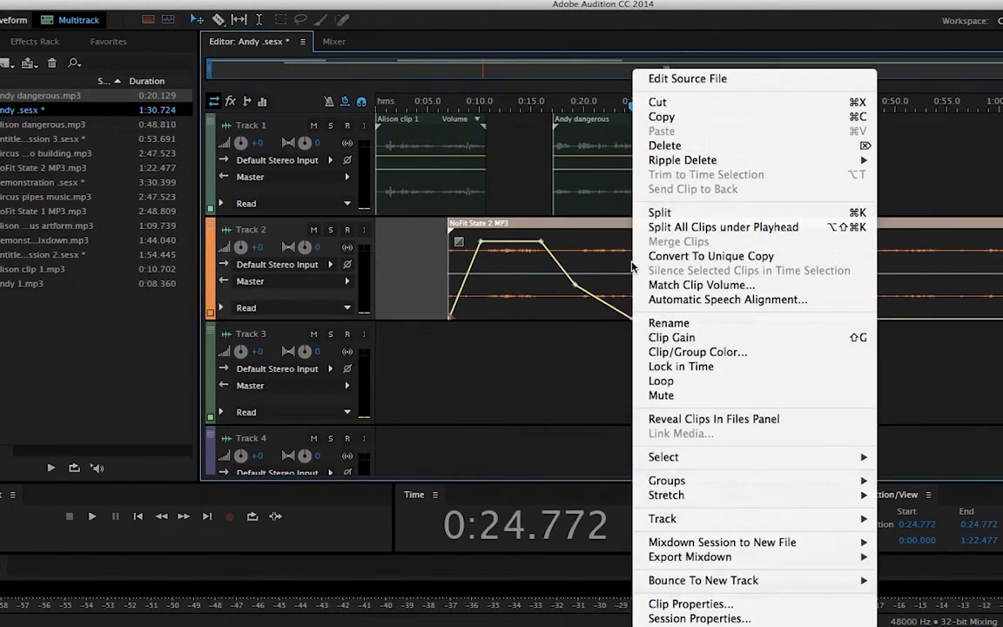
pyautogui.click(660, 212)
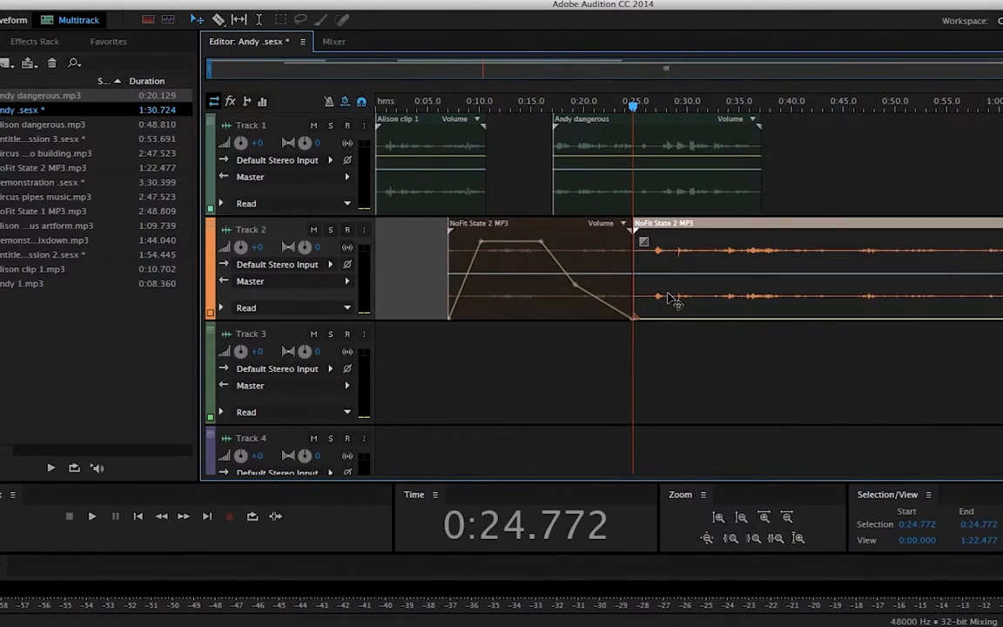
pyautogui.press('Delete')
pyautogui.press('space')
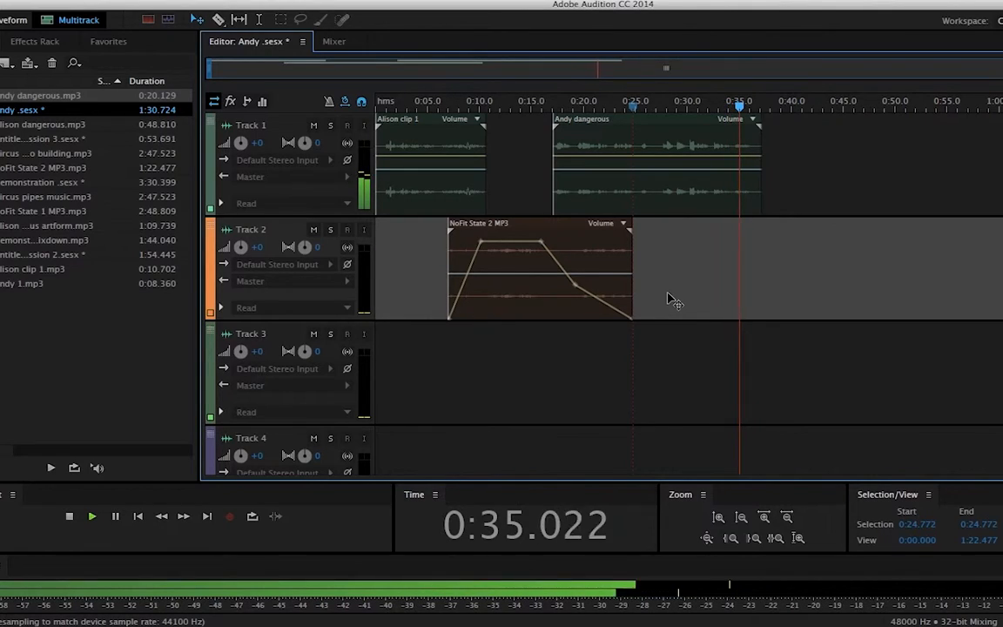
pyautogui.press('space')
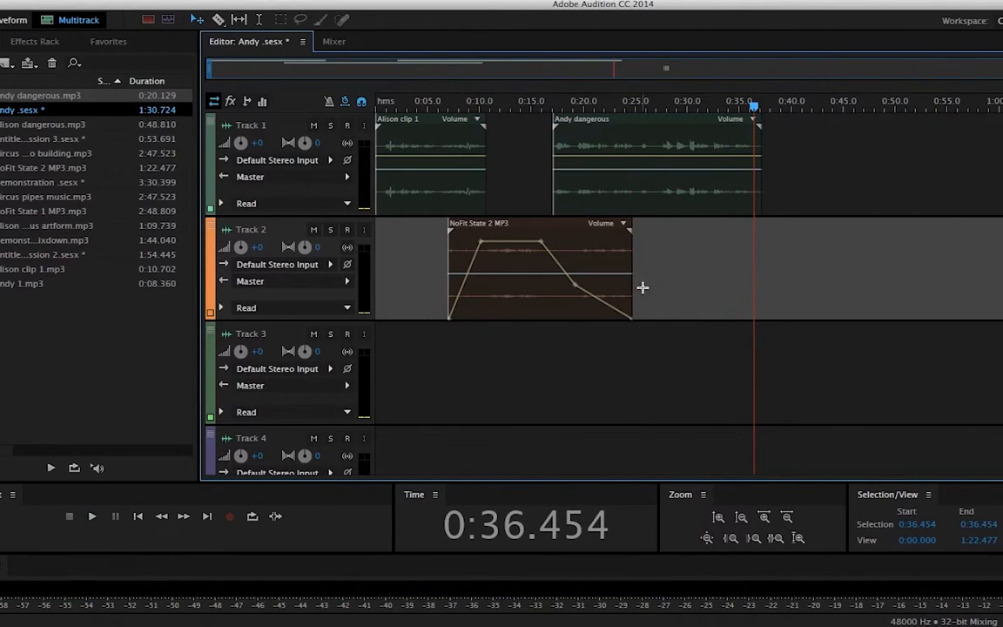
# Step: Return the playhead to about 2 s and examine the start of the session at a closer time scale
pyautogui.moveTo(754, 106); pyautogui.dragTo(377, 120)
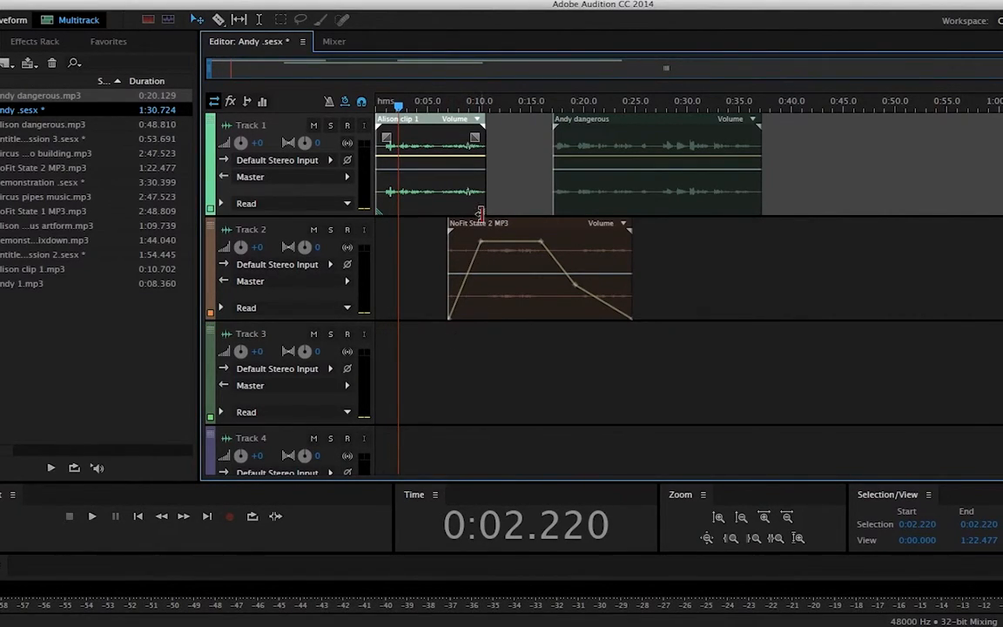
pyautogui.click(765, 518)
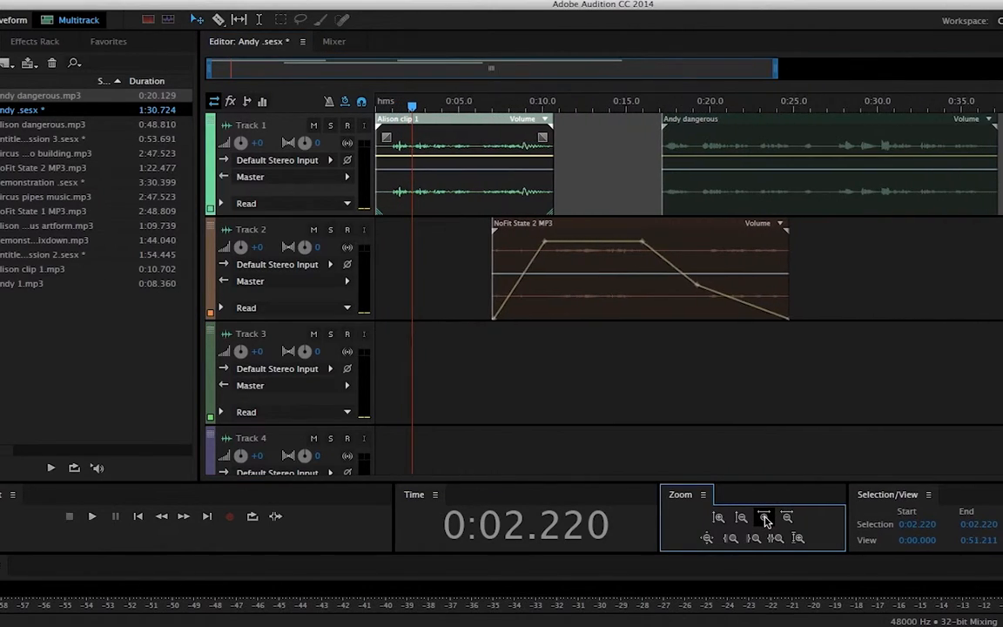
pyautogui.click(765, 519)
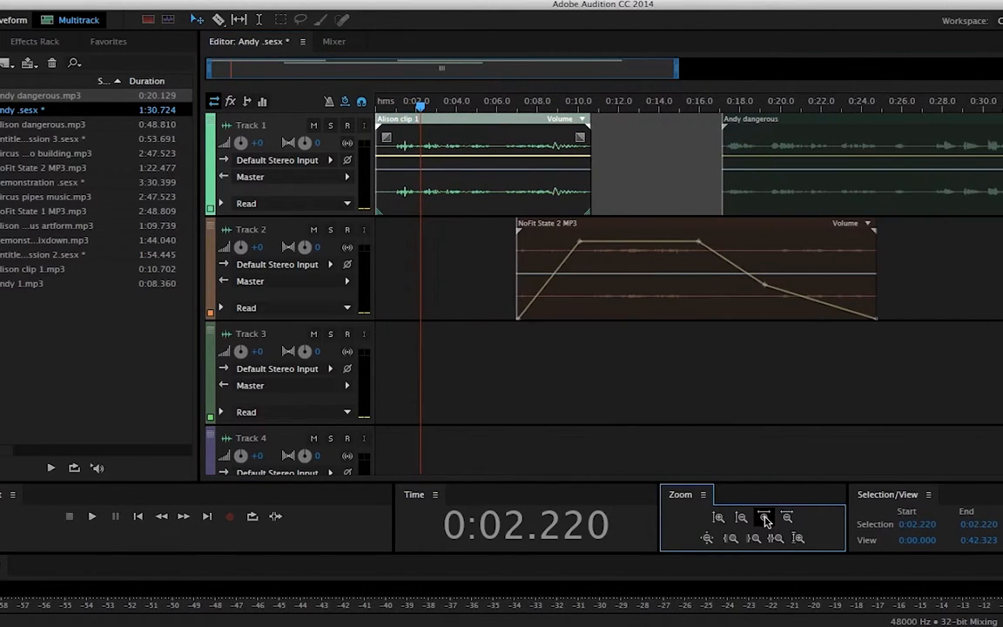
# Step: Shape a trial fade-in and dip on the Andy dangerous clip with volume keyframes at about 19 s, 22 s and 23.5 s
pyautogui.click(736, 166)
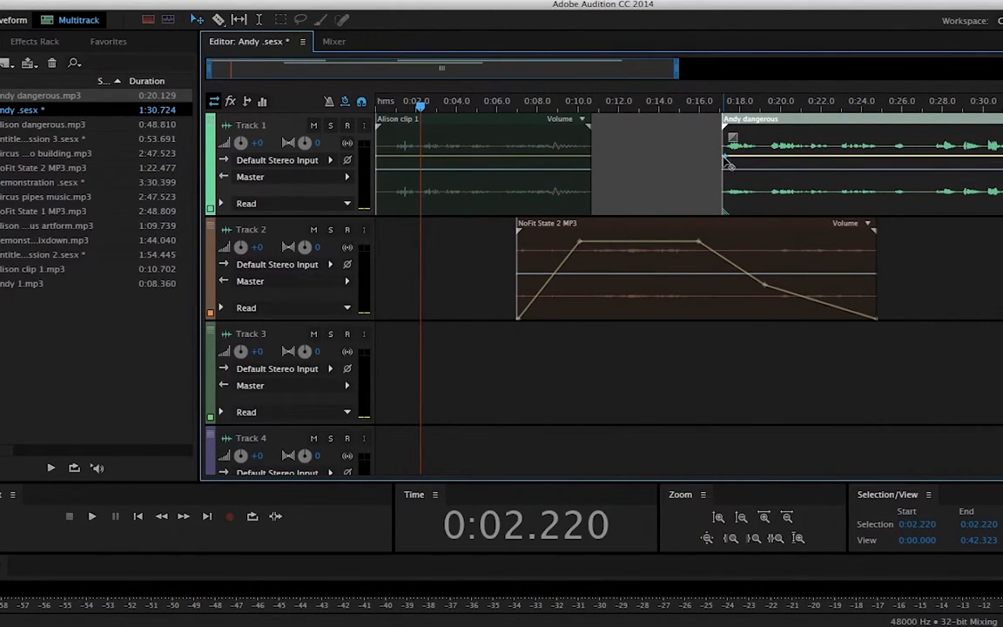
pyautogui.moveTo(728, 162); pyautogui.dragTo(762, 161)
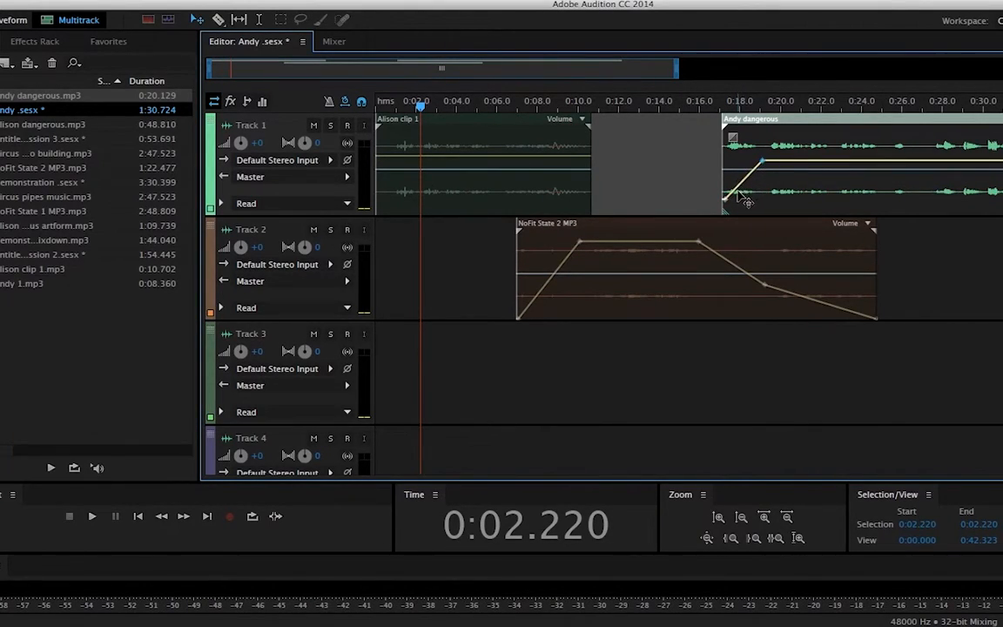
pyautogui.click(817, 162)
pyautogui.moveTo(862, 166); pyautogui.dragTo(854, 195)
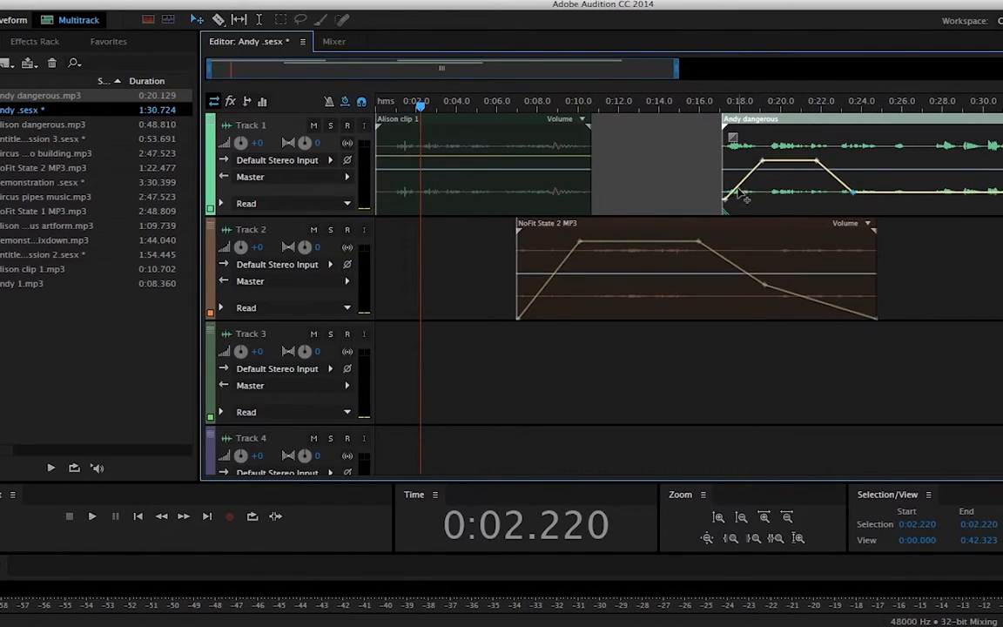
# Step: Level the Andy dangerous volume envelope again and remove its added keyframes
pyautogui.moveTo(728, 208); pyautogui.dragTo(715, 12)
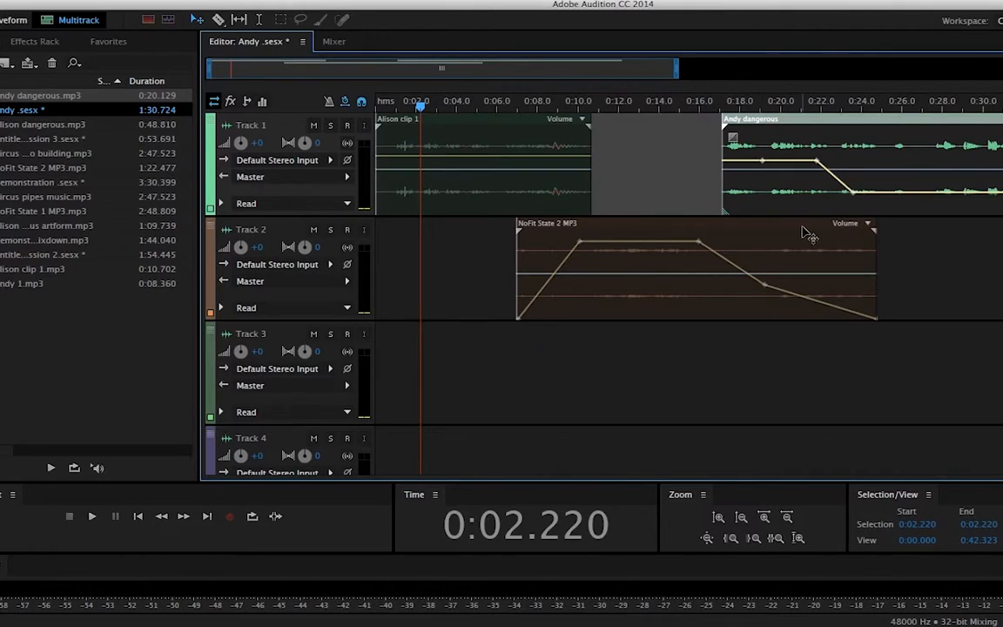
pyautogui.moveTo(855, 194); pyautogui.dragTo(855, 160)
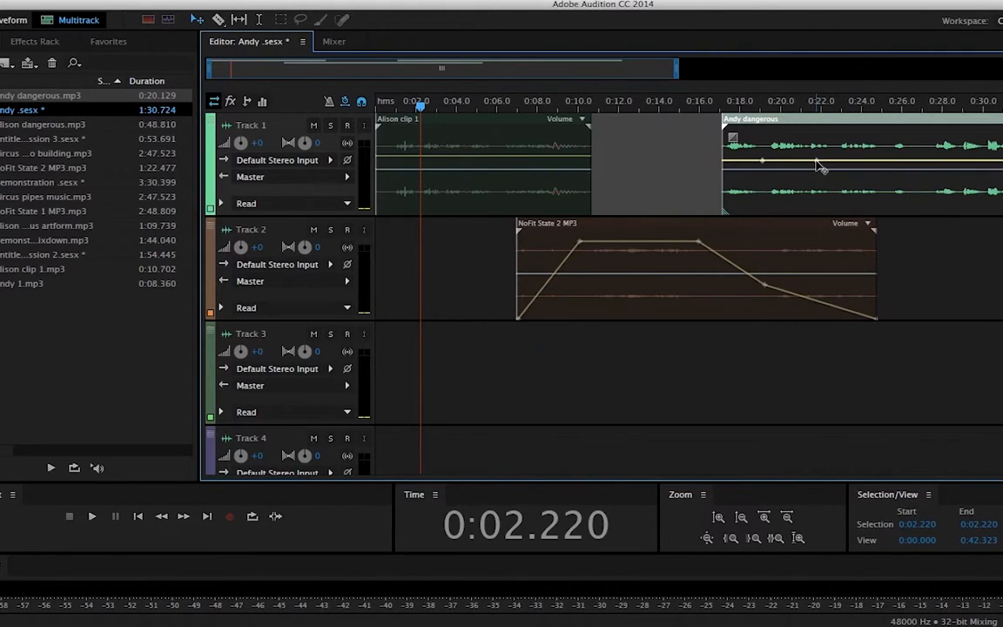
pyautogui.moveTo(764, 165); pyautogui.dragTo(763, 161)
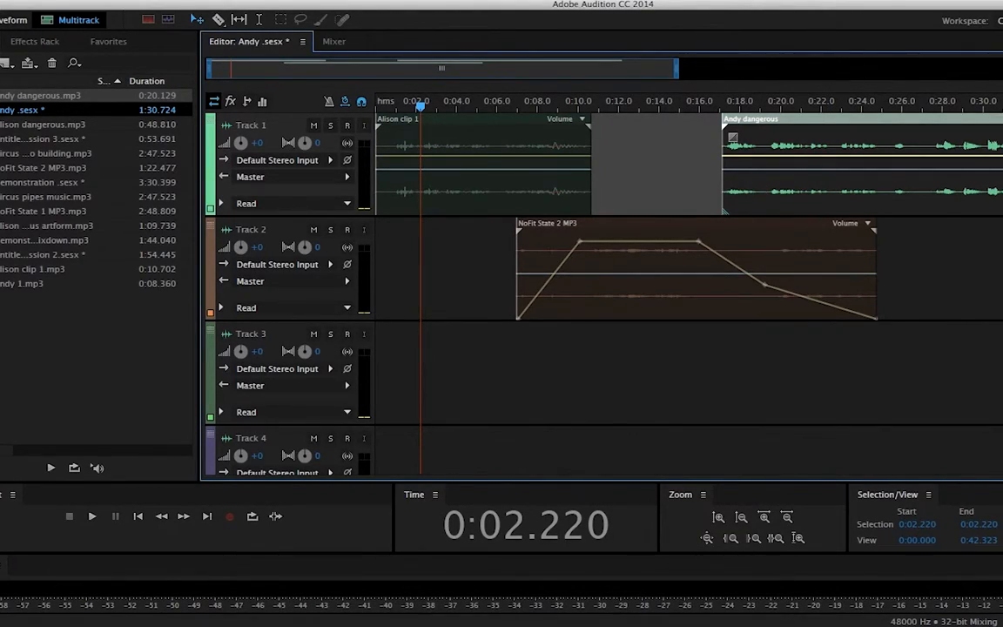
# Step: Export the entire session as an MP3 multitrack mixdown named Circus in the Documents folder
pyautogui.click(71, 3)
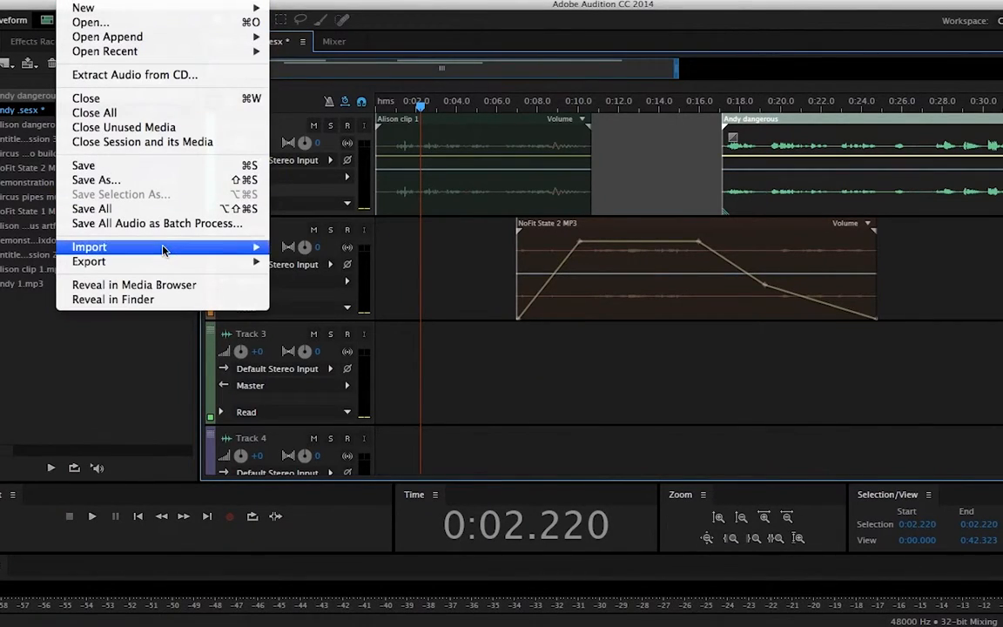
pyautogui.moveTo(177, 264)
pyautogui.moveTo(332, 320)
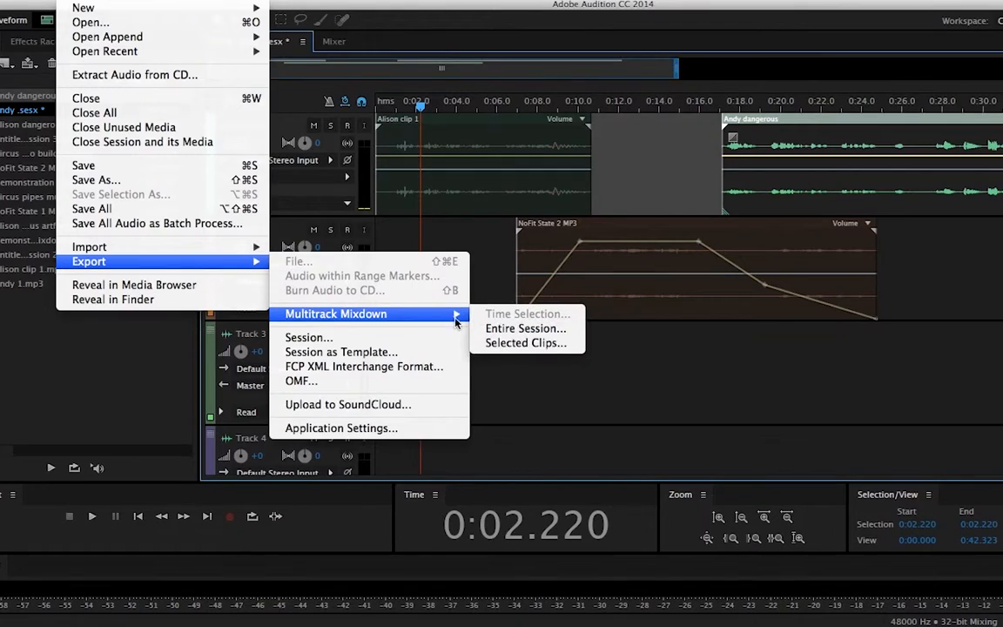
pyautogui.click(502, 330)
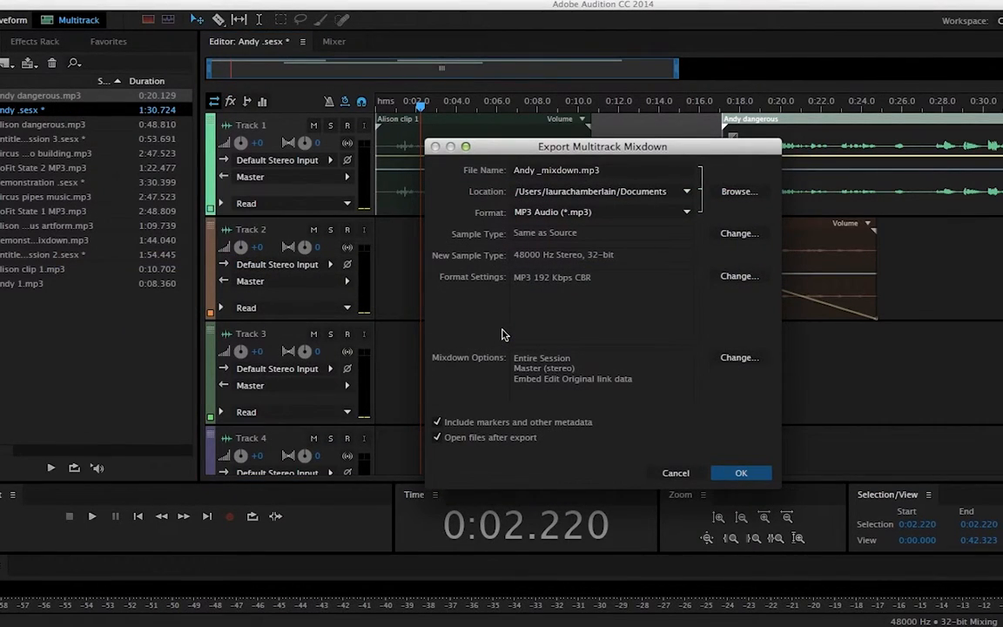
pyautogui.click(633, 175)
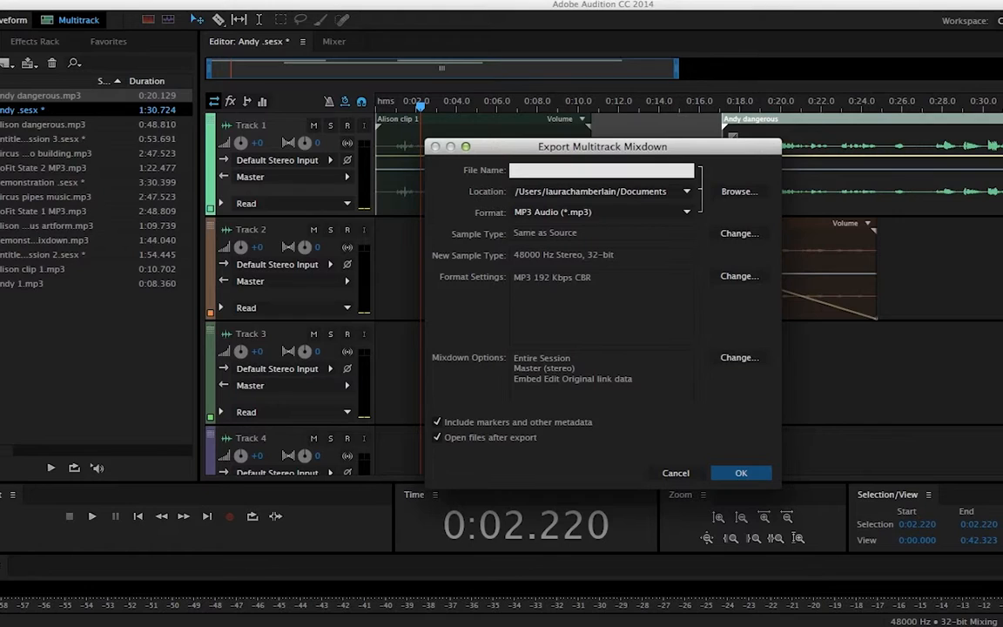
pyautogui.click(723, 475)
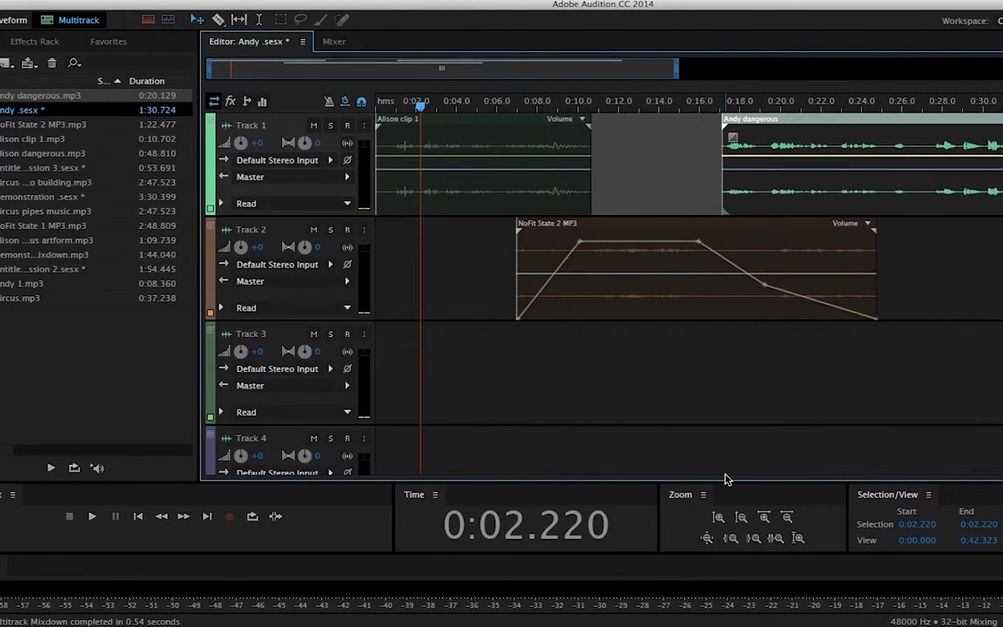